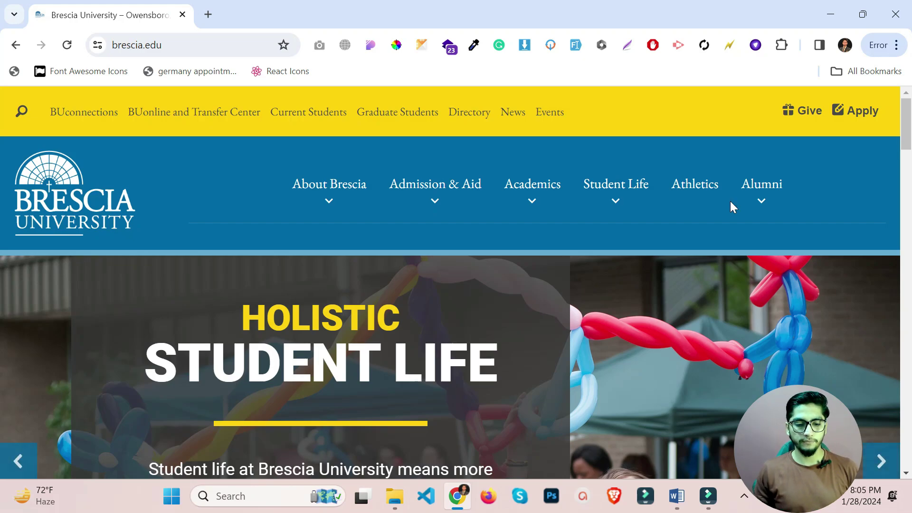
Switch to the UNIVERSITY OF BRESCIA document in Word and review its requirements, ranking and scholarship sections.
mouse_move(676, 495)
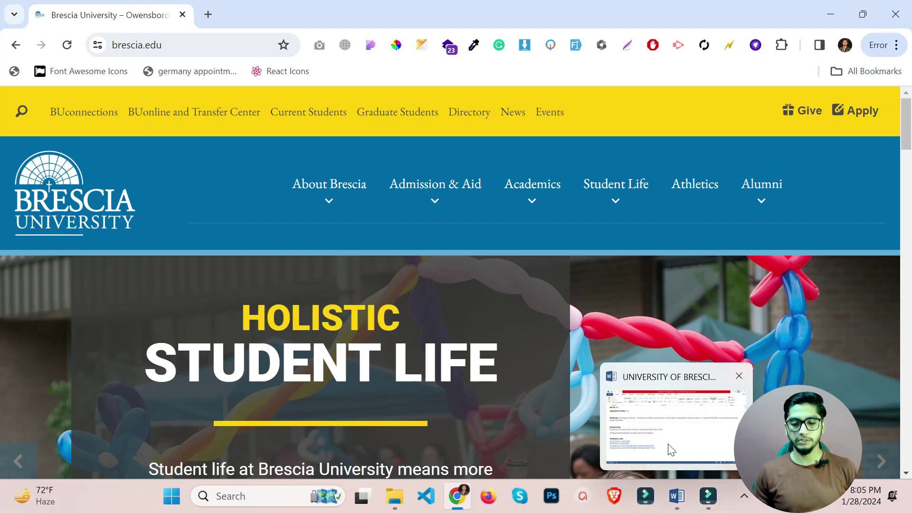
left_click(671, 450)
scroll(456, 280, "up", 2)
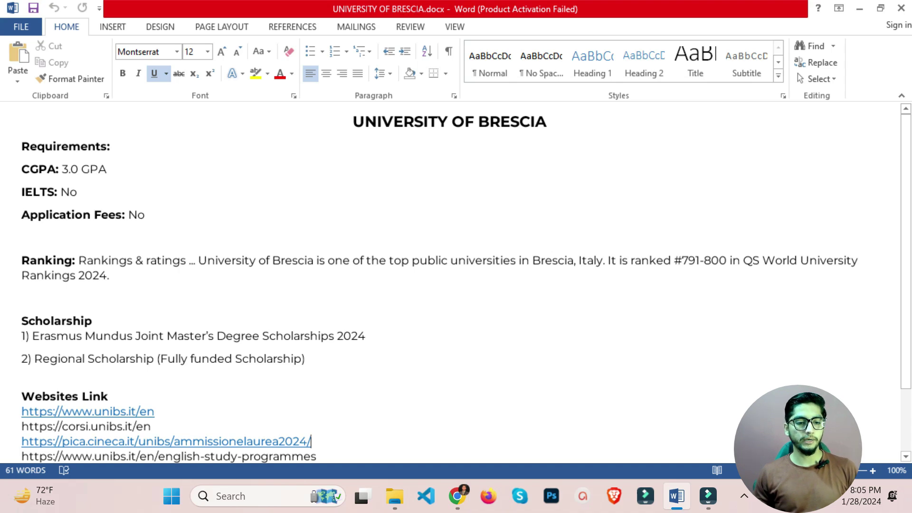
double_click(130, 213)
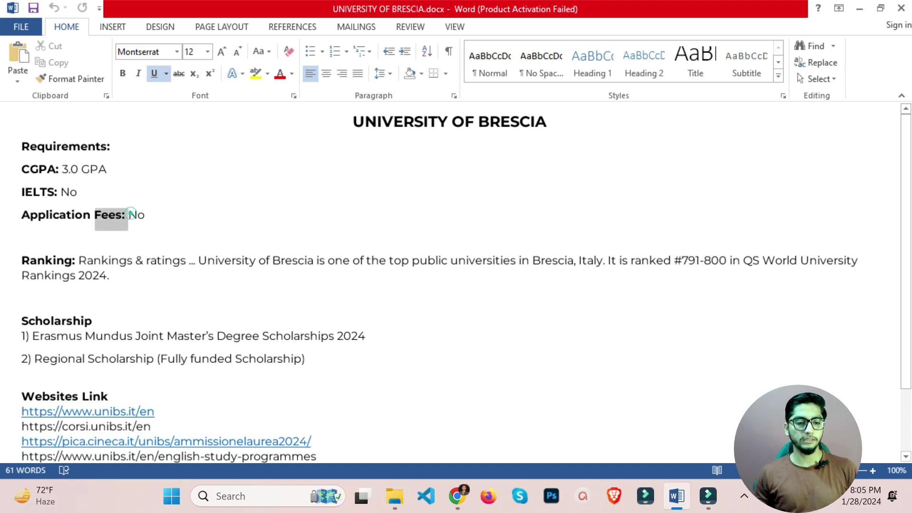
left_click_drag(130, 213, 21, 216)
left_click(153, 228)
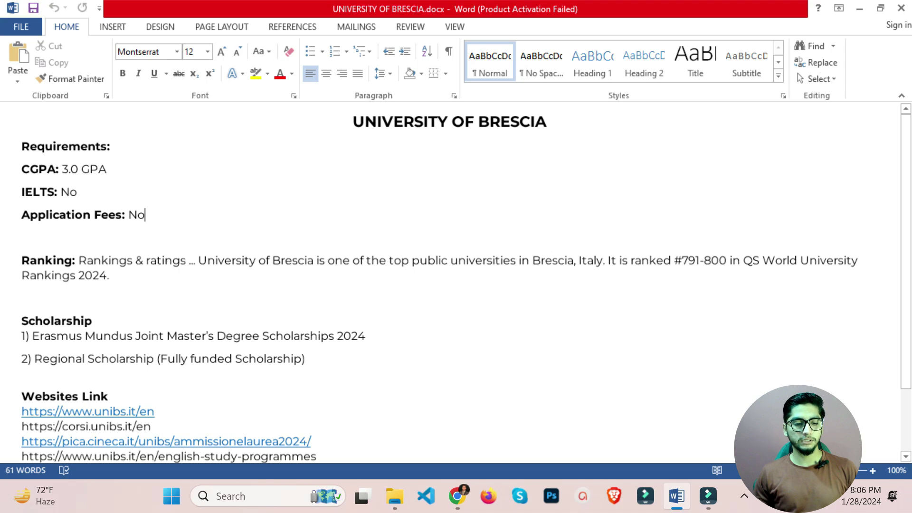
scroll(456, 280, "down", 3)
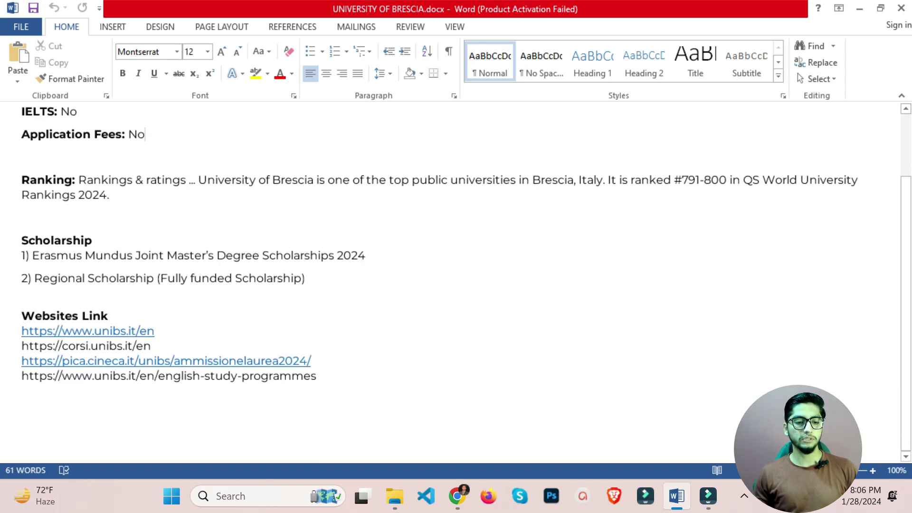
left_click(118, 238)
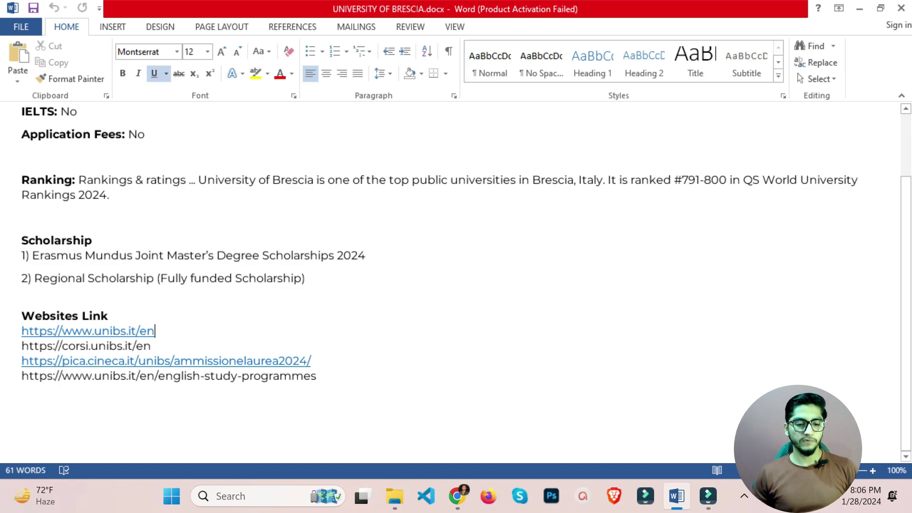
triple_click(179, 327)
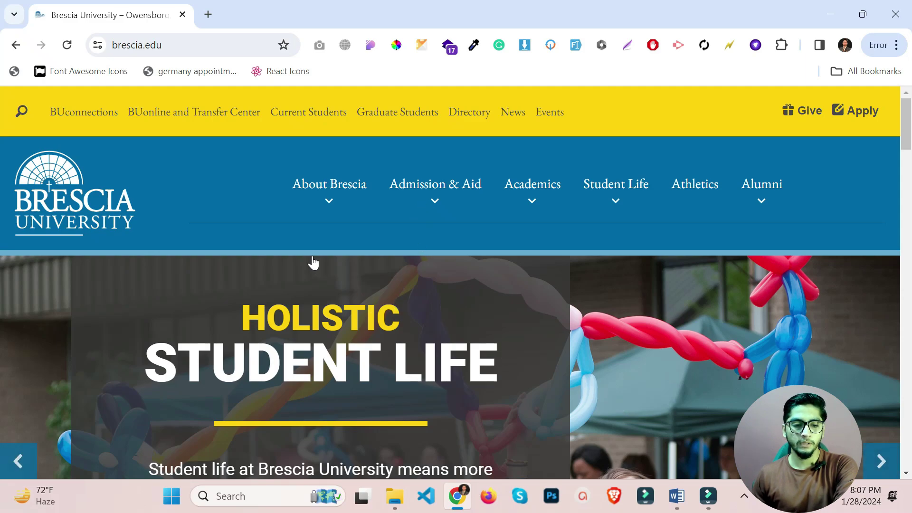
left_click(676, 495)
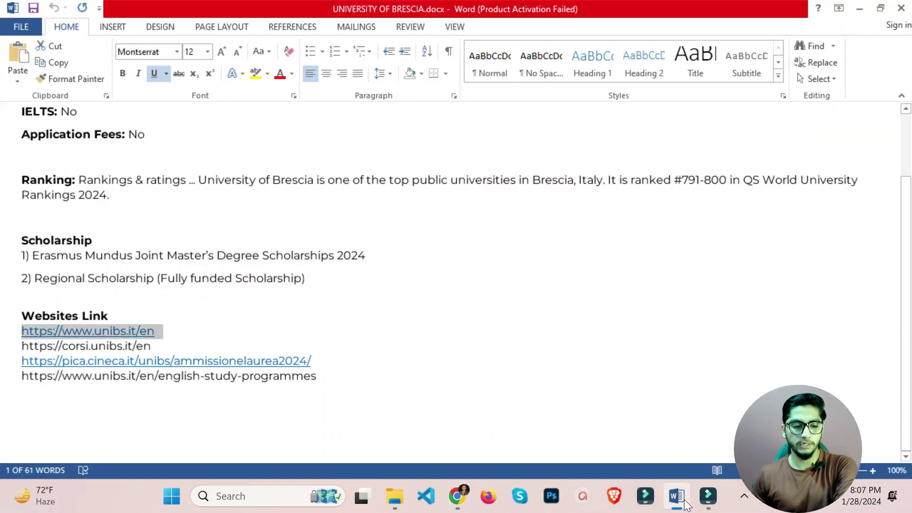
left_click_drag(152, 345, 22, 345)
key("ctrl+c")
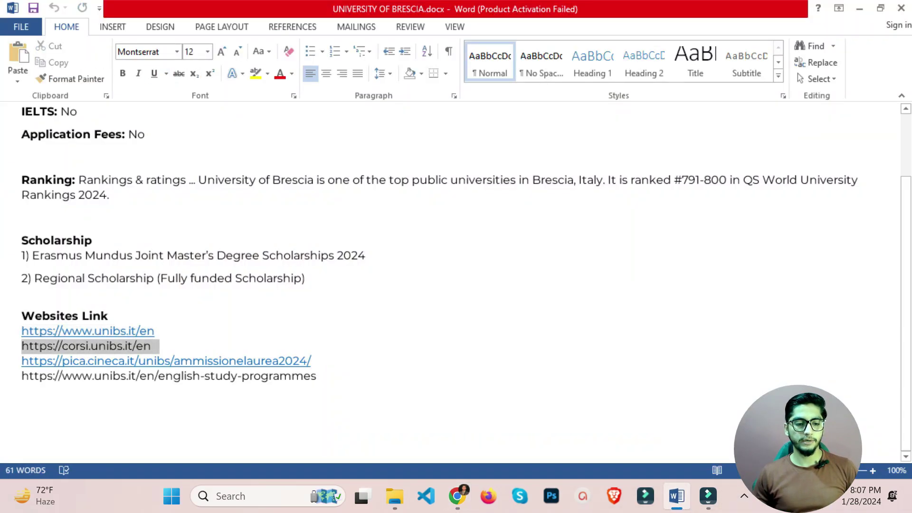
key("alt+Tab")
left_click(208, 14)
key("ctrl+v")
key("Return")
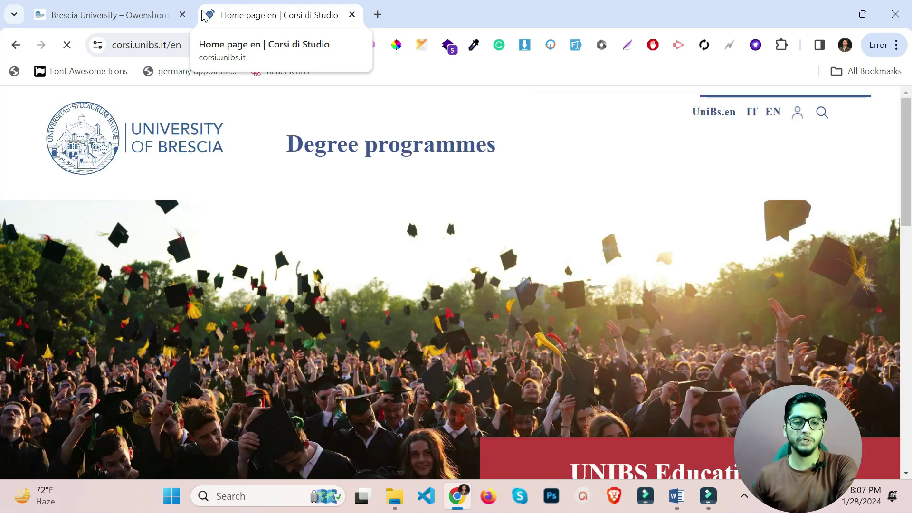
Examine the degree course areas, Post Lauream programmes and notices on the Degree programmes home page.
scroll(189, 230, "down", 5)
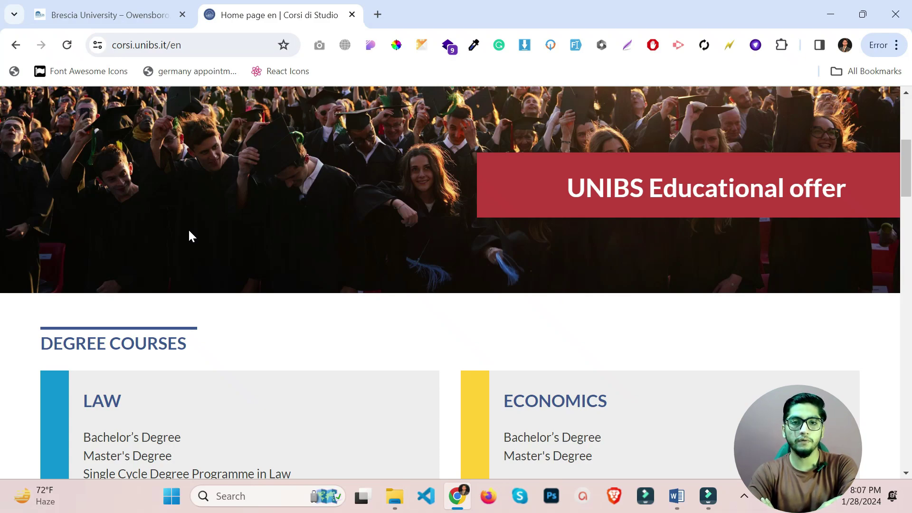
scroll(190, 236, "down", 4)
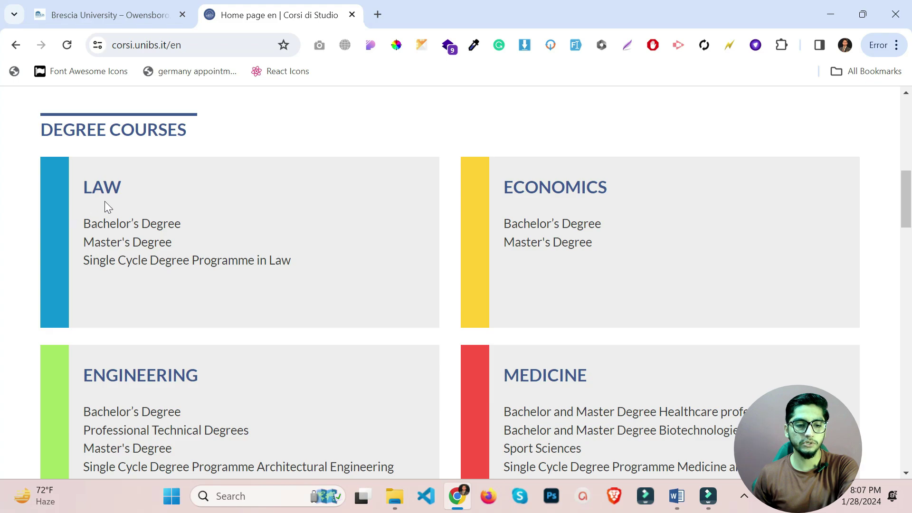
left_click_drag(124, 186, 93, 187)
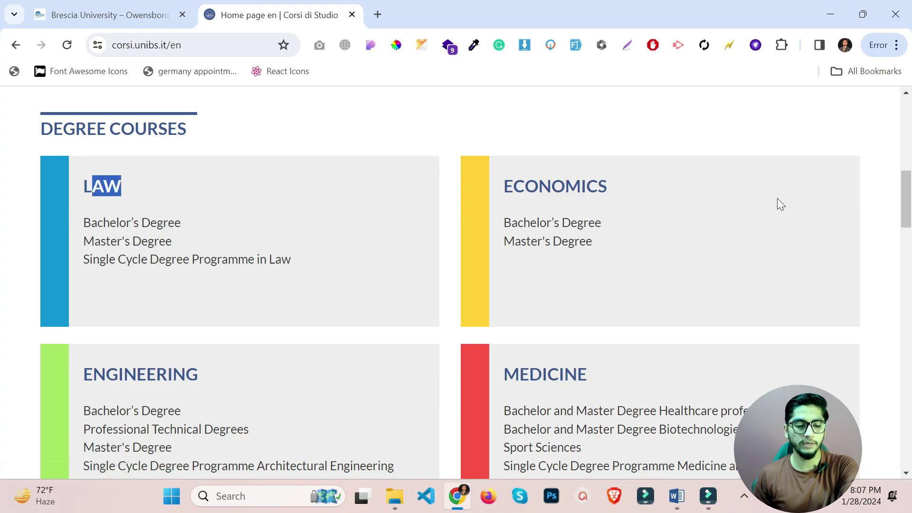
scroll(313, 250, "down", 1)
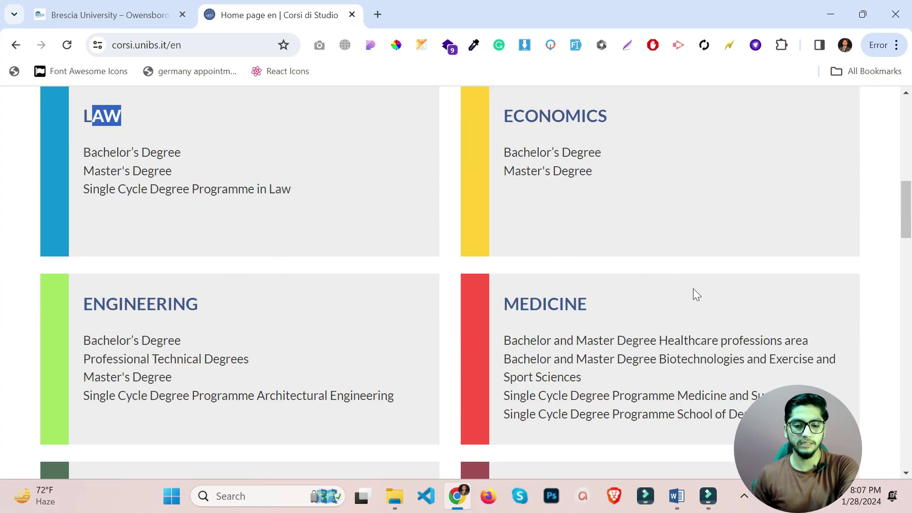
scroll(694, 294, "down", 3)
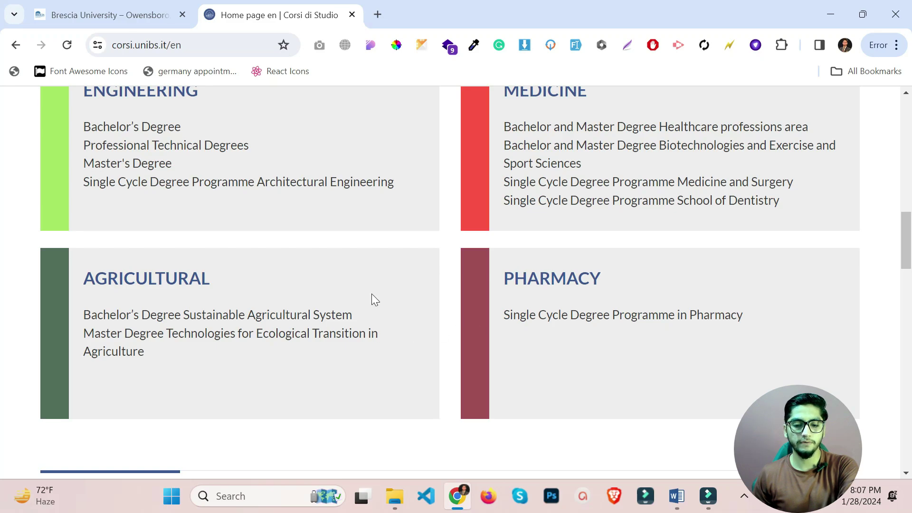
scroll(372, 294, "down", 3)
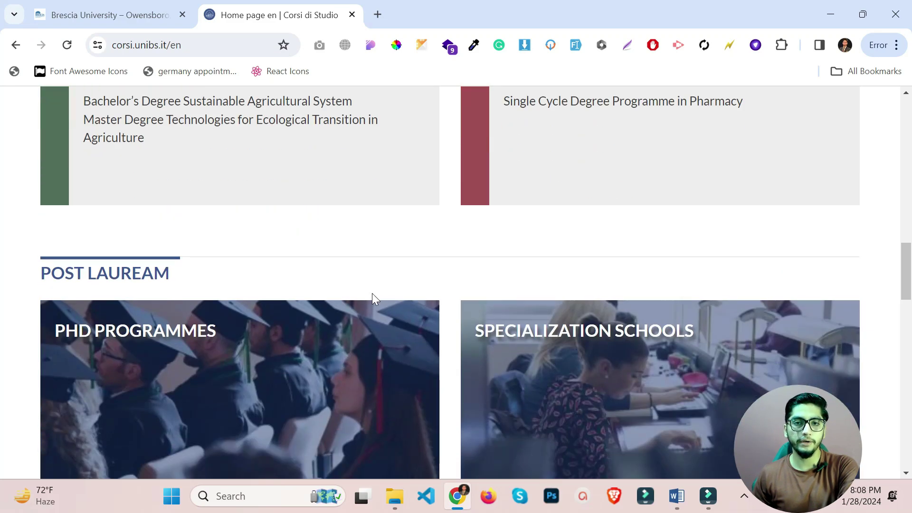
scroll(372, 292, "down", 4)
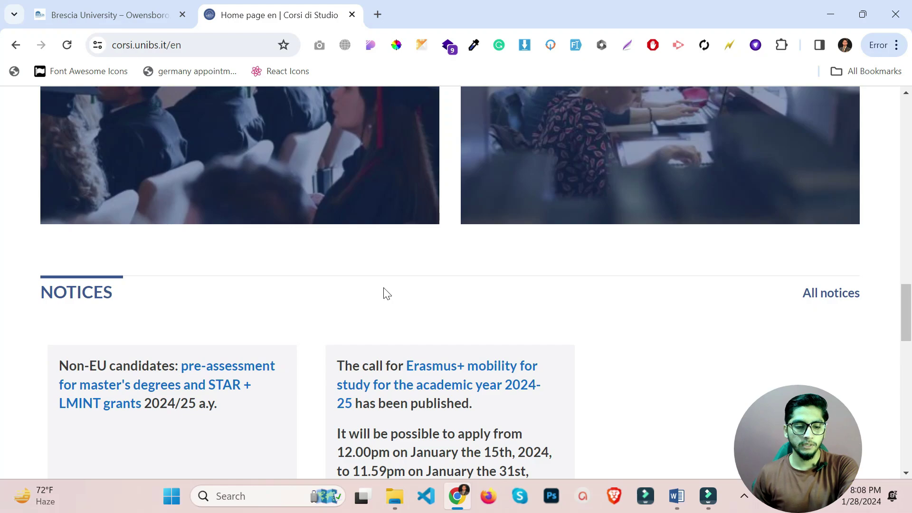
Return to the Degree Courses section and open the Engineering area.
scroll(422, 263, "up", 8)
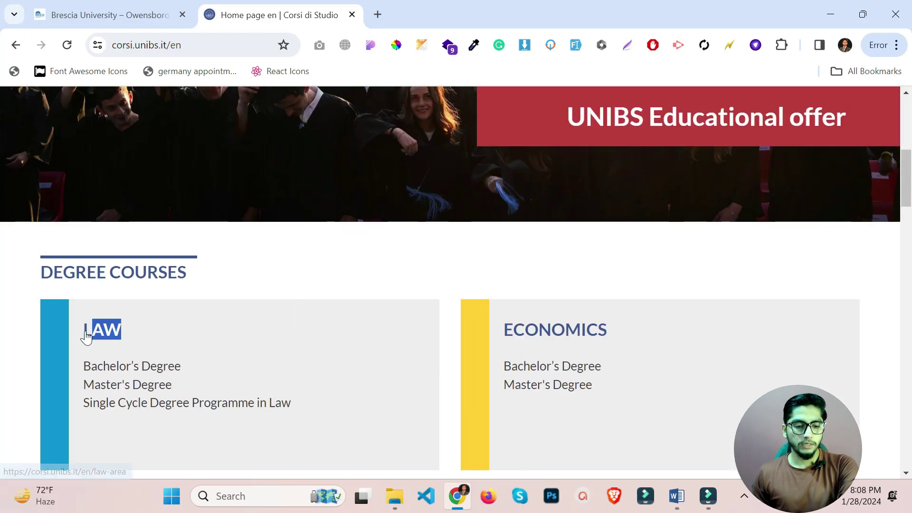
left_click_drag(86, 336, 221, 315)
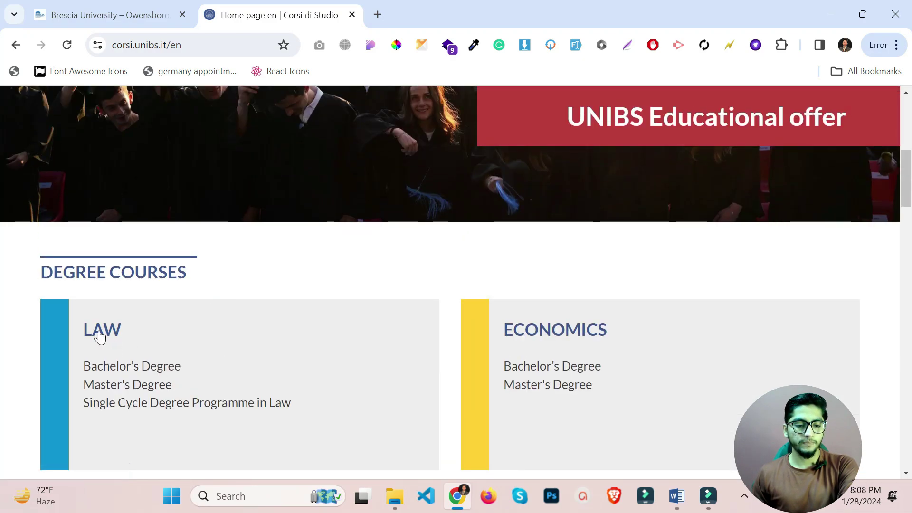
scroll(97, 337, "down", 4)
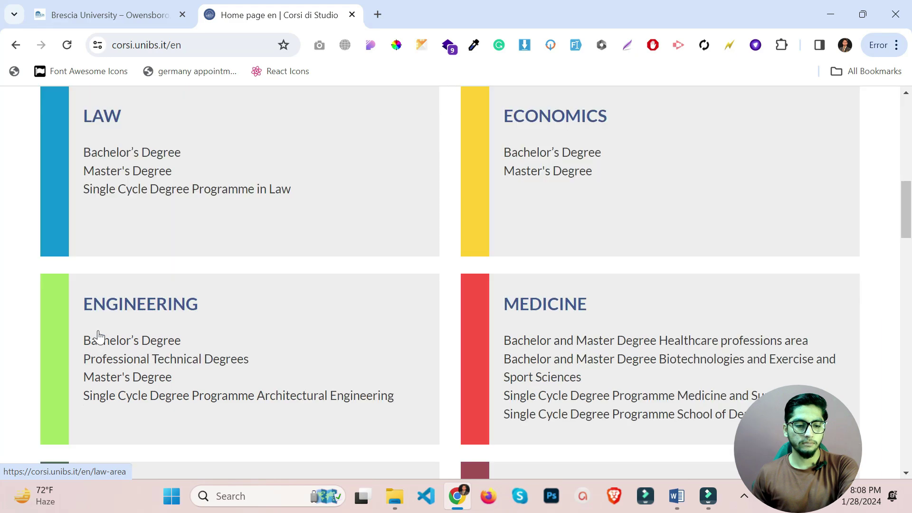
left_click(126, 304)
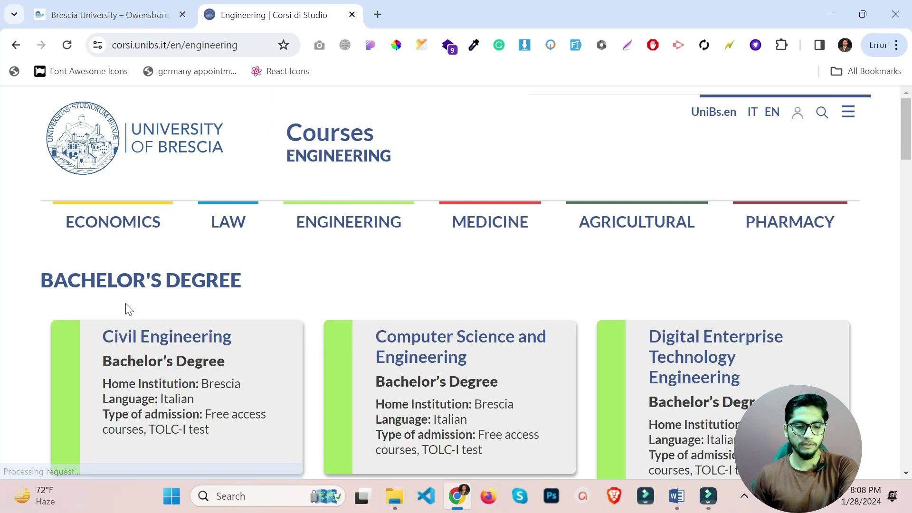
Check the home institution, language and admission type of the Bachelor's engineering courses, and look over the professional technical and single cycle degrees.
scroll(126, 309, "down", 3)
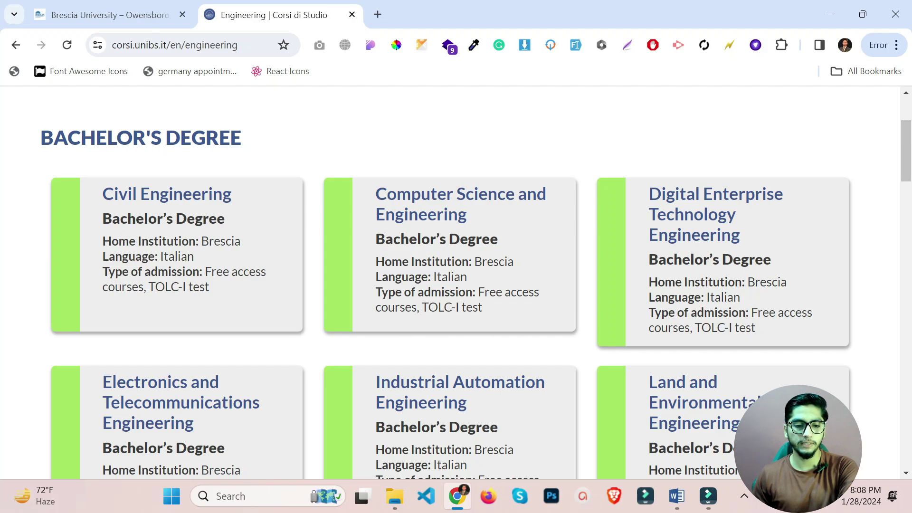
left_click_drag(197, 262, 177, 256)
left_click(195, 259)
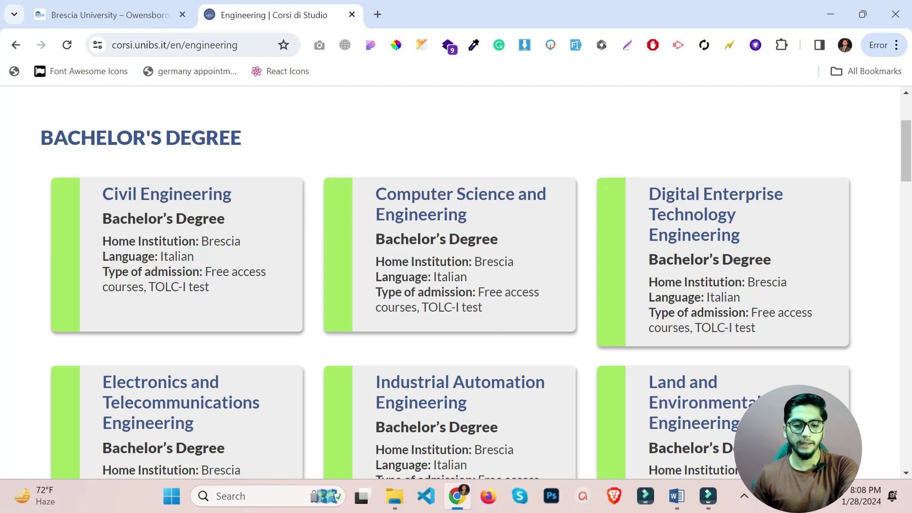
left_click_drag(468, 277, 395, 276)
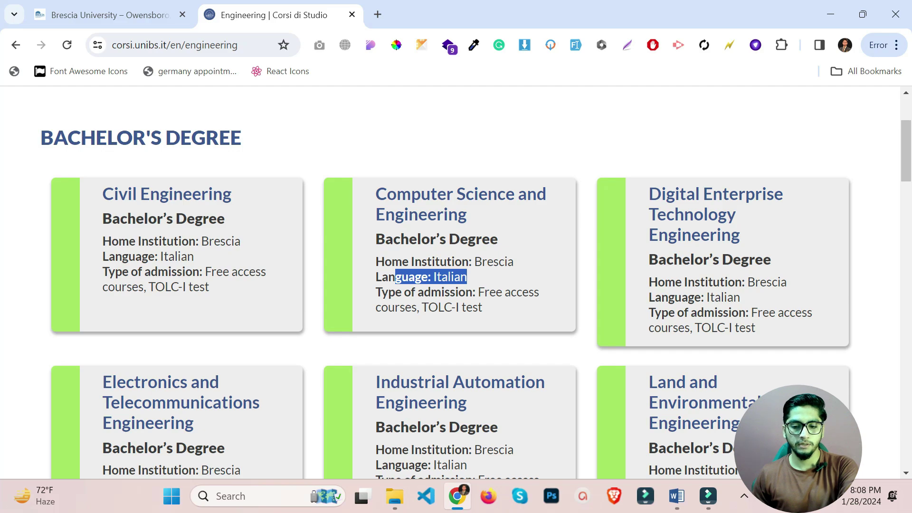
left_click_drag(234, 241, 209, 241)
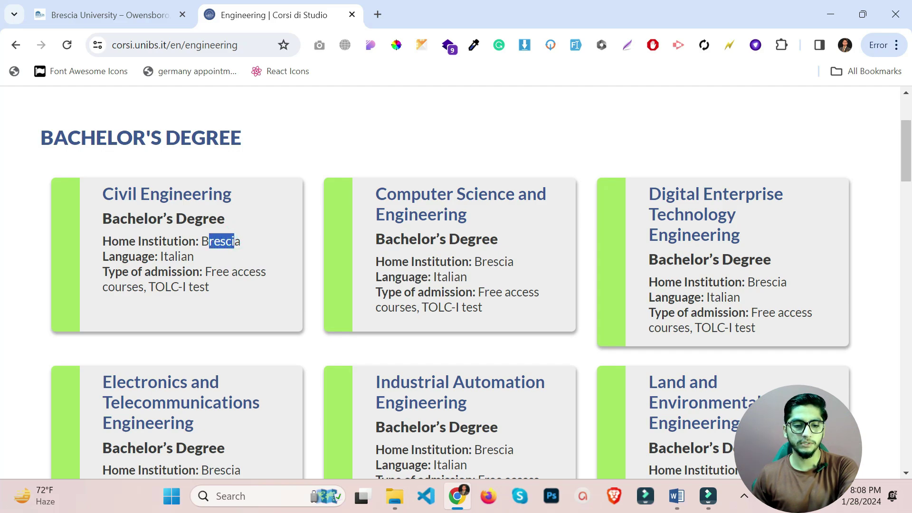
left_click_drag(205, 272, 267, 272)
left_click_drag(224, 295, 122, 287)
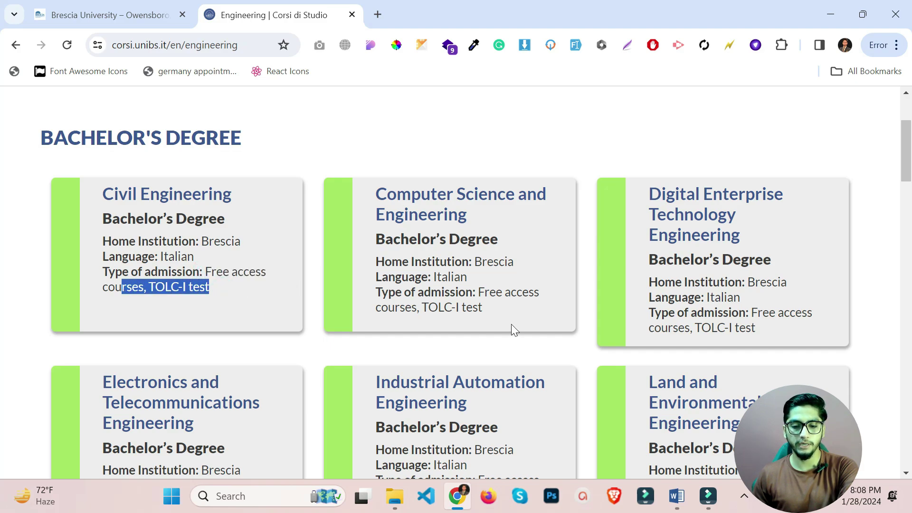
scroll(708, 332, "down", 4)
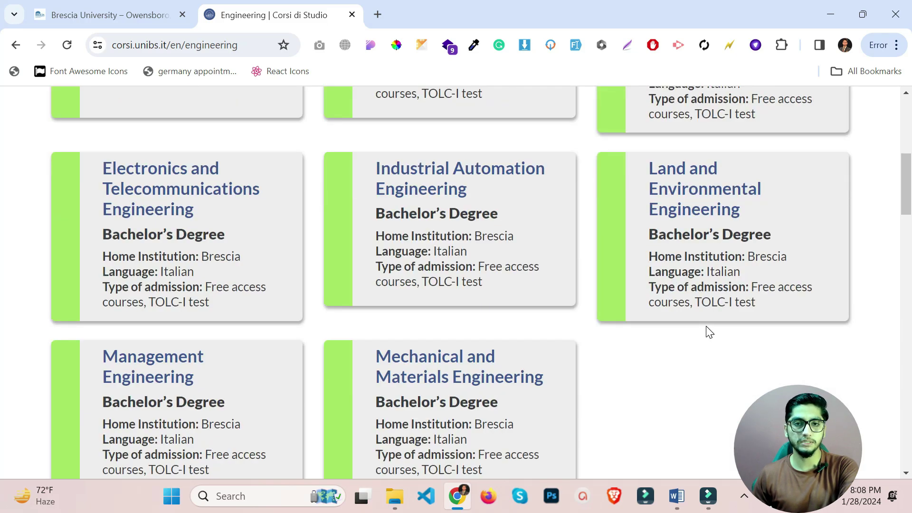
scroll(665, 340, "down", 1)
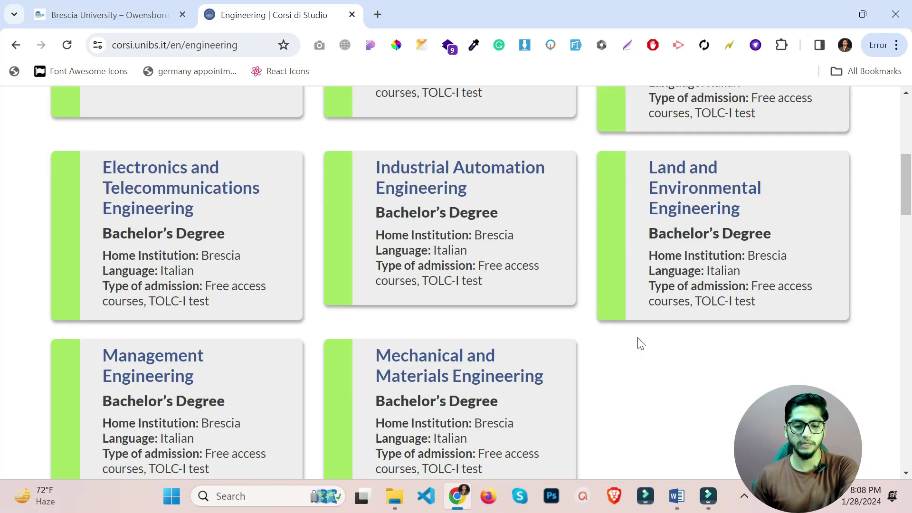
scroll(641, 343, "down", 4)
scroll(639, 343, "down", 1)
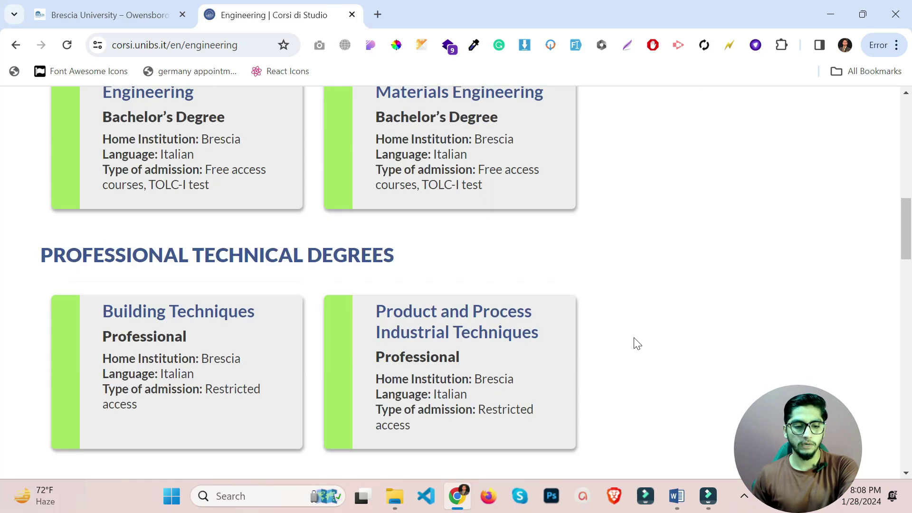
scroll(396, 265, "down", 6)
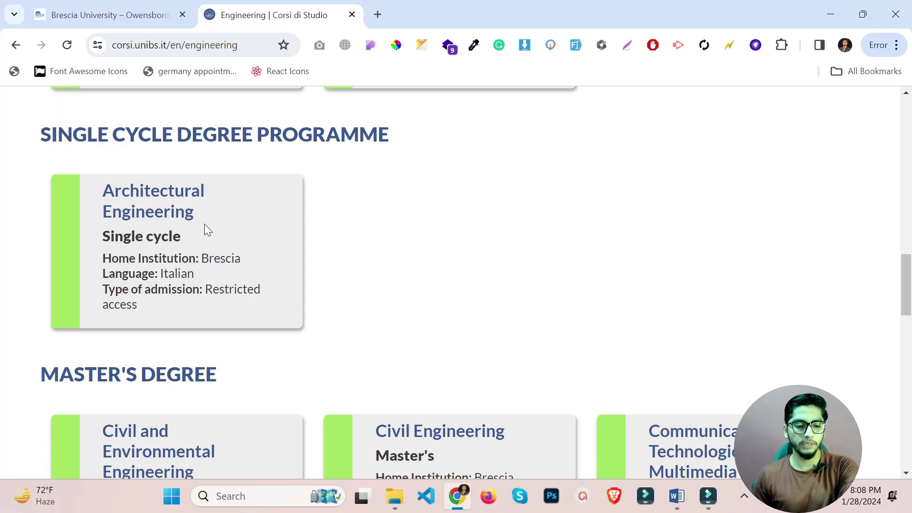
Examine the teaching language and admission type of the Master's engineering courses.
scroll(205, 223, "down", 4)
left_click(229, 172)
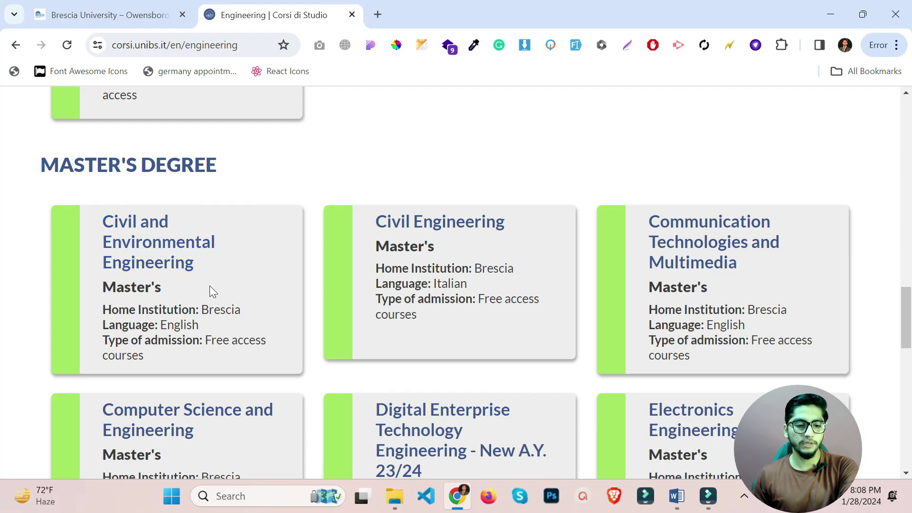
left_click_drag(102, 340, 171, 340)
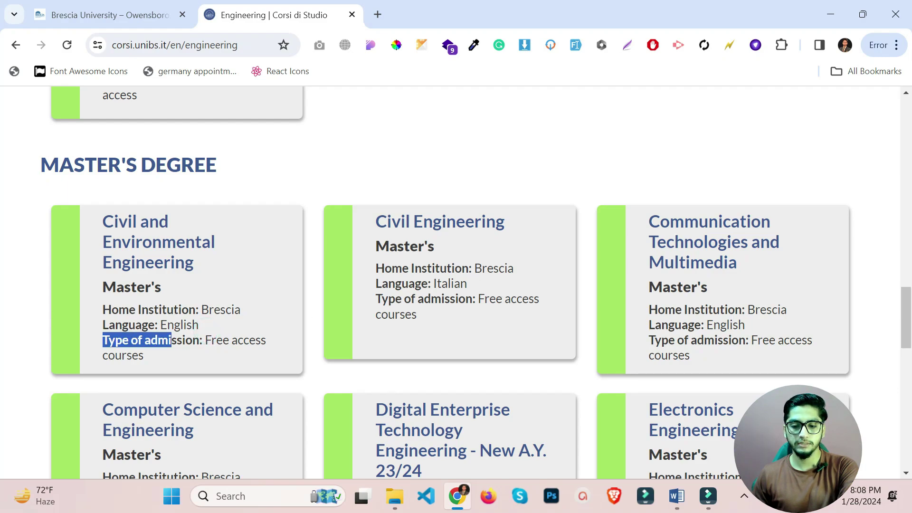
double_click(726, 325)
scroll(601, 336, "down", 3)
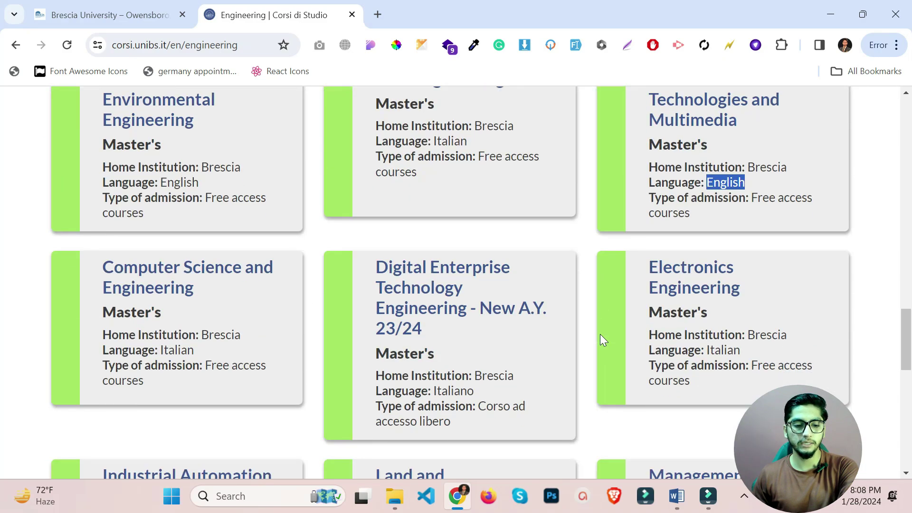
scroll(600, 337, "down", 1)
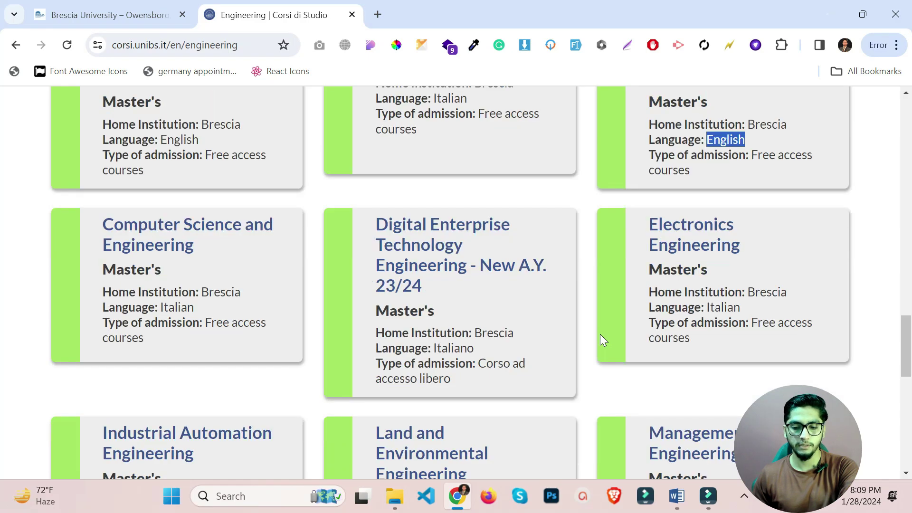
scroll(601, 336, "down", 4)
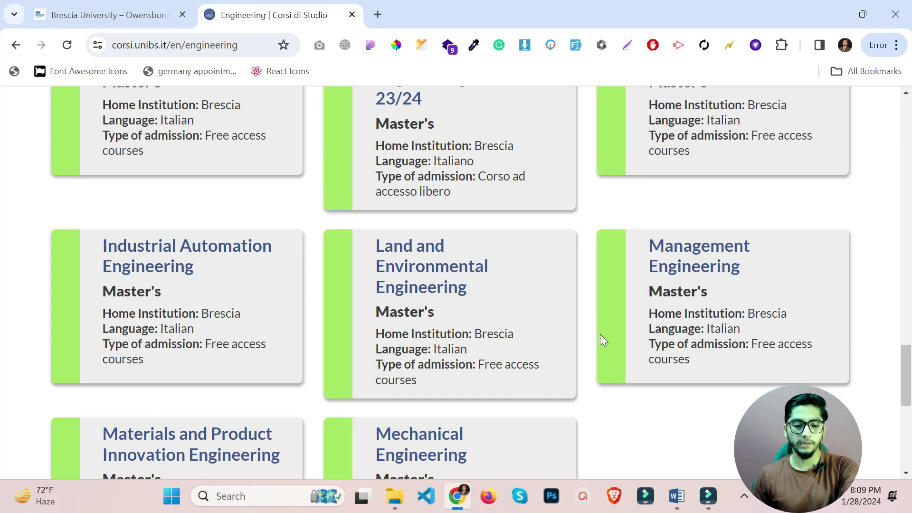
Switch to the UNIVERSITY OF BRESCIA document in Word and copy the pica.cineca.it/unibs/ammissionelaurea2024/ link from its website links.
scroll(600, 337, "down", 6)
left_click(675, 497)
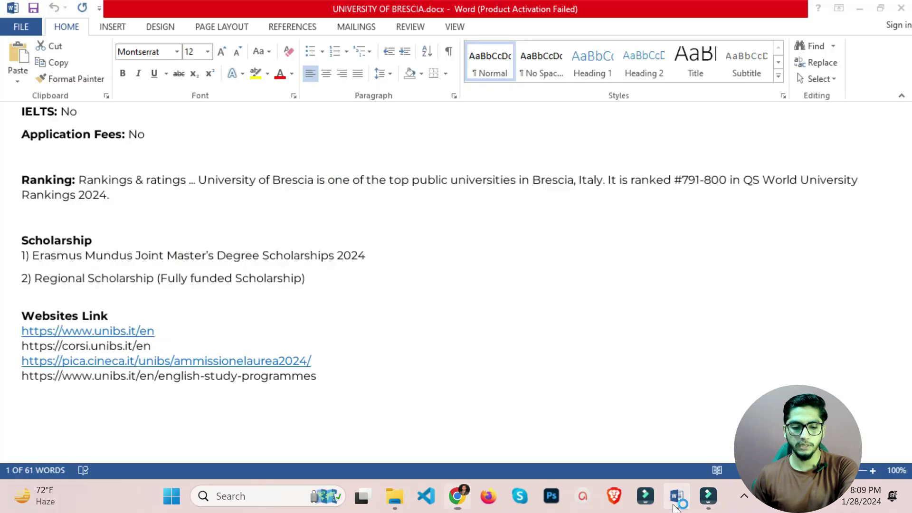
key("End")
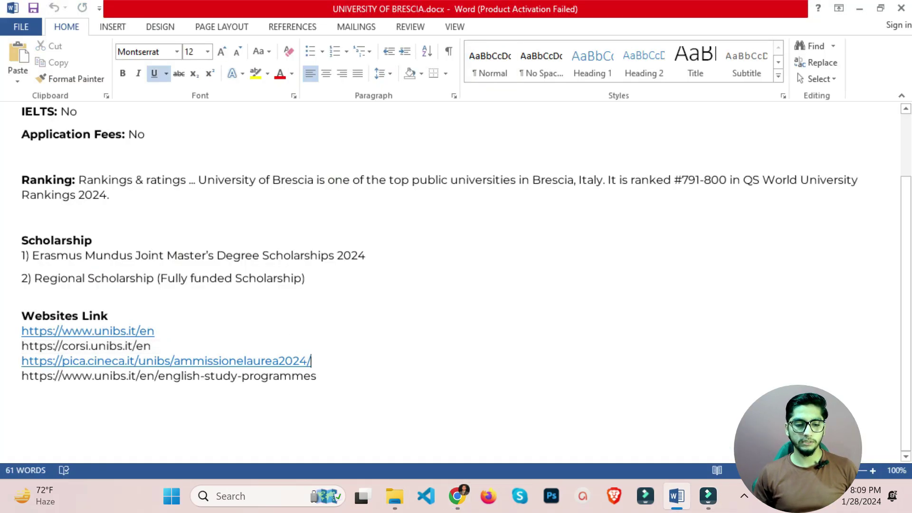
left_click_drag(153, 347, 102, 376)
left_click(314, 361)
left_click_drag(153, 346, 22, 361)
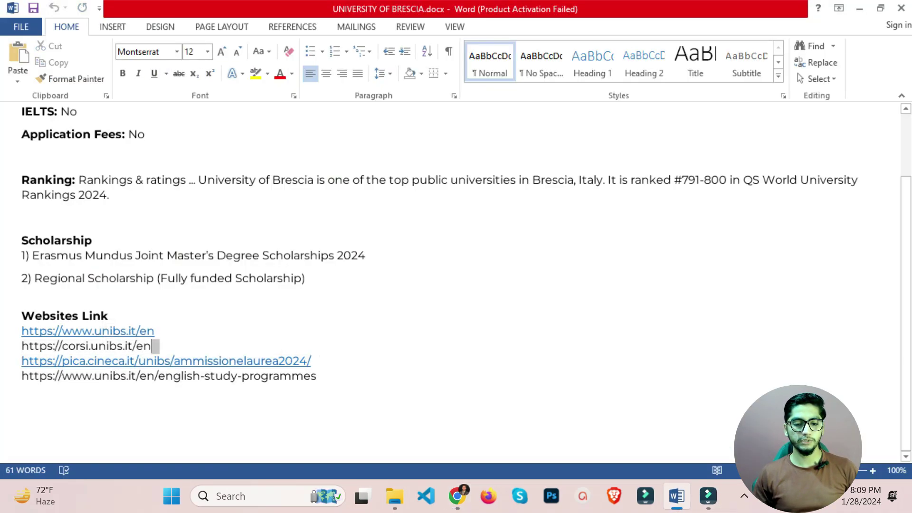
left_click_drag(312, 361, 21, 362)
key("ctrl+c")
Switch back to Chrome, open the copied PICA link in a separate tab and translate the page into English.
key("alt+Tab")
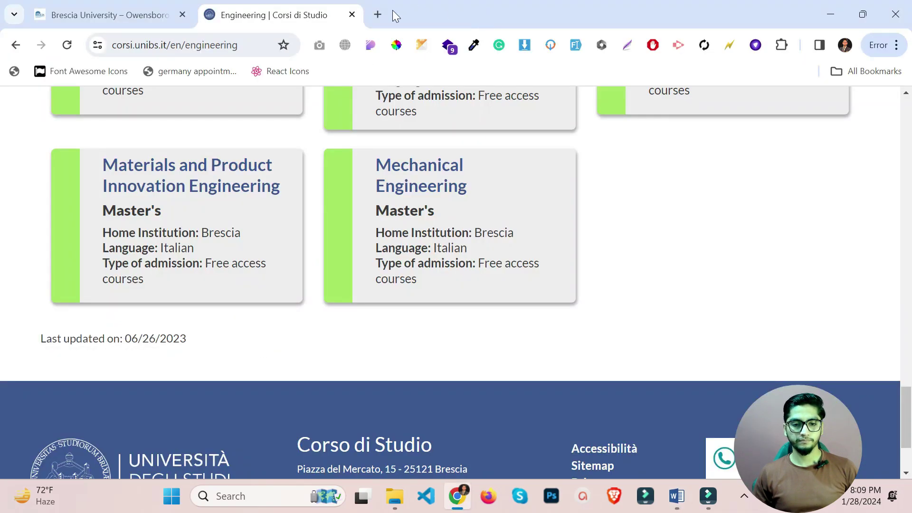
key("ctrl+t")
key("ctrl+v")
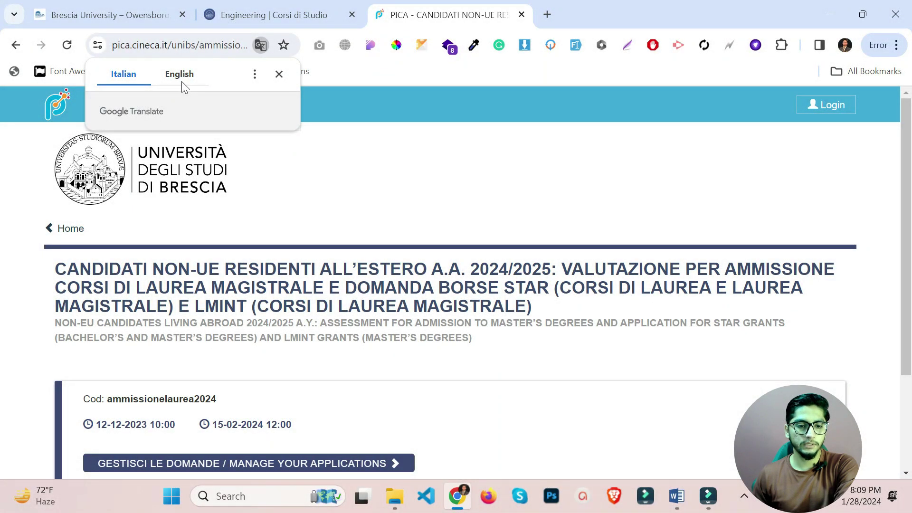
left_click(181, 82)
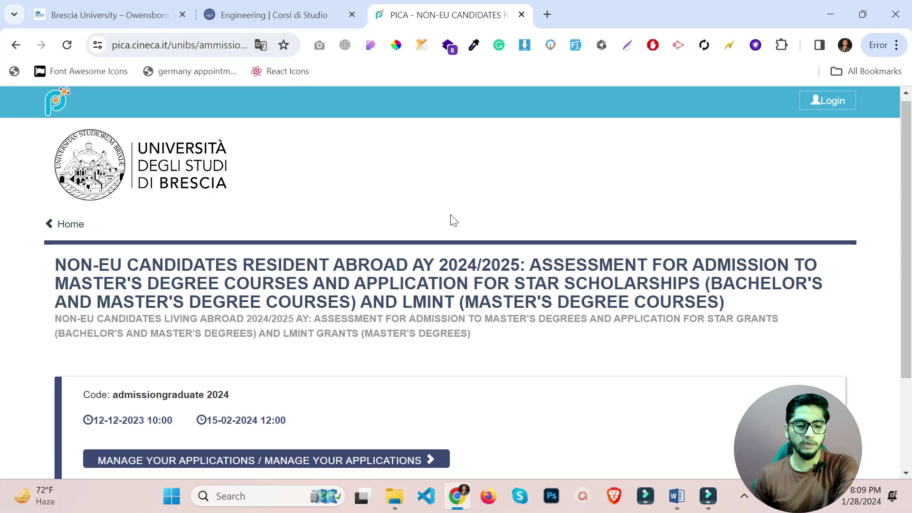
Check the opening and closing dates of the call for non-EU candidates resident abroad.
scroll(451, 220, "down", 3)
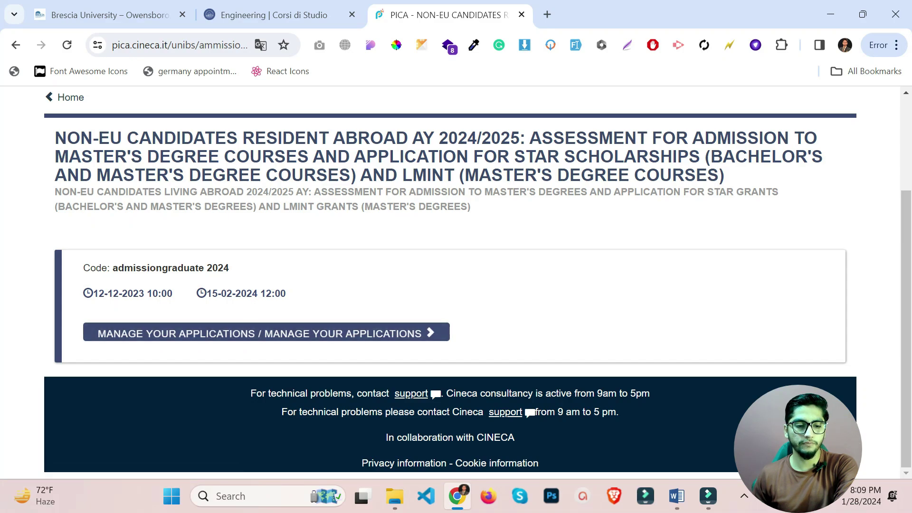
left_click_drag(92, 293, 133, 293)
left_click(285, 302)
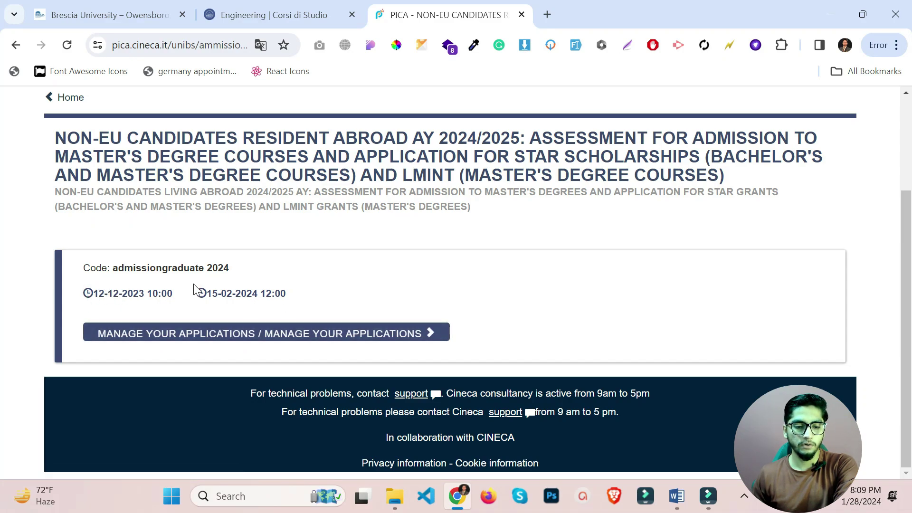
left_click_drag(298, 286, 207, 290)
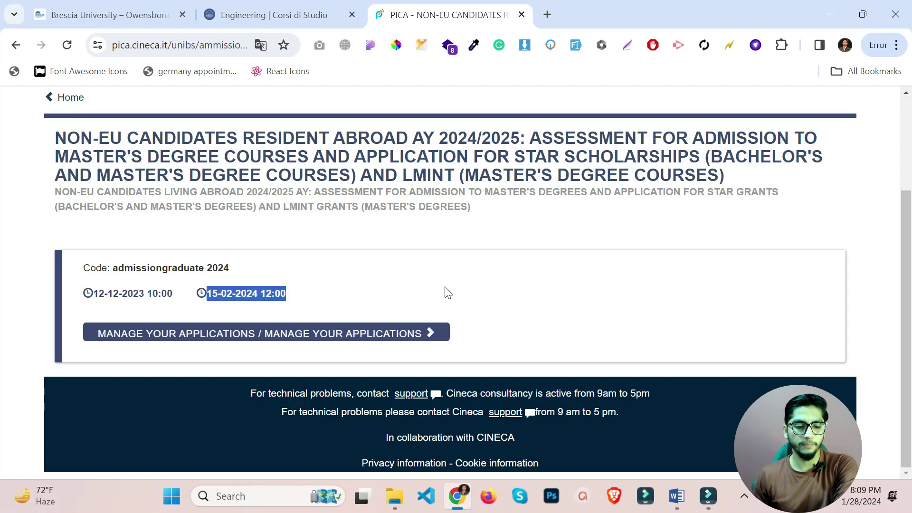
Proceed from managing applications to the new registration form on PICA and set the form's language to English.
left_click(300, 342)
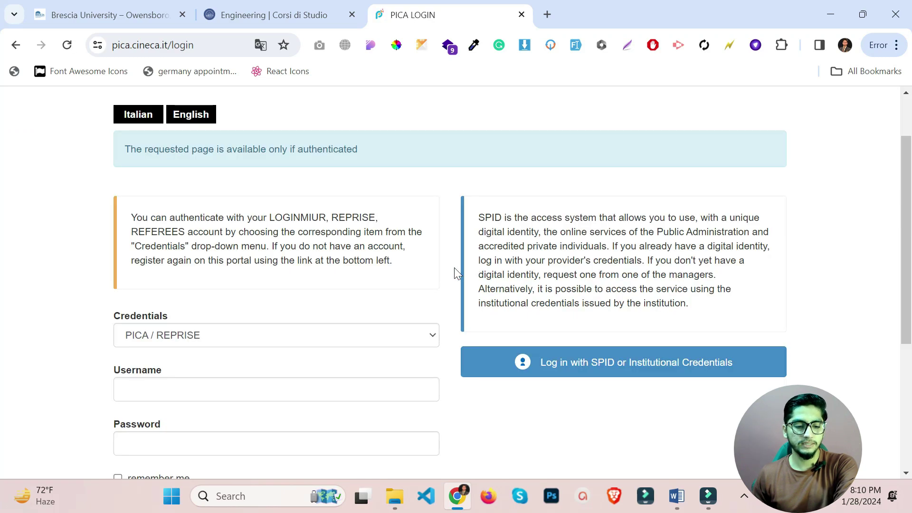
scroll(453, 273, "down", 1)
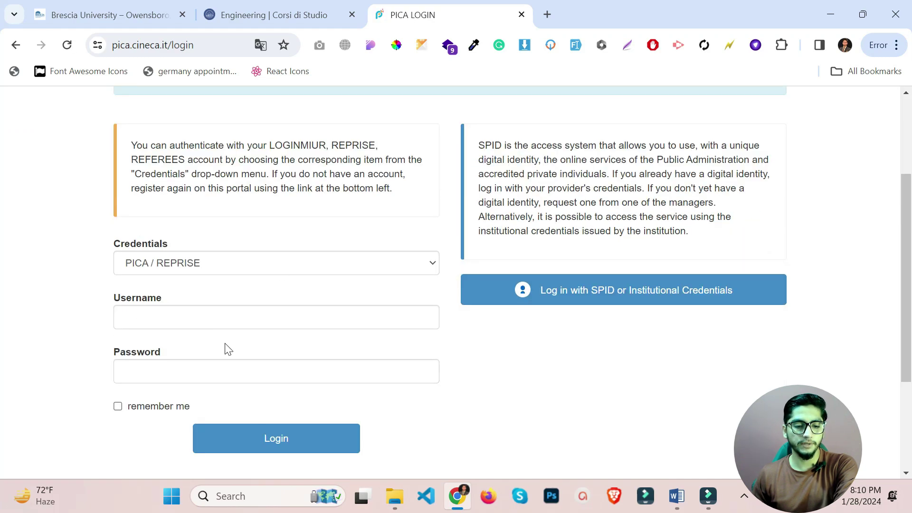
scroll(226, 349, "down", 3)
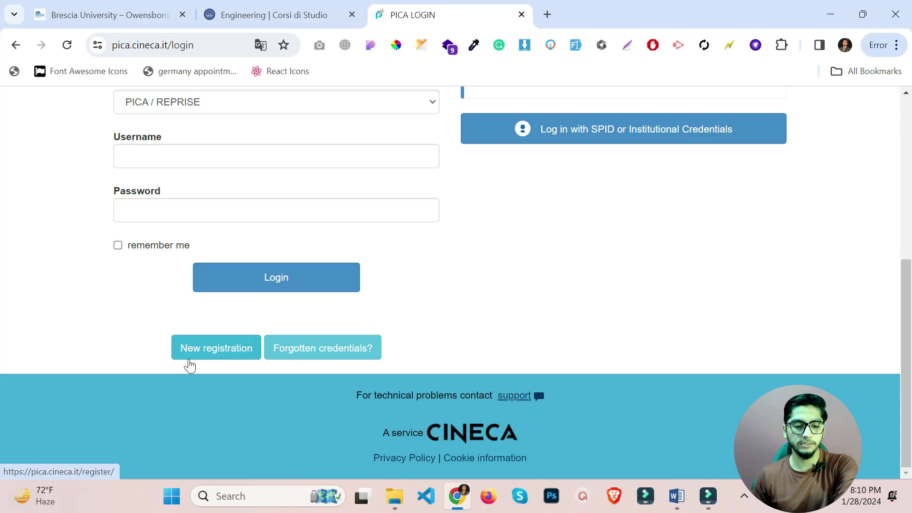
left_click(173, 350)
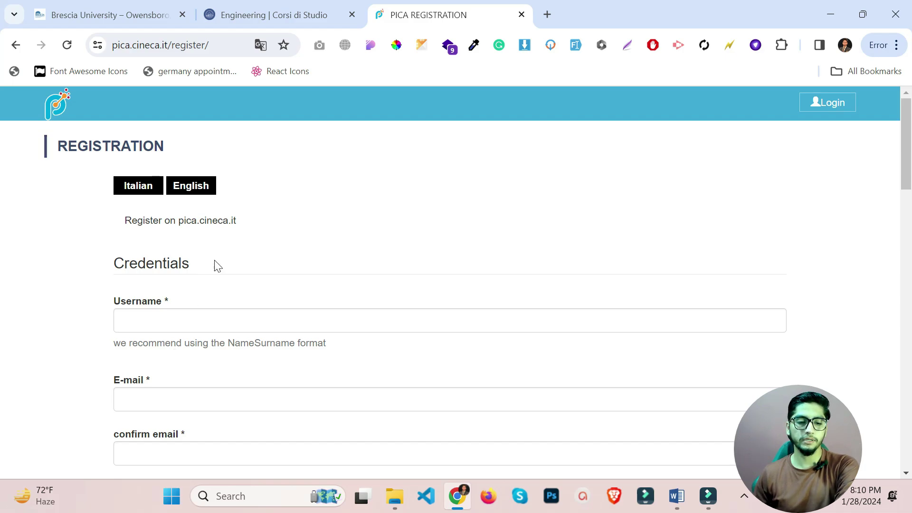
left_click(194, 185)
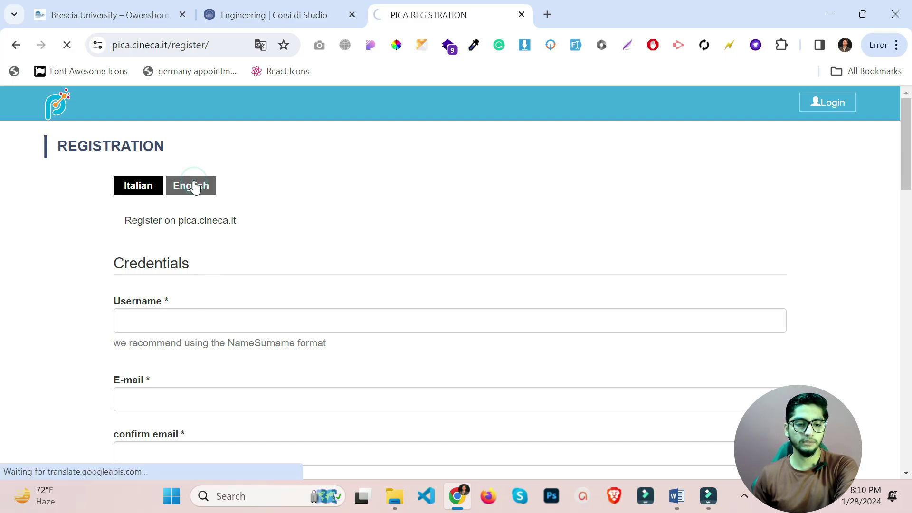
Enter a username in the Credentials section and fill in the email and its confirmation with a saved address.
scroll(194, 186, "down", 3)
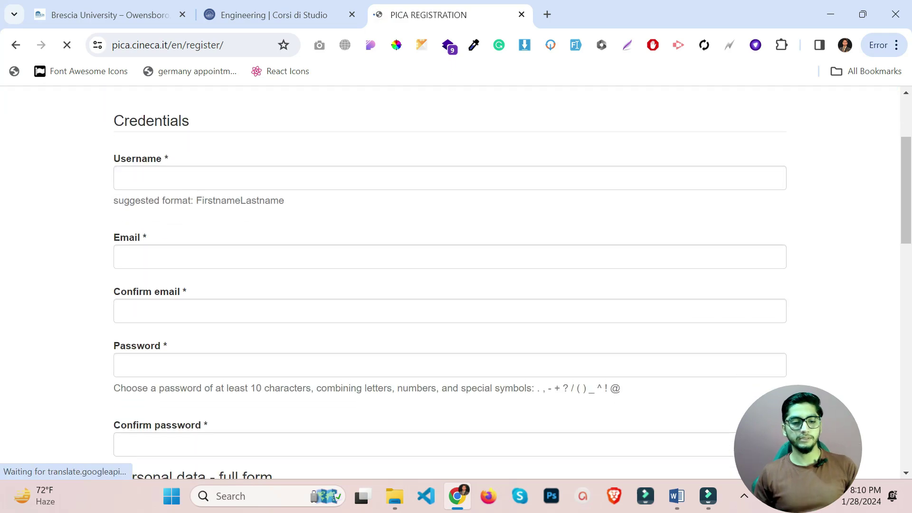
left_click(122, 178)
left_click(201, 179)
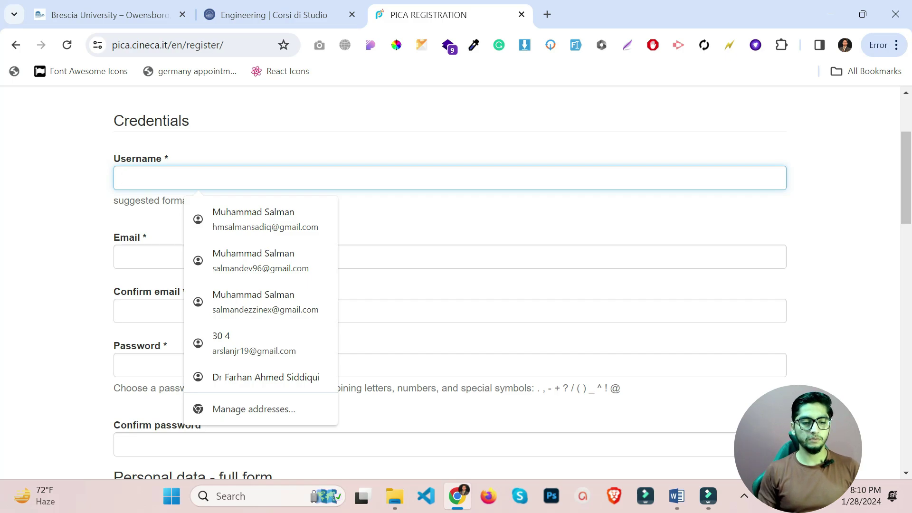
type("salman1998")
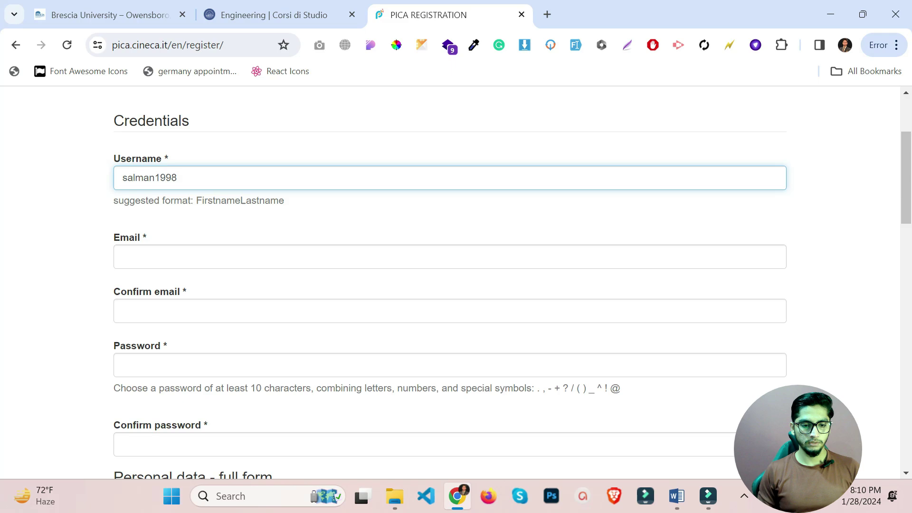
left_click(123, 257)
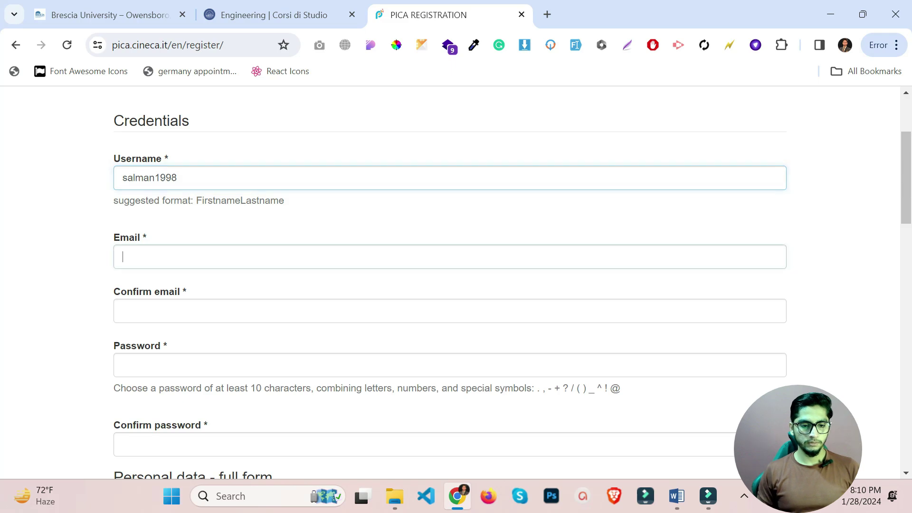
type("sal")
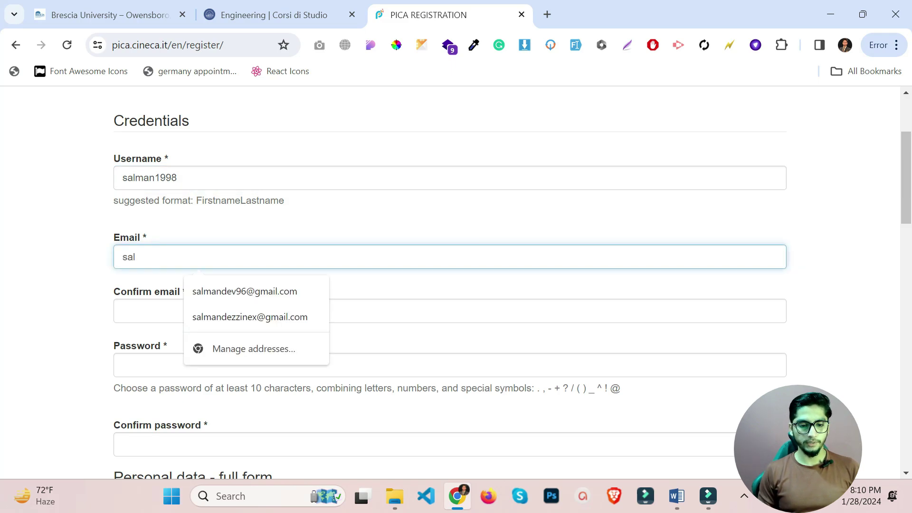
key("Down")
key("Return")
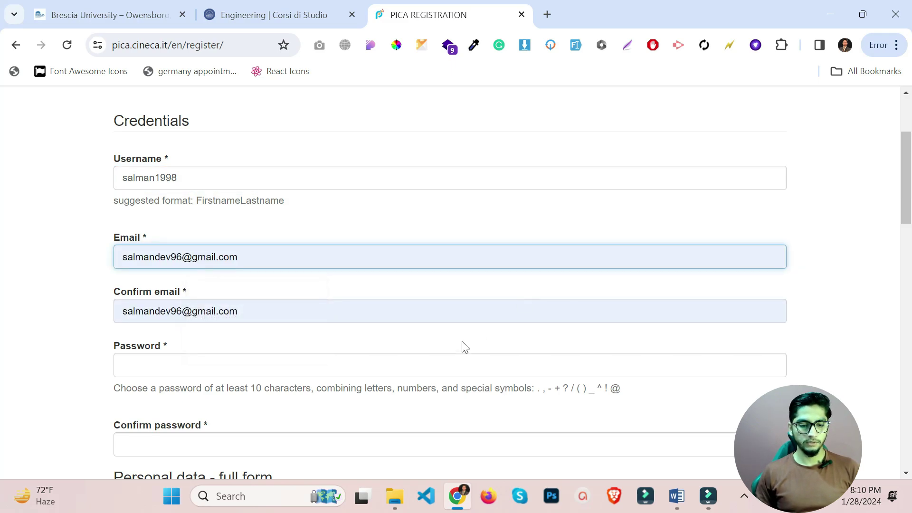
Enter the account password and repeat it in the confirmation field.
left_click(244, 351)
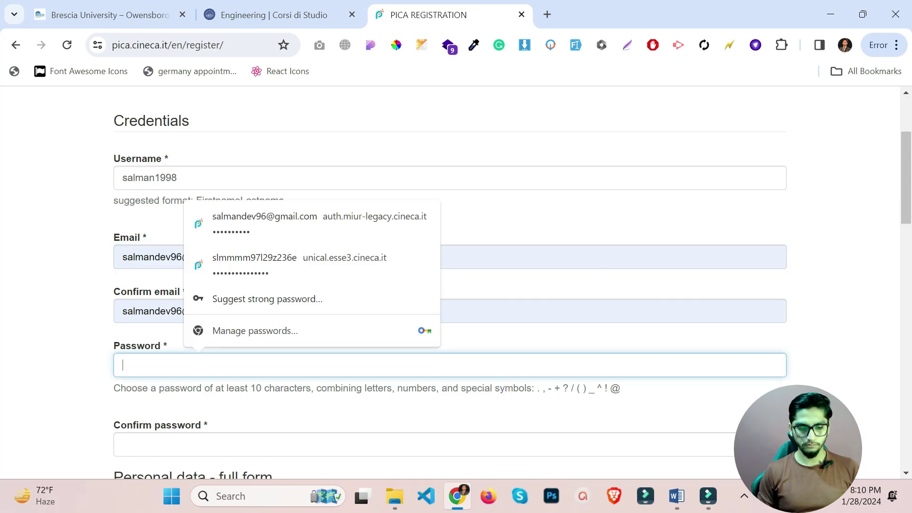
type("•••")
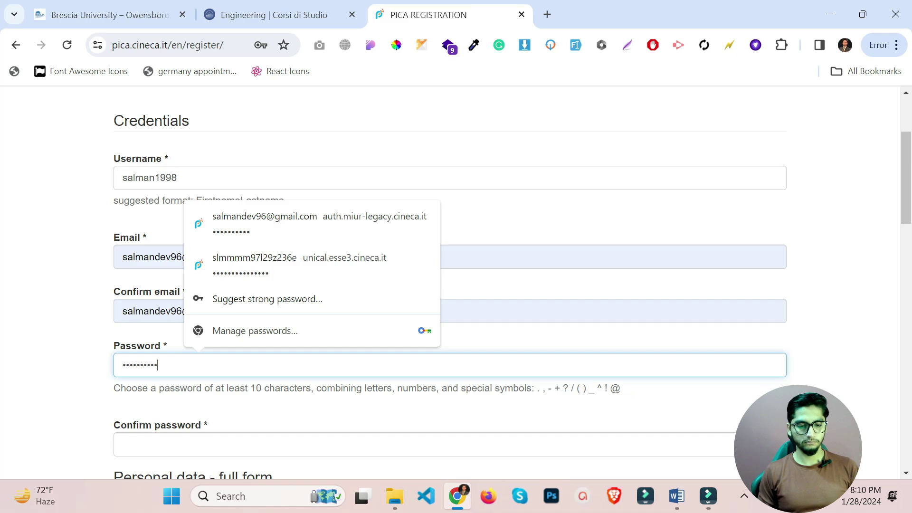
left_click(285, 444)
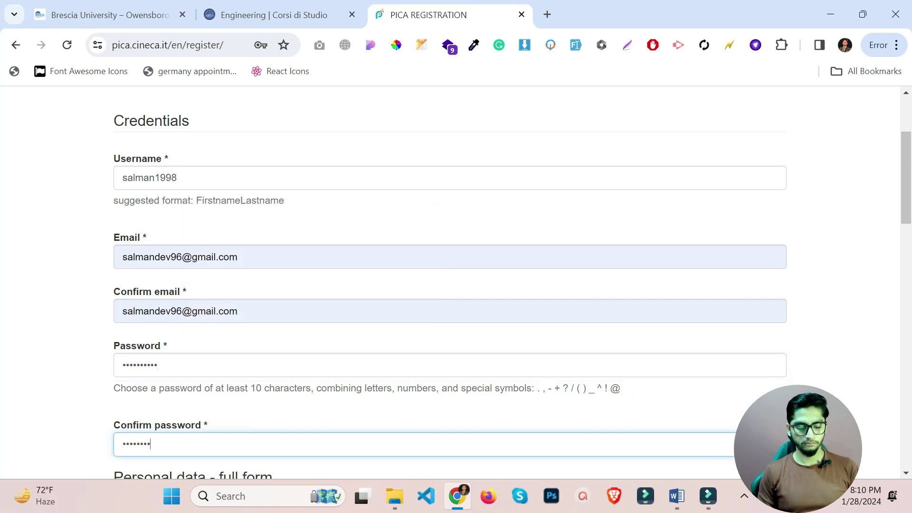
Fill in the applicant's name and surname from the saved profile and set the gender to M.
scroll(237, 361, "down", 3)
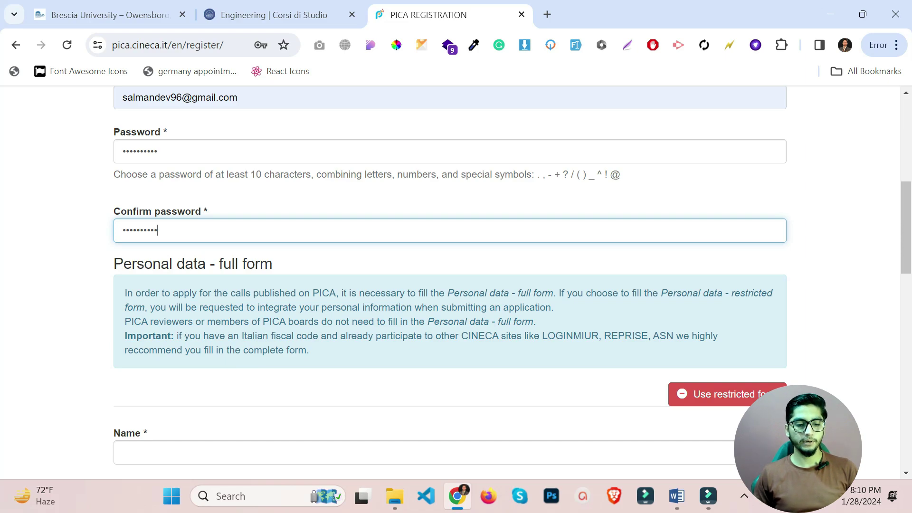
scroll(181, 327, "down", 2)
scroll(181, 326, "up", 5)
scroll(180, 326, "down", 5)
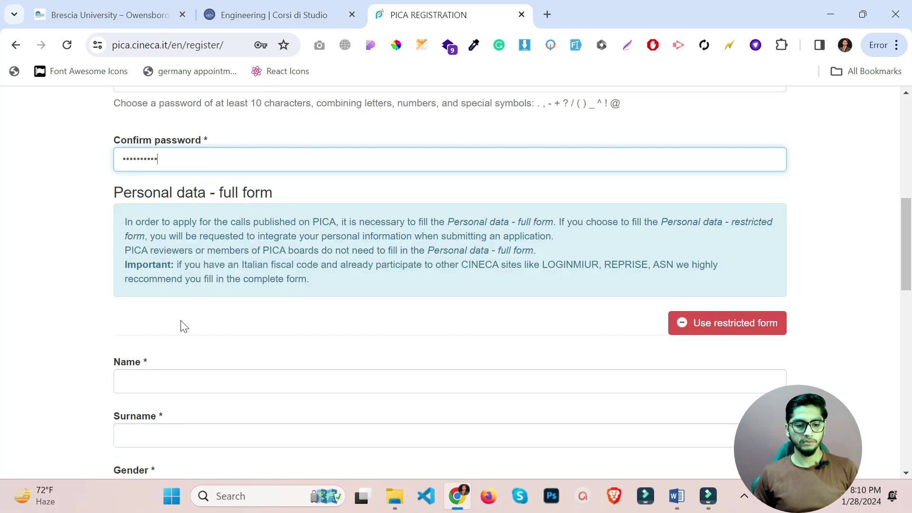
left_click(179, 315)
left_click(269, 351)
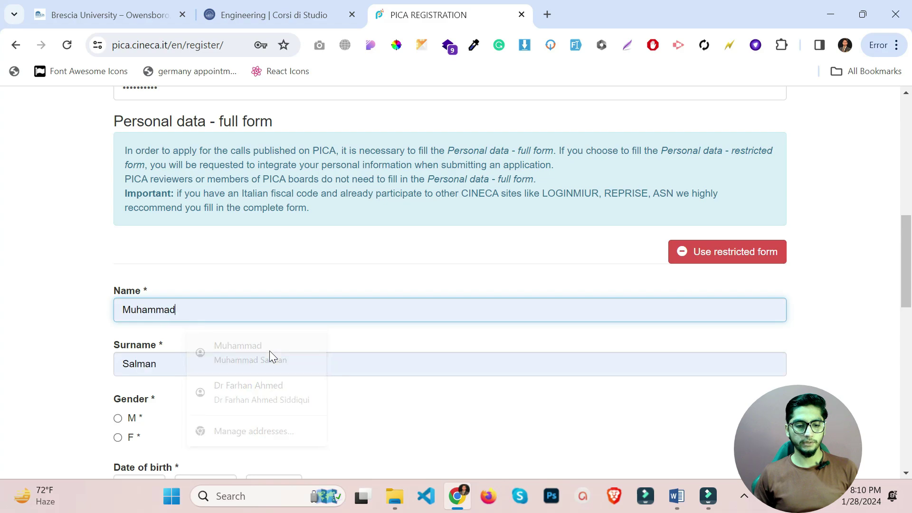
scroll(133, 342, "down", 2)
left_click(135, 276)
Set the day, month and year of the applicant's date of birth.
left_click(124, 345)
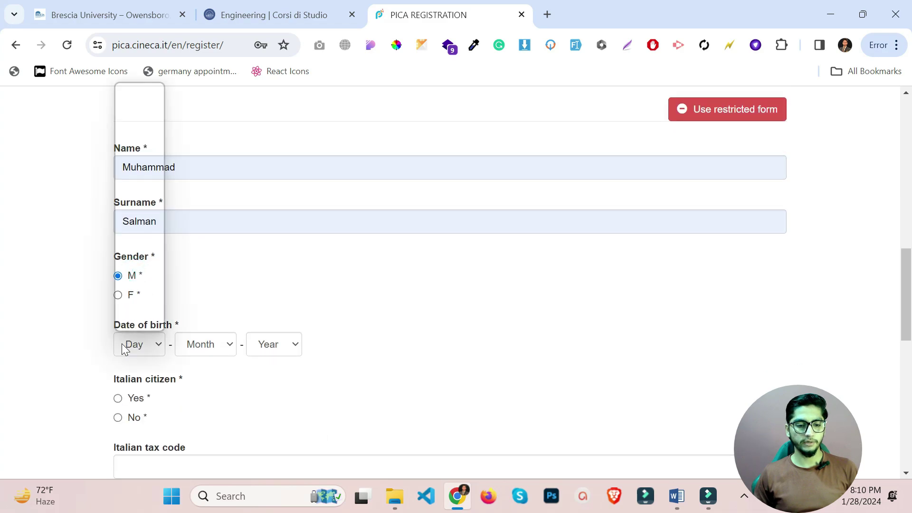
scroll(128, 313, "down", 3)
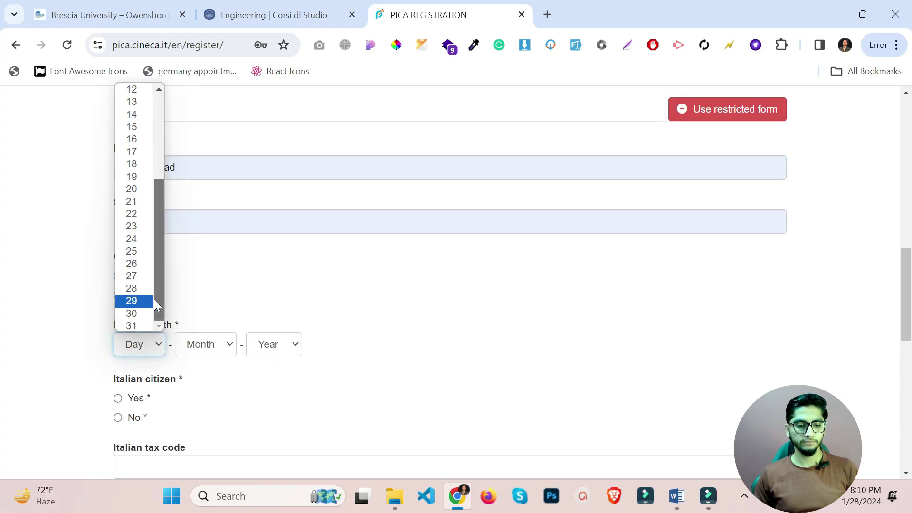
left_click(207, 340)
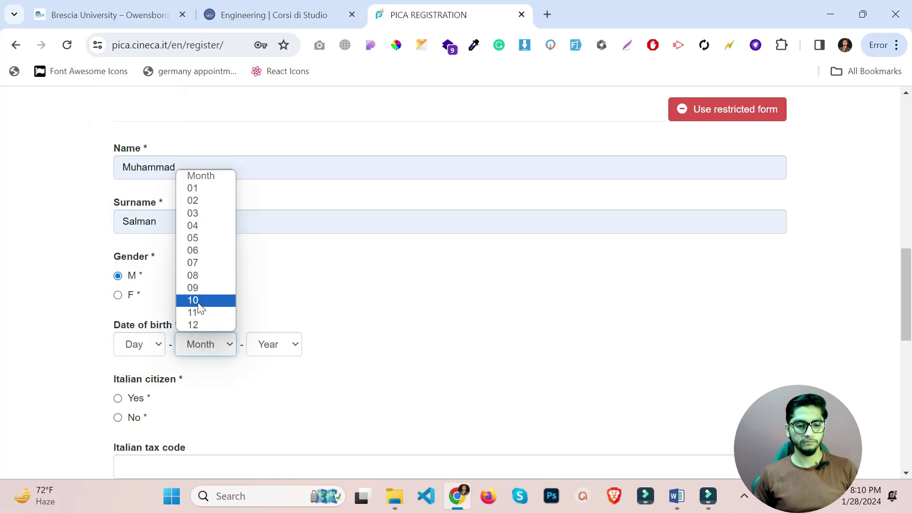
left_click(198, 264)
left_click(134, 343)
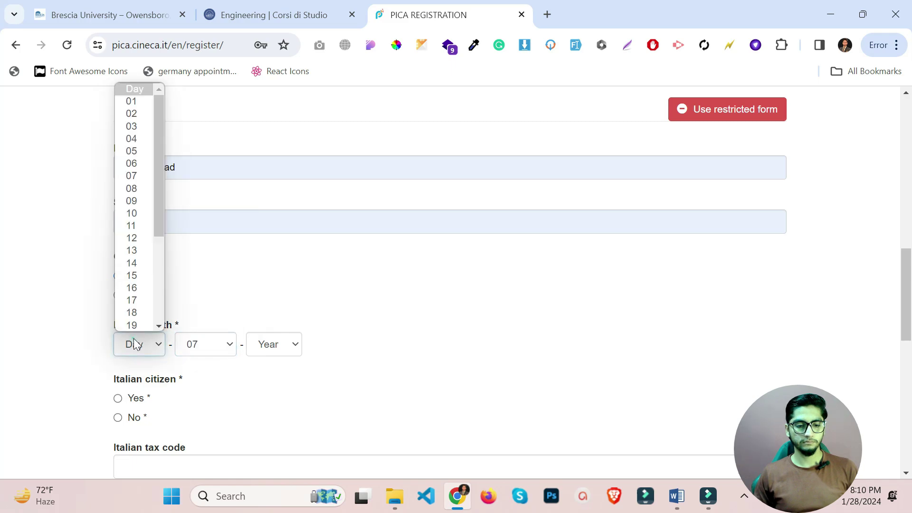
scroll(142, 314, "down", 3)
left_click(139, 300)
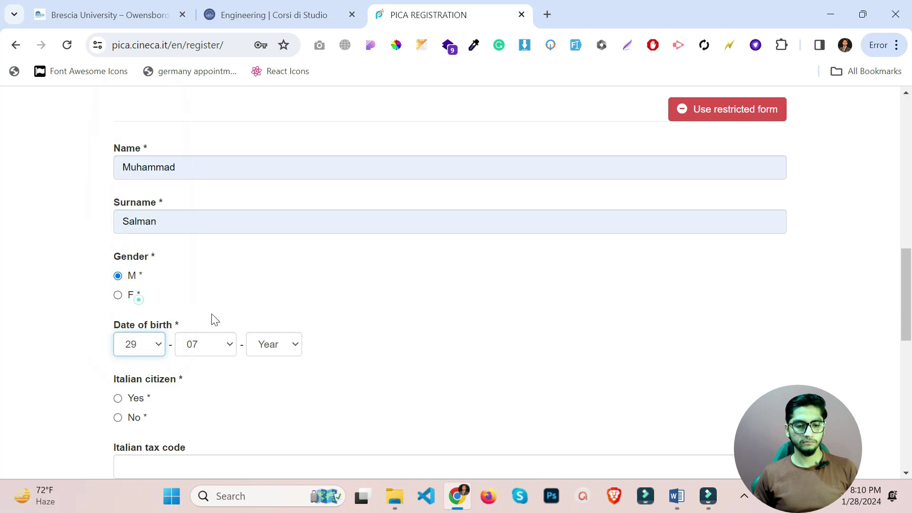
left_click(275, 338)
scroll(277, 318, "down", 15)
scroll(280, 299, "up", 15)
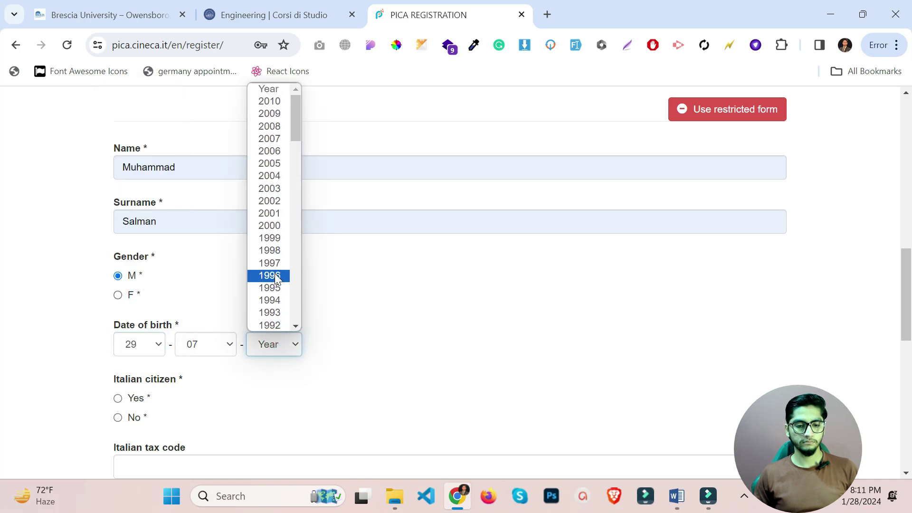
left_click(282, 252)
Declare that the applicant is not an Italian citizen.
scroll(281, 254, "down", 3)
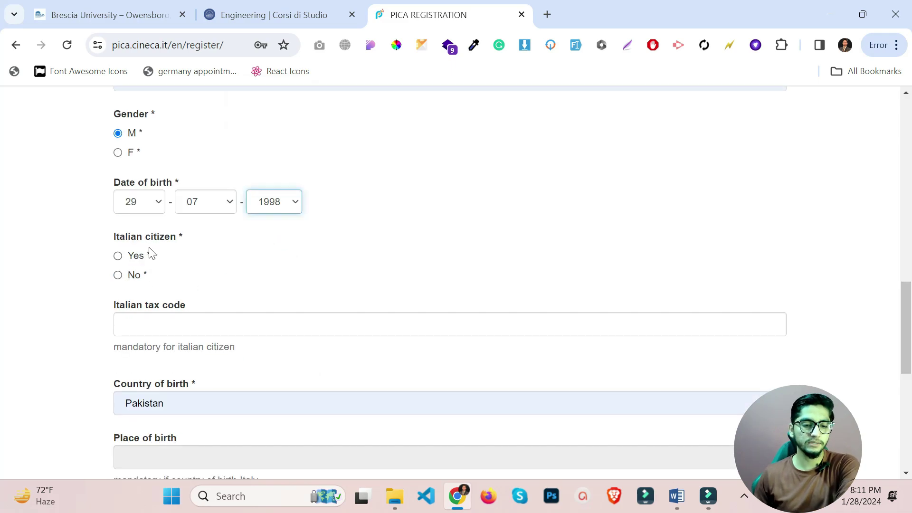
left_click(139, 275)
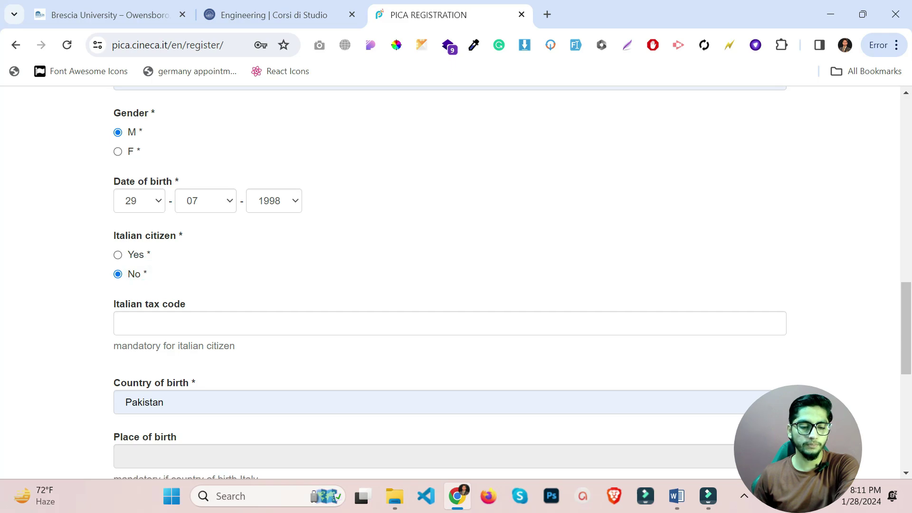
scroll(237, 332, "down", 3)
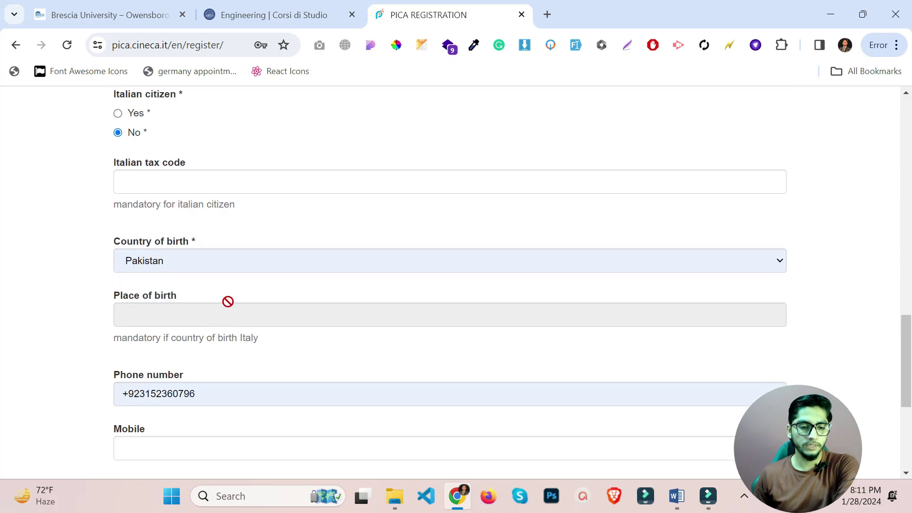
Check the country of birth selection, keeping Pakistan, and read when the place of birth is mandatory.
left_click(206, 261)
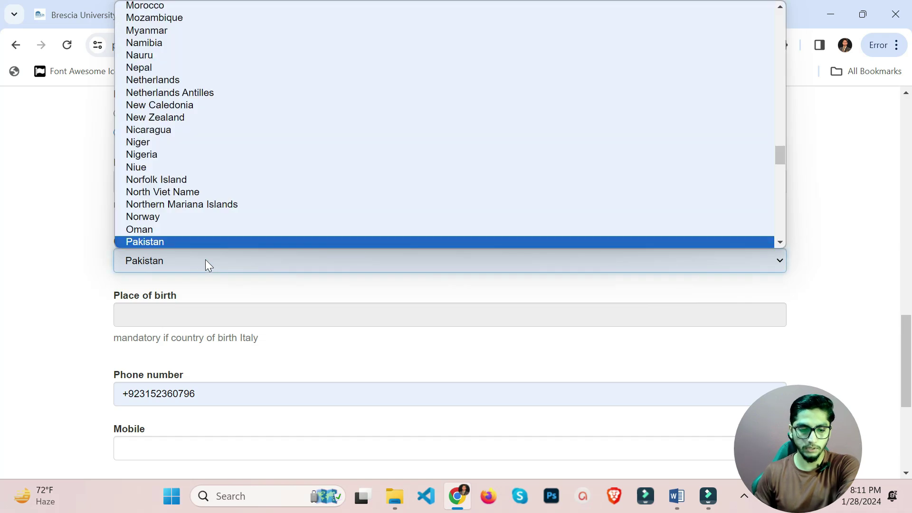
left_click(205, 262)
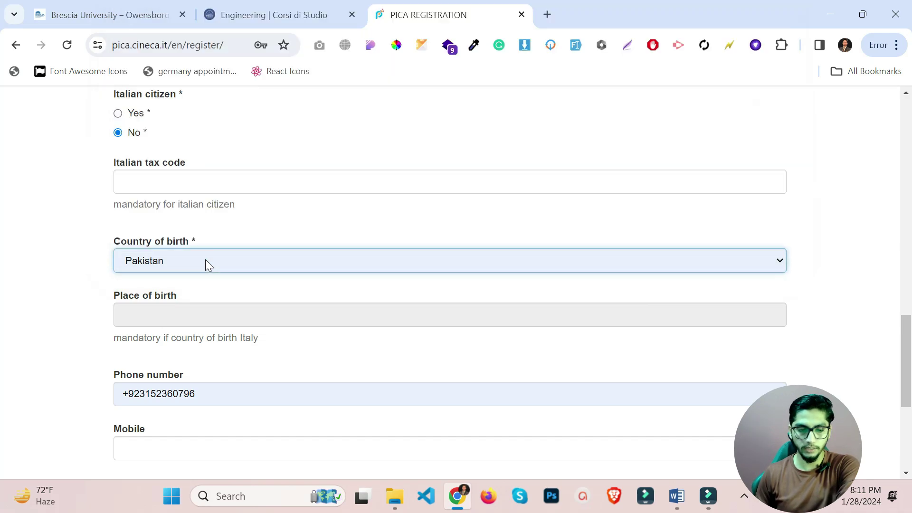
left_click_drag(112, 336, 240, 338)
scroll(240, 339, "down", 3)
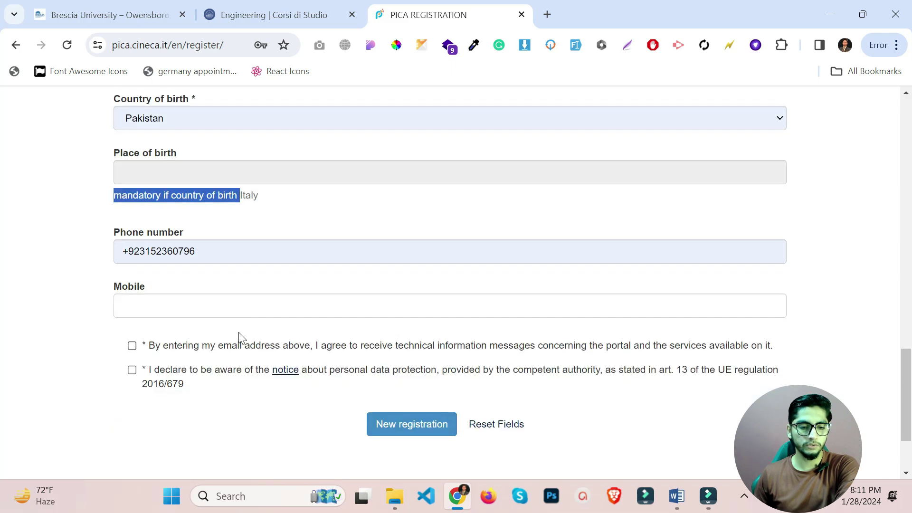
Accept the technical e-mail messages and personal data protection declarations, and submit the new registration.
left_click(132, 345)
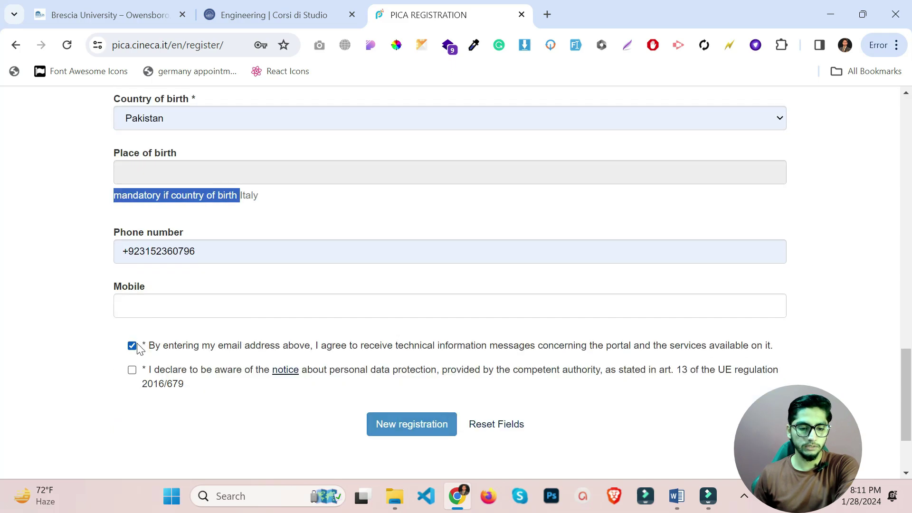
left_click(132, 370)
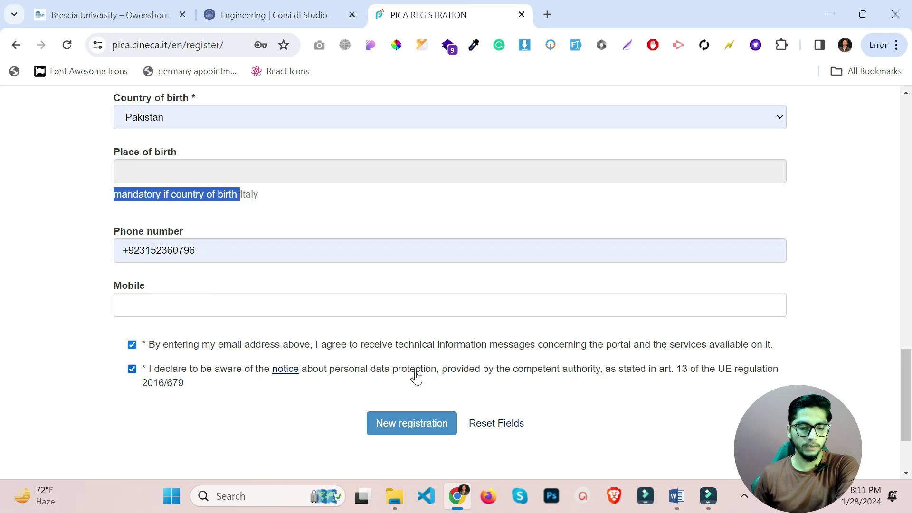
scroll(415, 377, "down", 2)
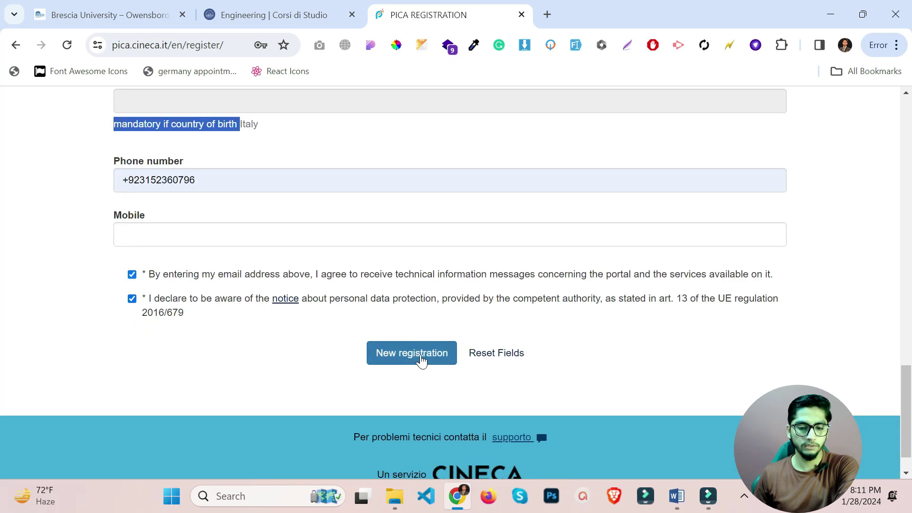
left_click(440, 352)
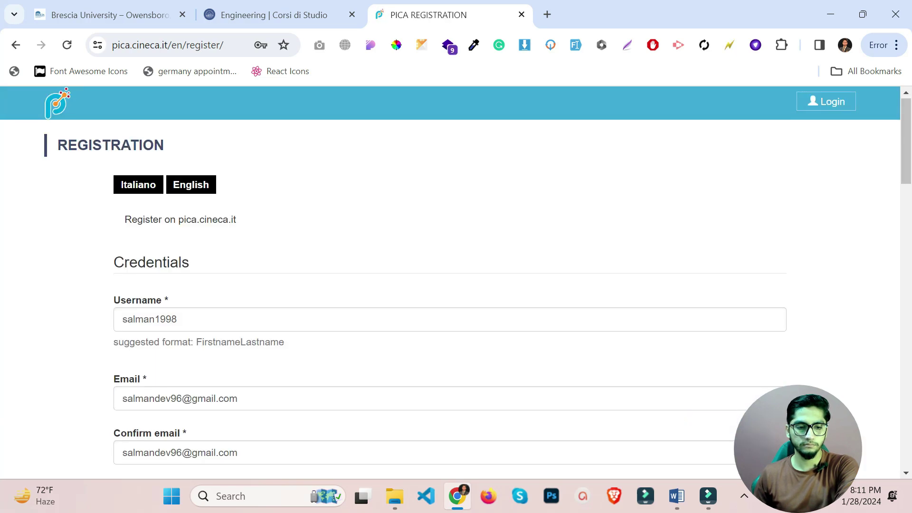
Review the phone number format in the registration form.
scroll(677, 414, "down", 10)
scroll(675, 416, "down", 10)
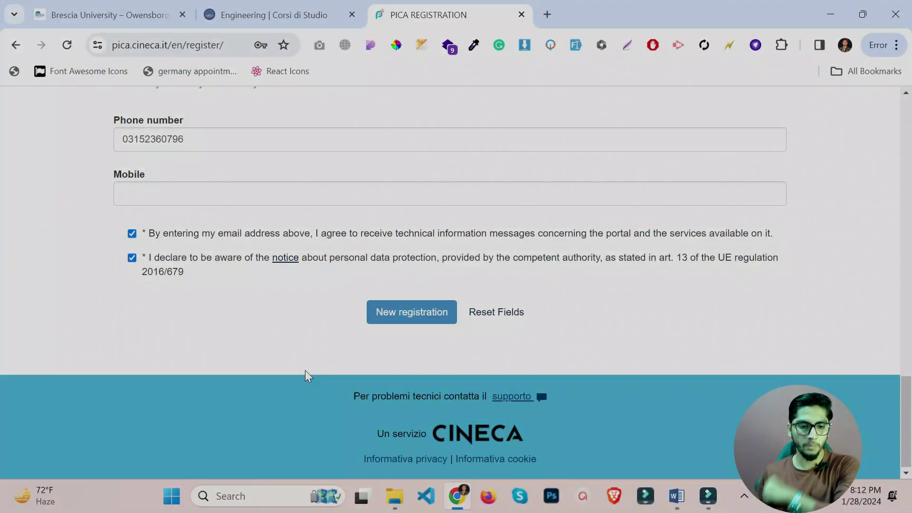
scroll(305, 369, "up", 3)
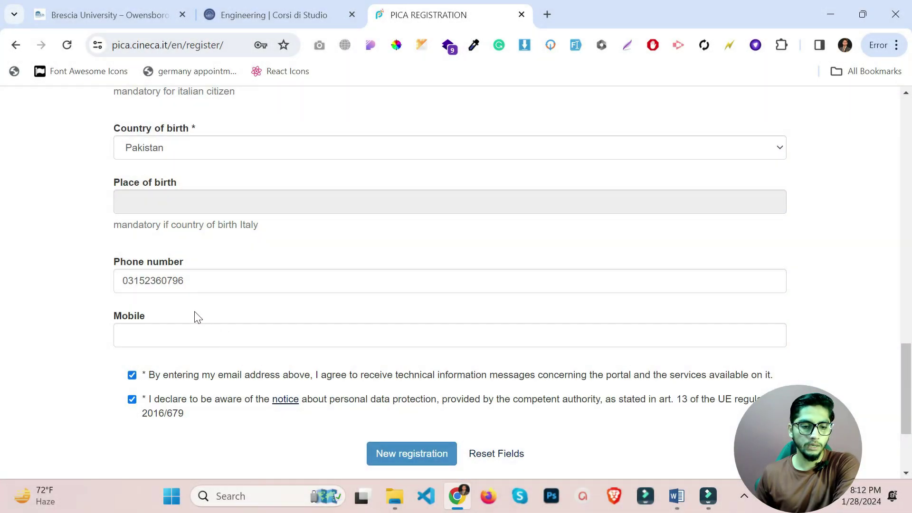
left_click_drag(200, 280, 106, 285)
left_click(83, 259)
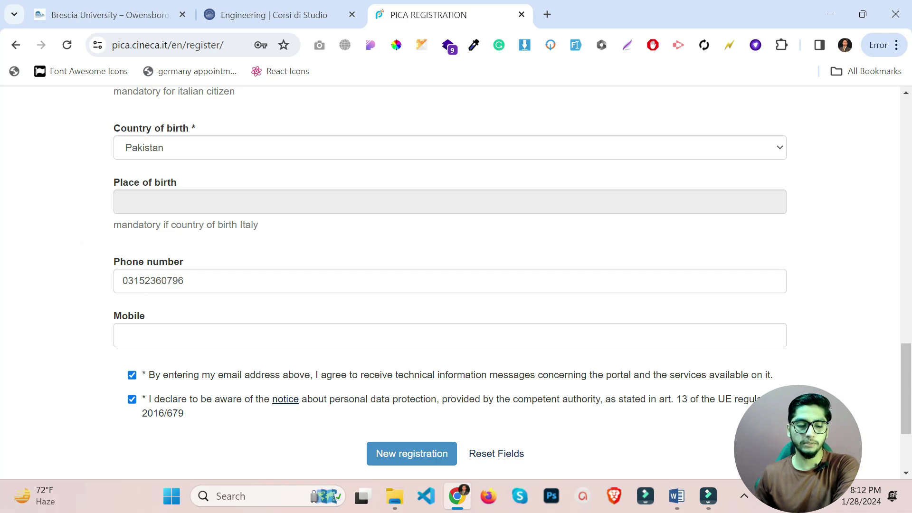
left_click_drag(211, 285, 112, 297)
left_click(94, 284)
scroll(158, 323, "down", 3)
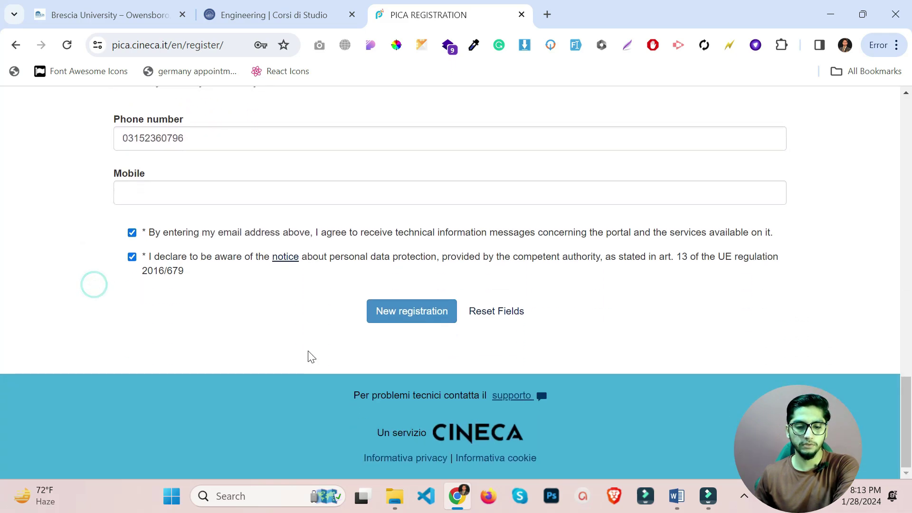
Submit the registration again and save the account's login credentials in the browser.
left_click(380, 311)
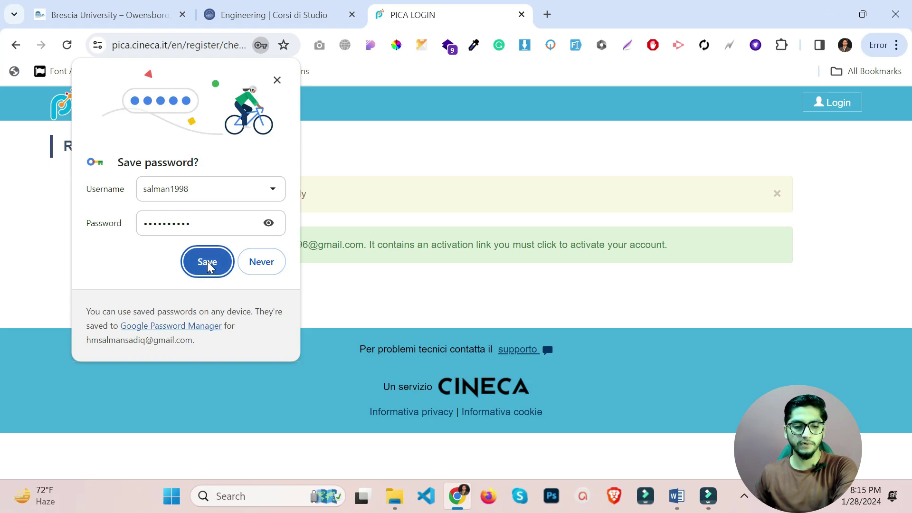
left_click(207, 261)
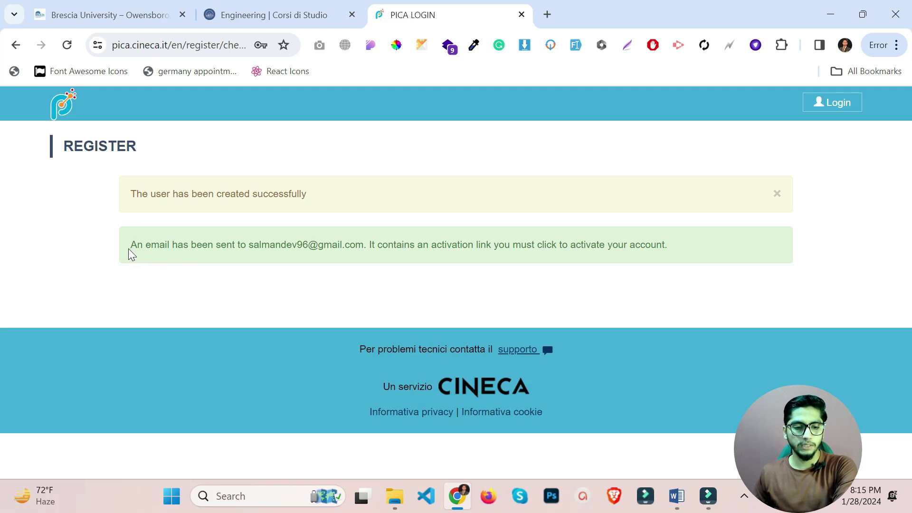
Read the activation notice, then activate the account through the registration confirmation link in the PICA e-mail in Gmail.
left_click_drag(262, 244, 409, 245)
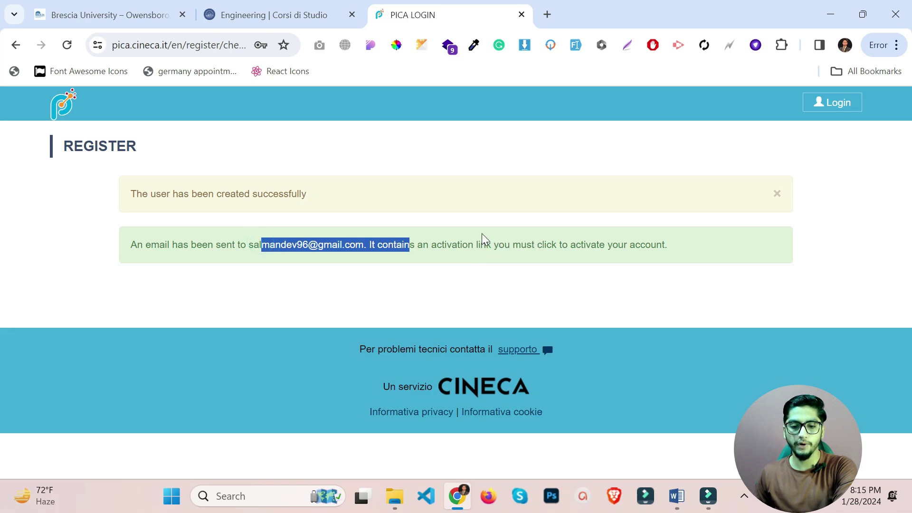
double_click(442, 245)
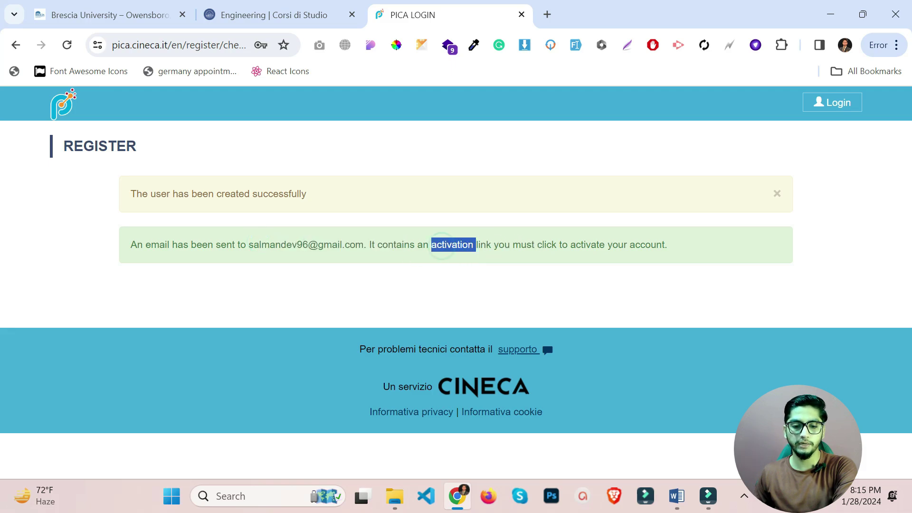
left_click(546, 18)
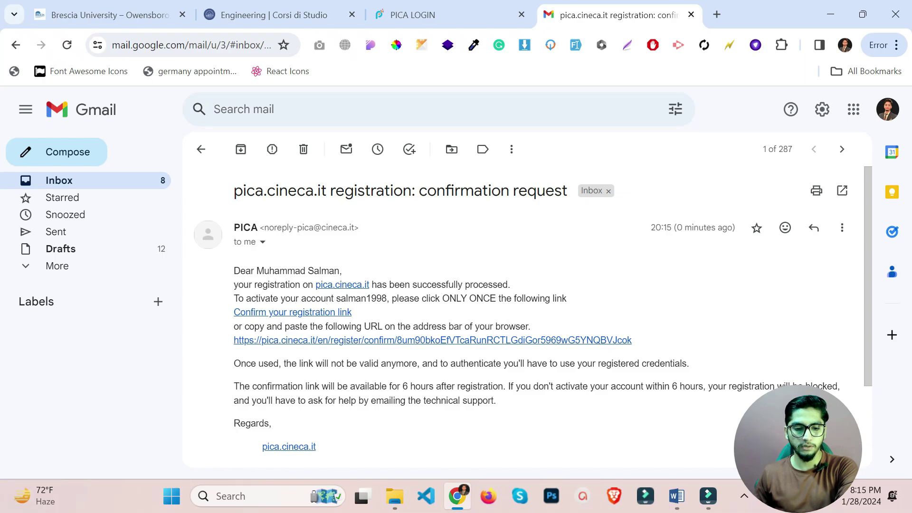
left_click_drag(250, 299, 346, 299)
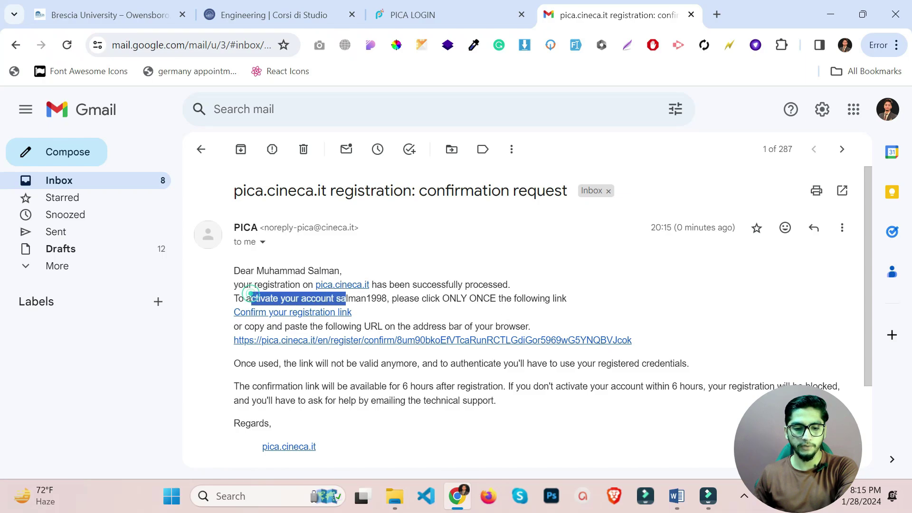
left_click(316, 314)
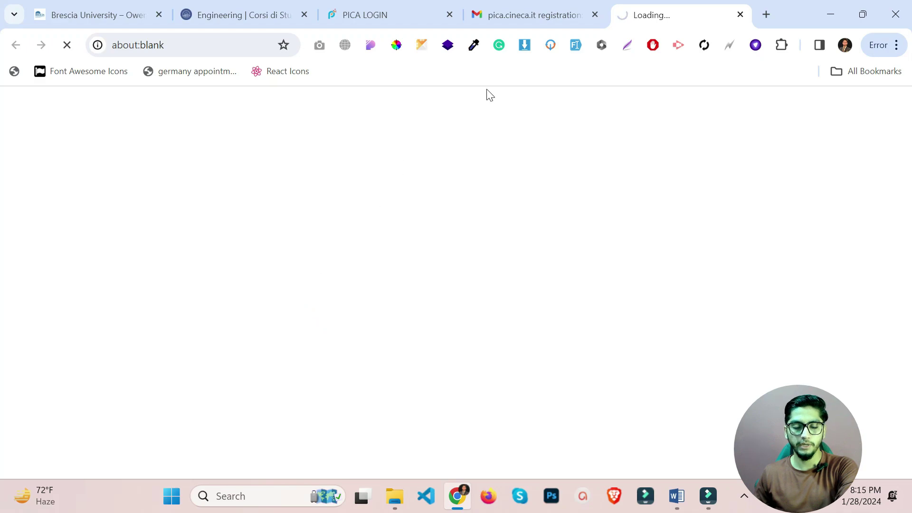
Reread the confirmation e-mail and examine the account activation notice on the PICA page.
left_click(537, 8)
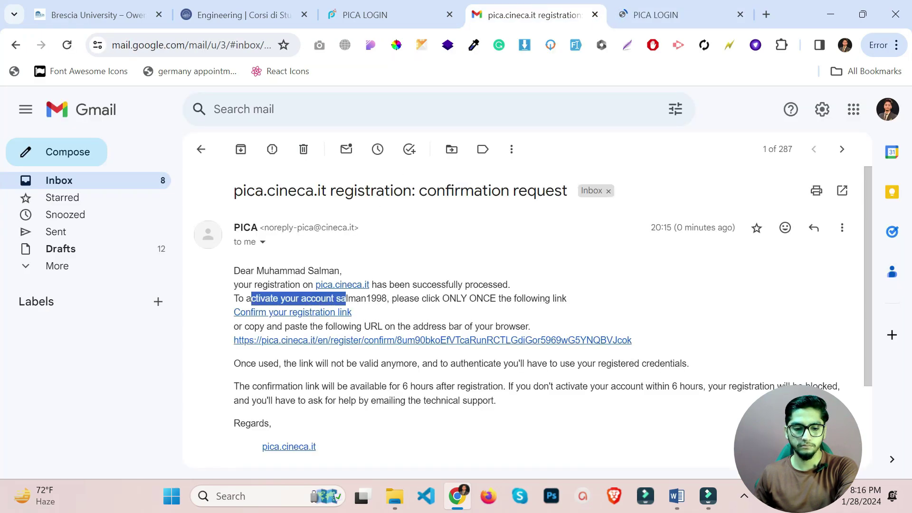
scroll(503, 144, "down", 2)
scroll(513, 142, "up", 2)
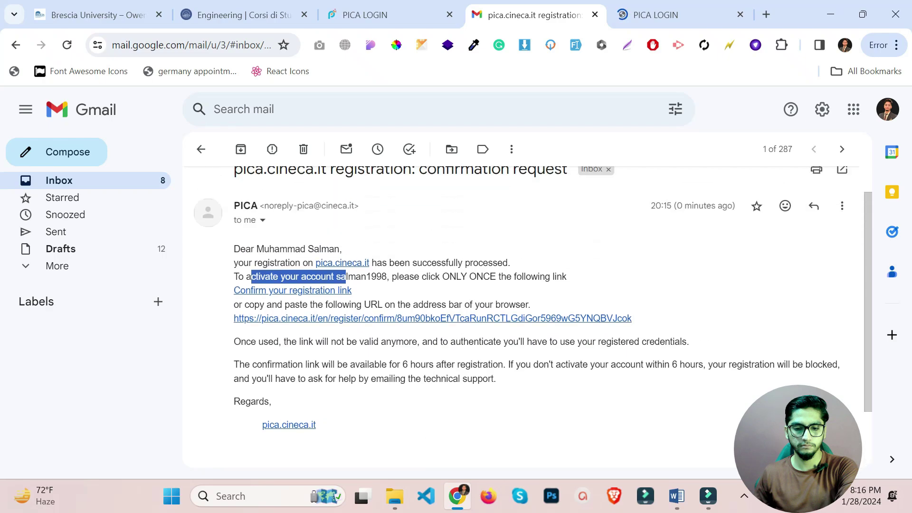
left_click(661, 10)
left_click_drag(479, 250, 200, 235)
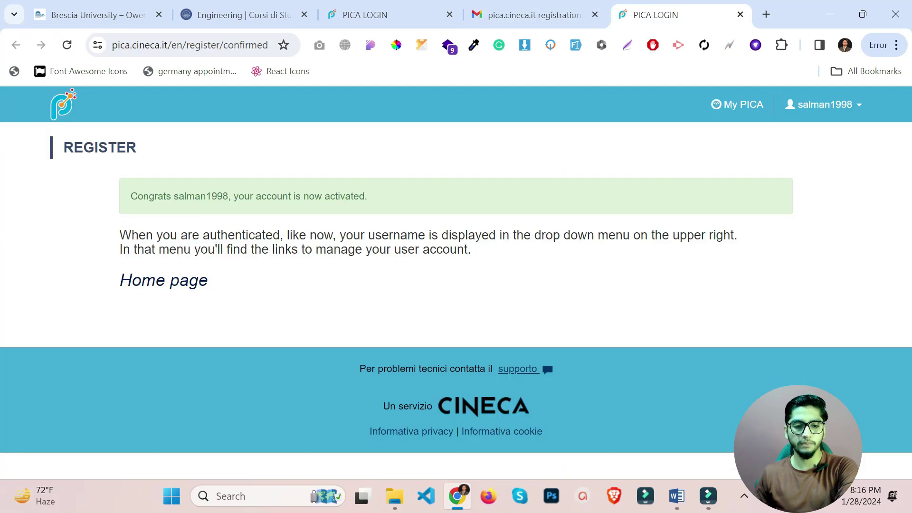
triple_click(232, 196)
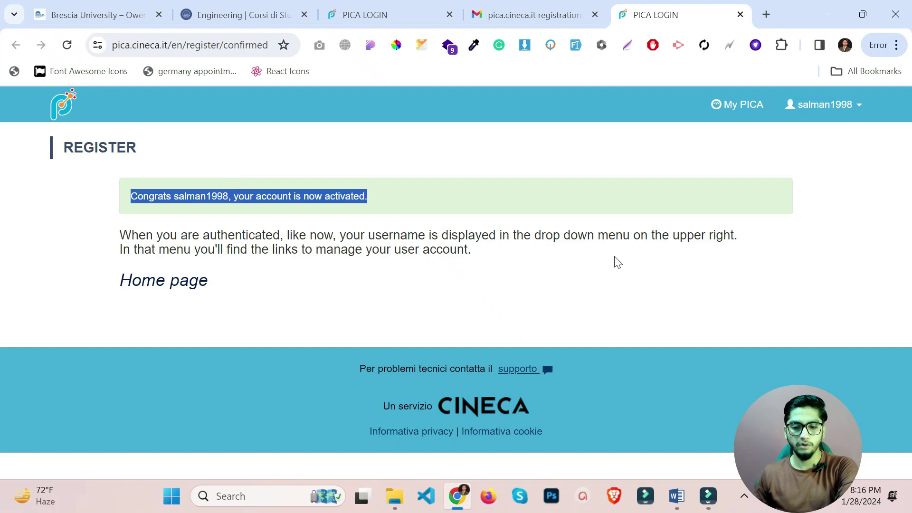
left_click_drag(523, 235, 694, 235)
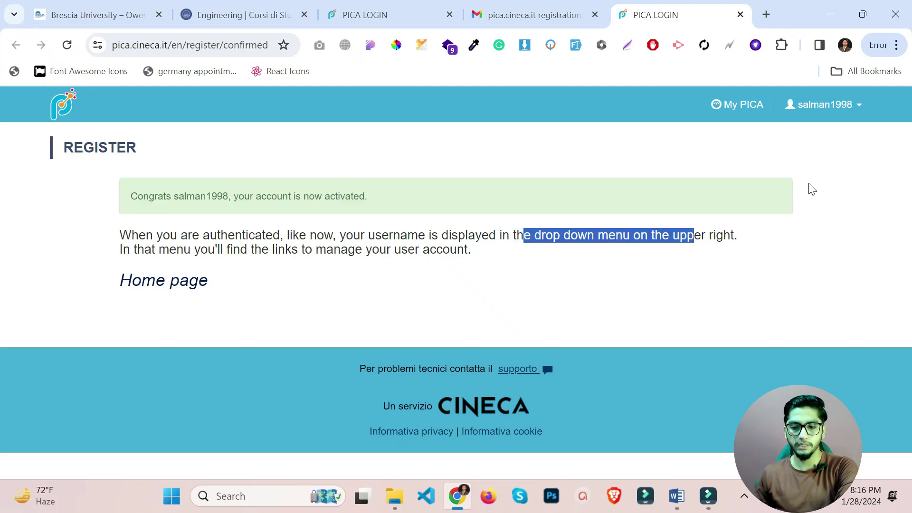
Look through the account options, open the My PICA dashboard and translate it into English.
left_click(860, 115)
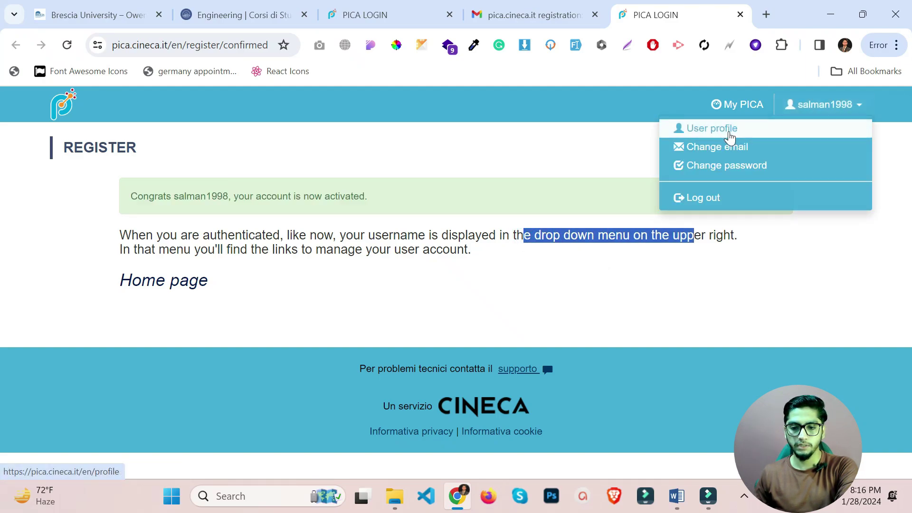
left_click(817, 240)
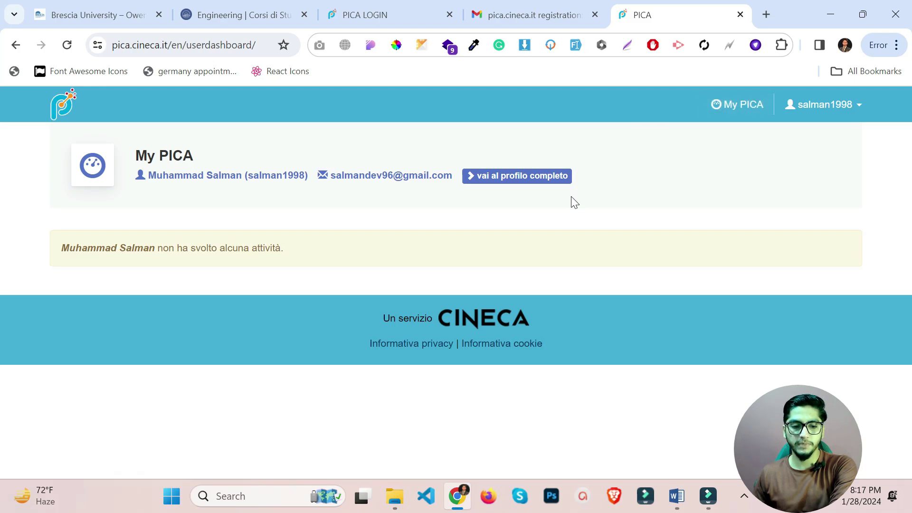
right_click(512, 221)
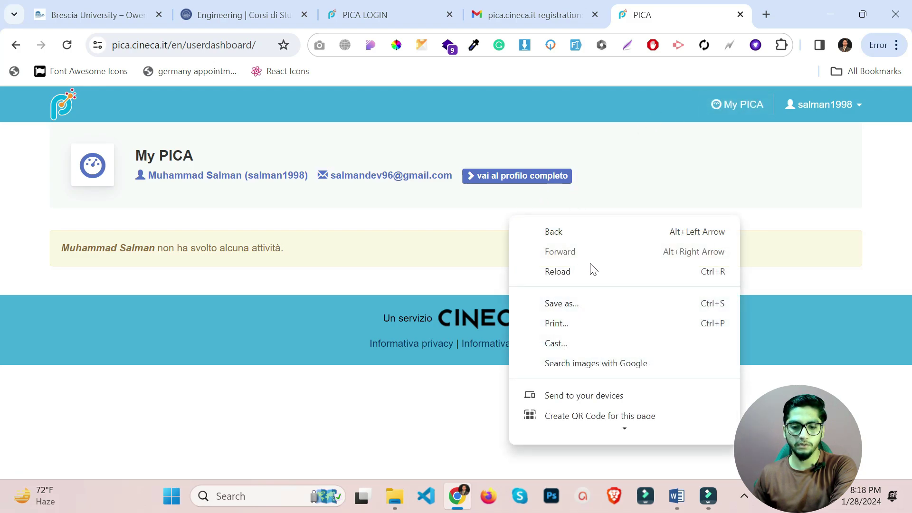
scroll(648, 340, "down", 3)
key("Escape")
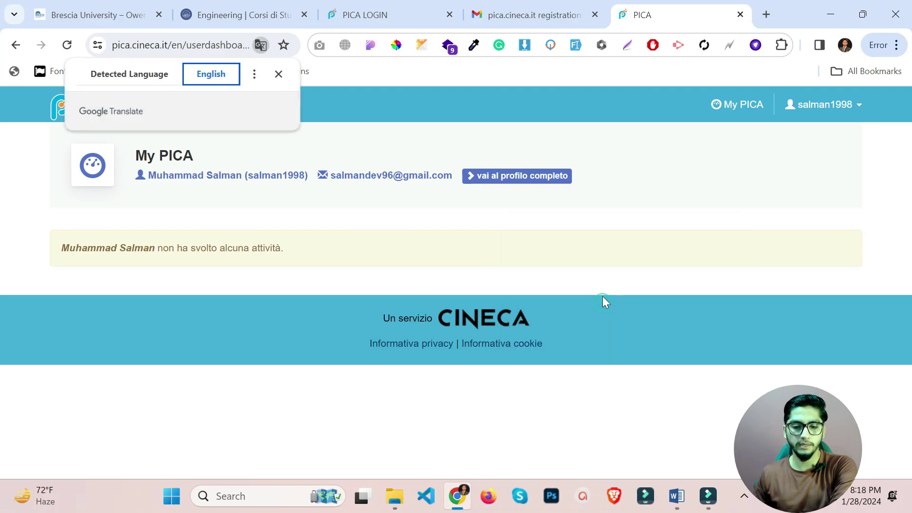
Open the complete user profile to review the registered details and go to the site home.
left_click(502, 179)
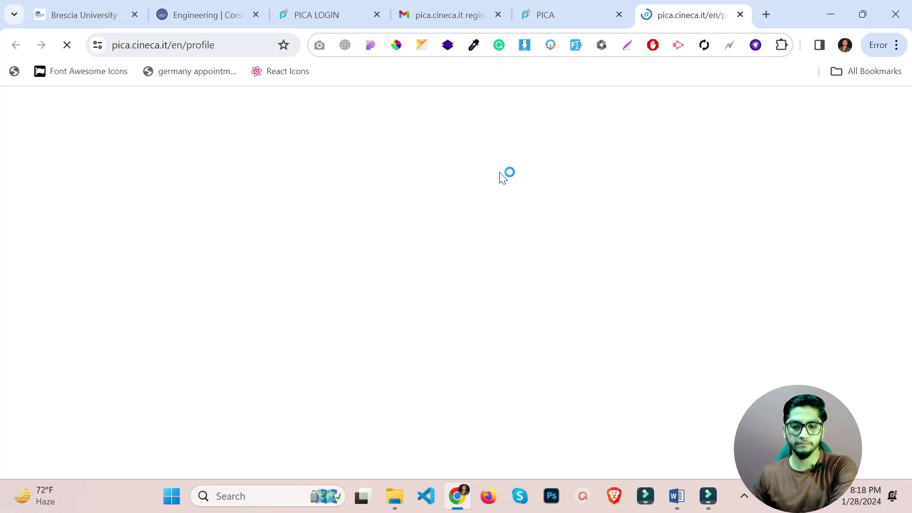
scroll(515, 192, "down", 2)
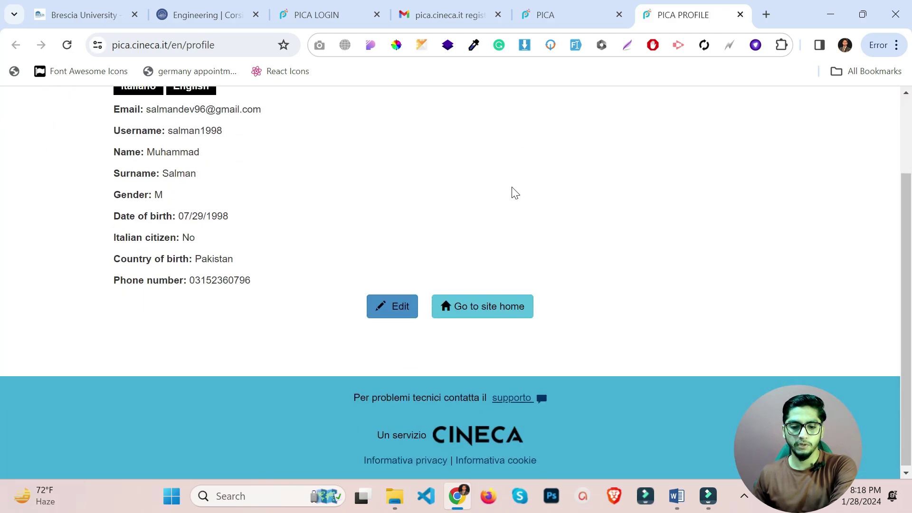
left_click(488, 315)
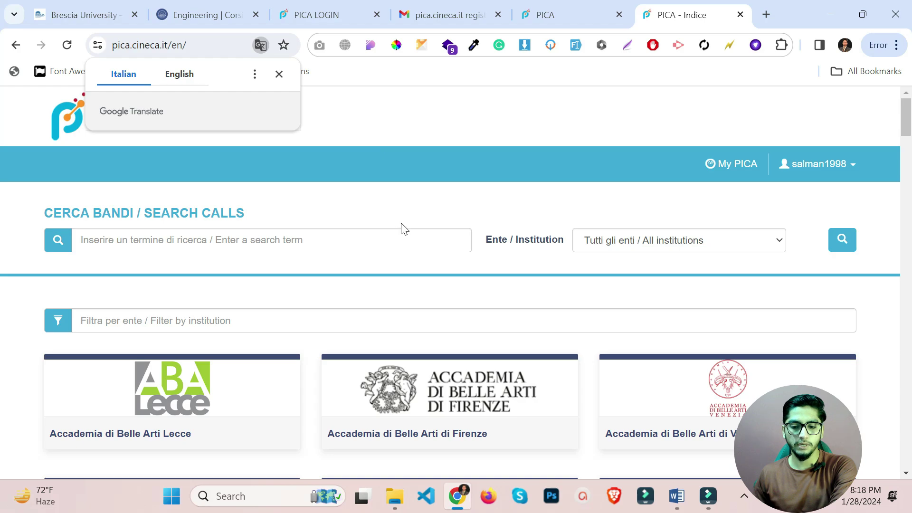
Find Università degli Studi di Brescia in the list of institutions and open its page of calls.
scroll(407, 226, "down", 5)
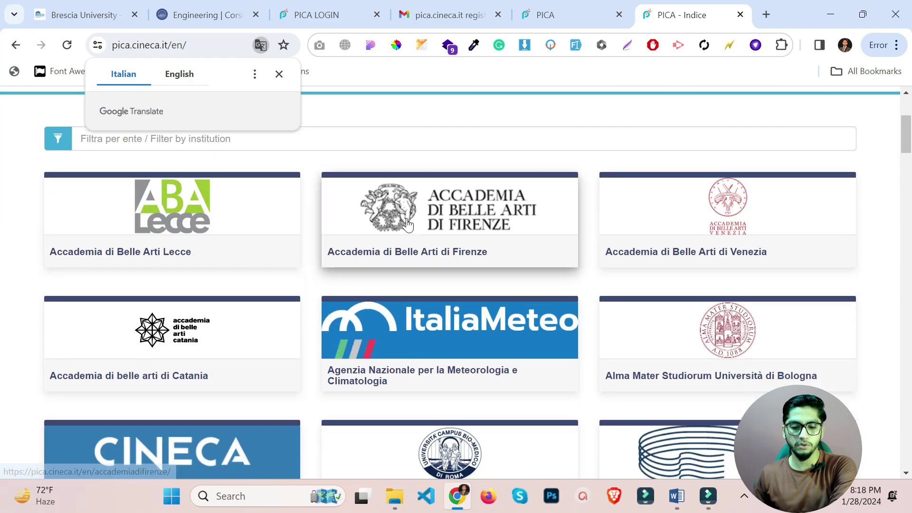
scroll(408, 225, "down", 9)
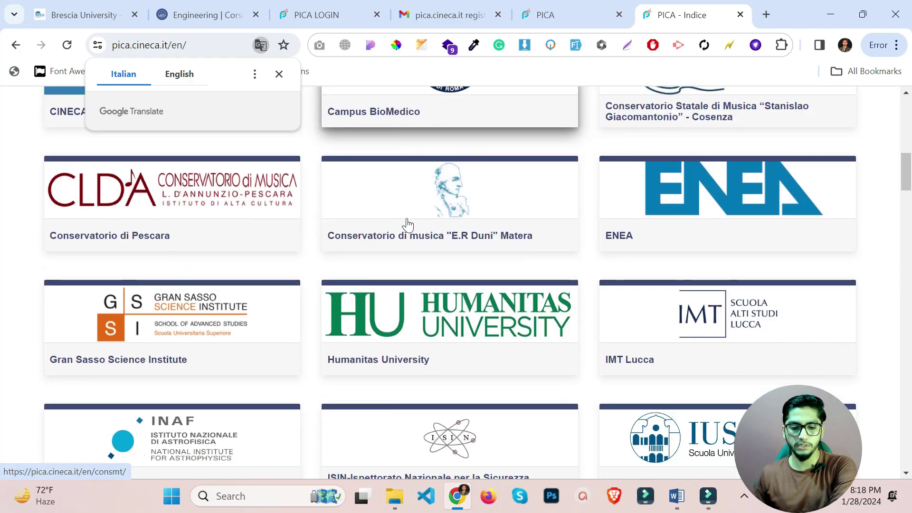
scroll(407, 224, "down", 7)
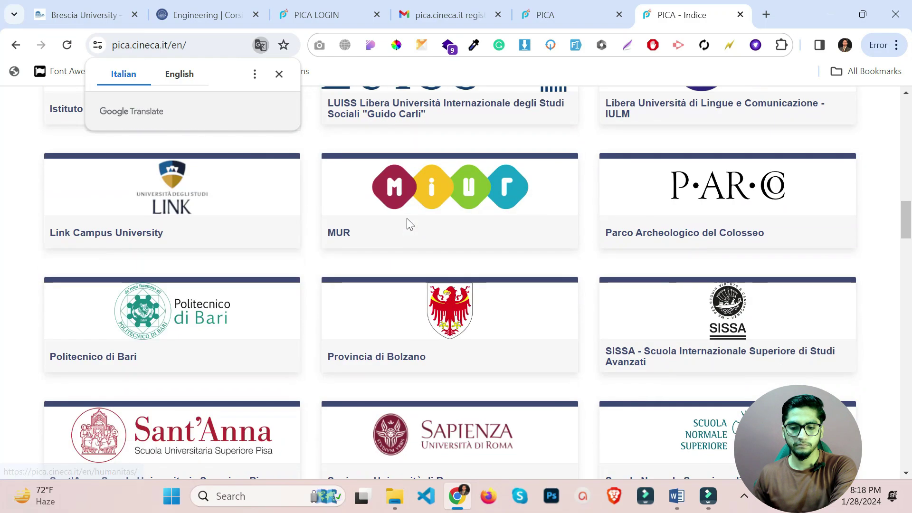
scroll(407, 224, "down", 3)
scroll(407, 224, "down", 5)
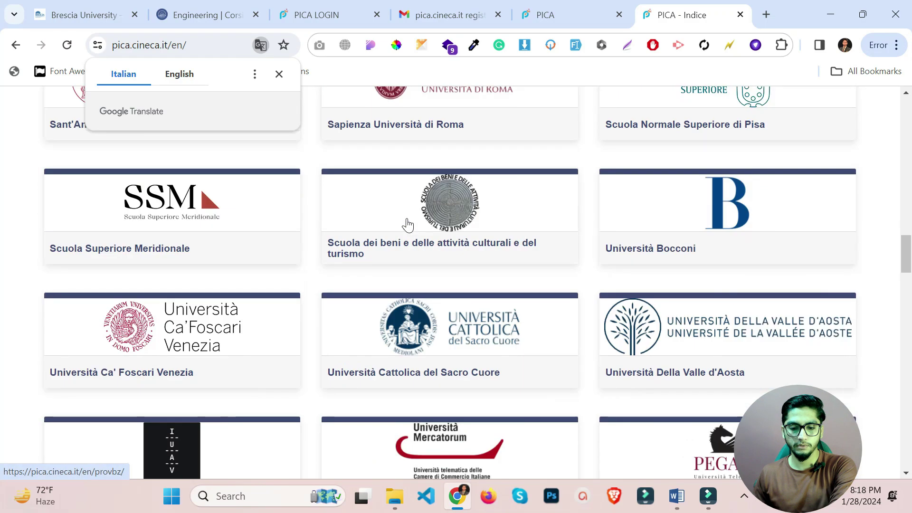
scroll(408, 224, "down", 11)
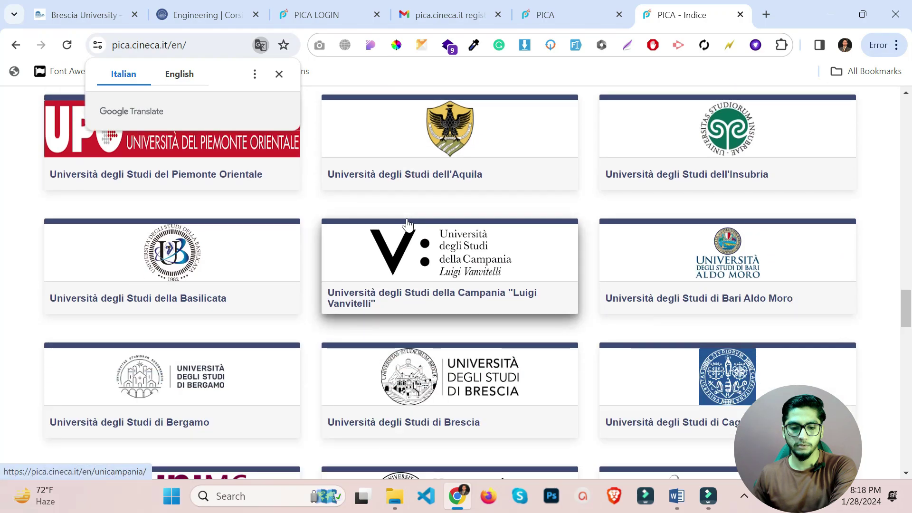
scroll(407, 224, "down", 1)
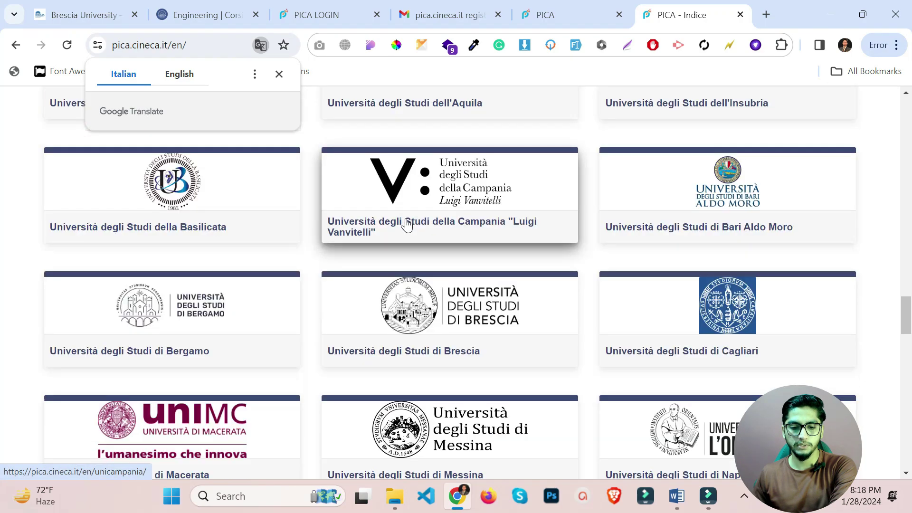
left_click(427, 306)
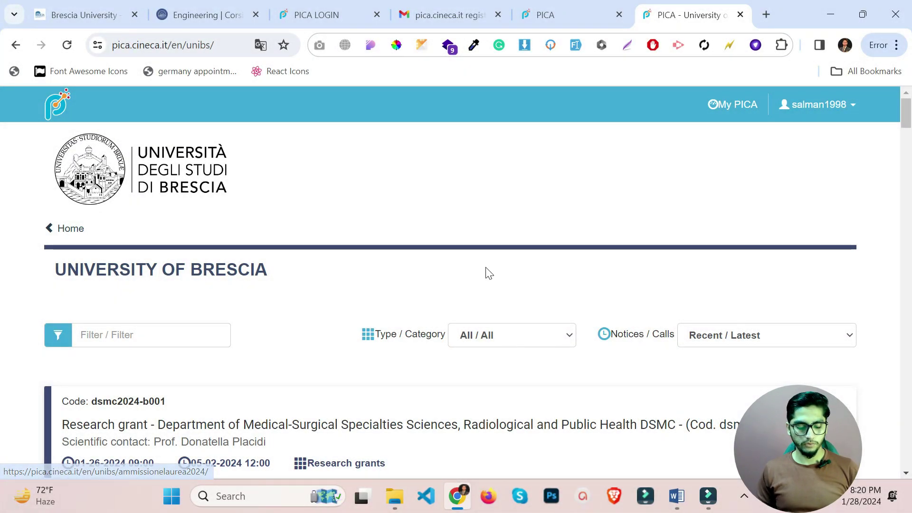
Search the page for "scho" and open the 2024/2025 call for non-EU candidates covering master's admission and STAR and LMINT scholarships.
left_click(485, 267)
key("ctrl+f")
key("Return")
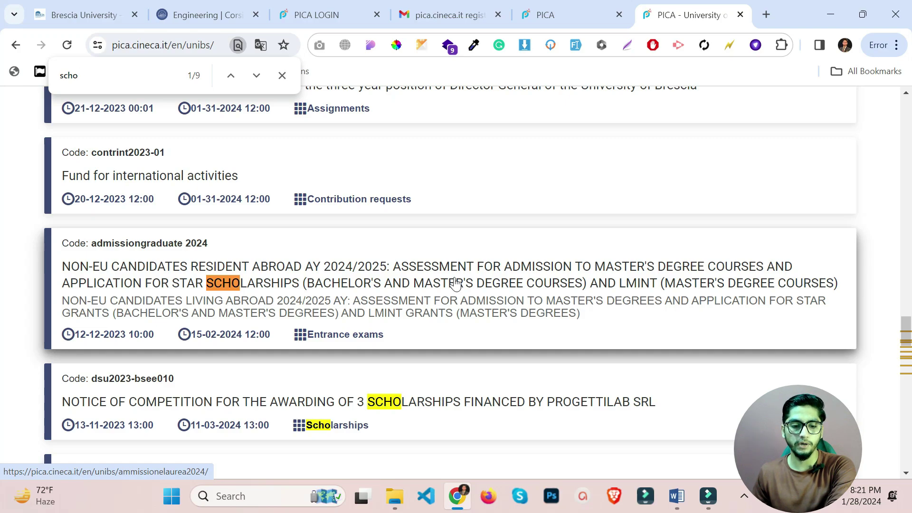
left_click(291, 280)
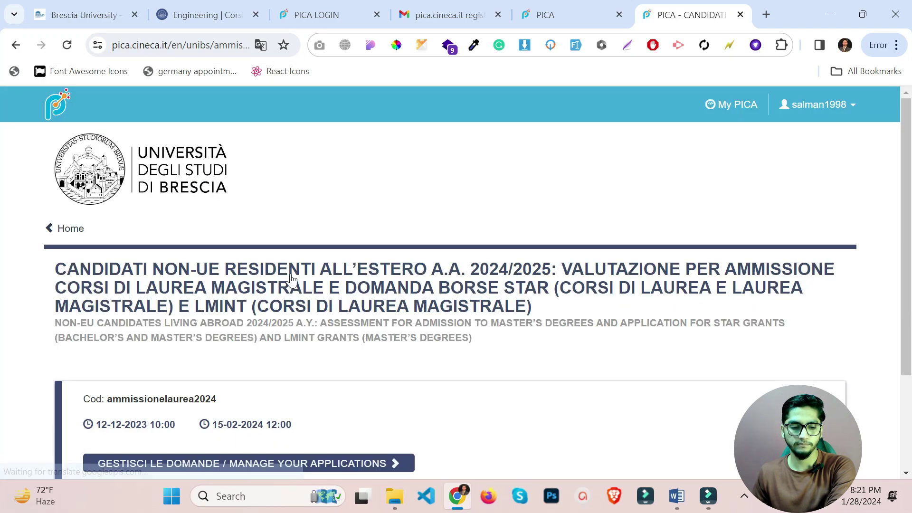
Open the application management page of the non-EU candidates call and start a new submission.
scroll(292, 280, "down", 1)
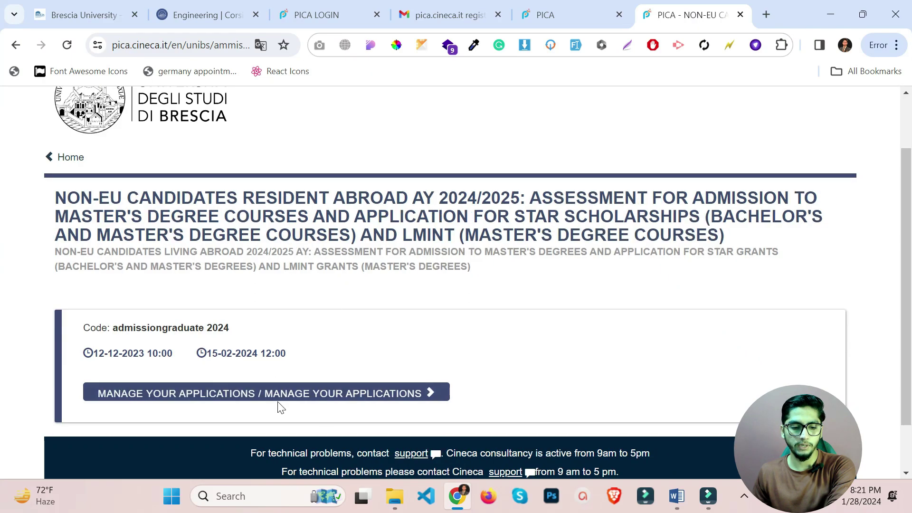
left_click(229, 395)
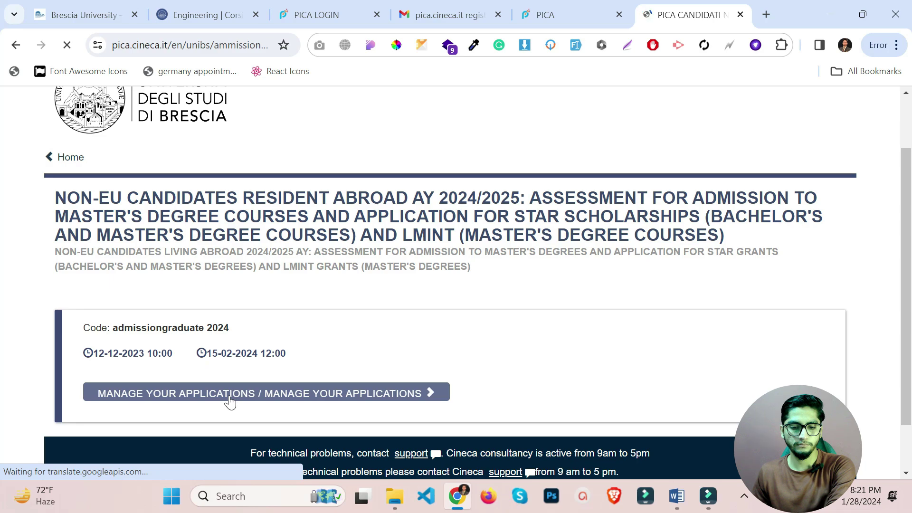
scroll(228, 397, "down", 2)
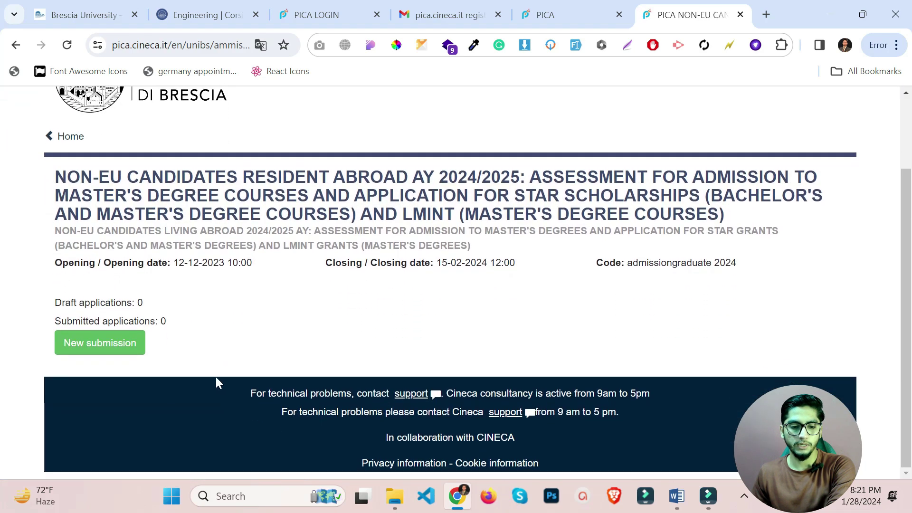
left_click(97, 349)
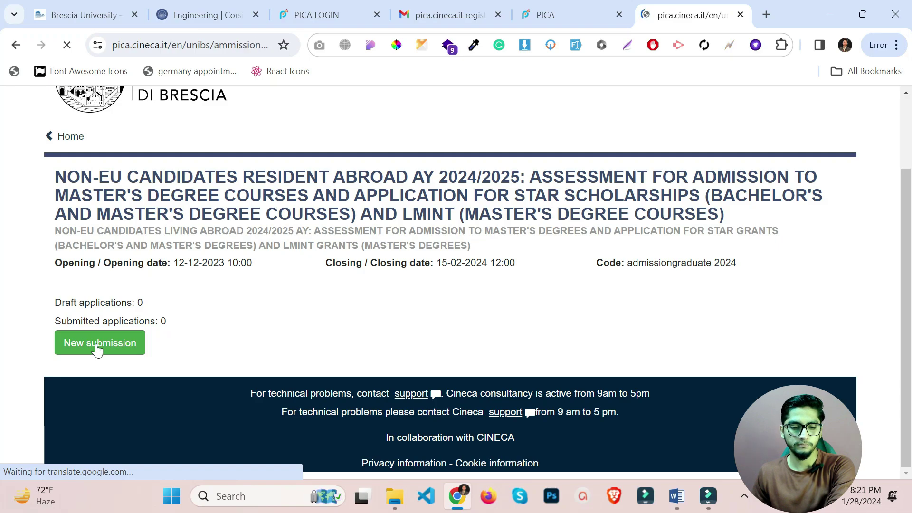
Open the Application Id section of the new submission and set the nationality to Pakistan.
scroll(97, 349, "down", 3)
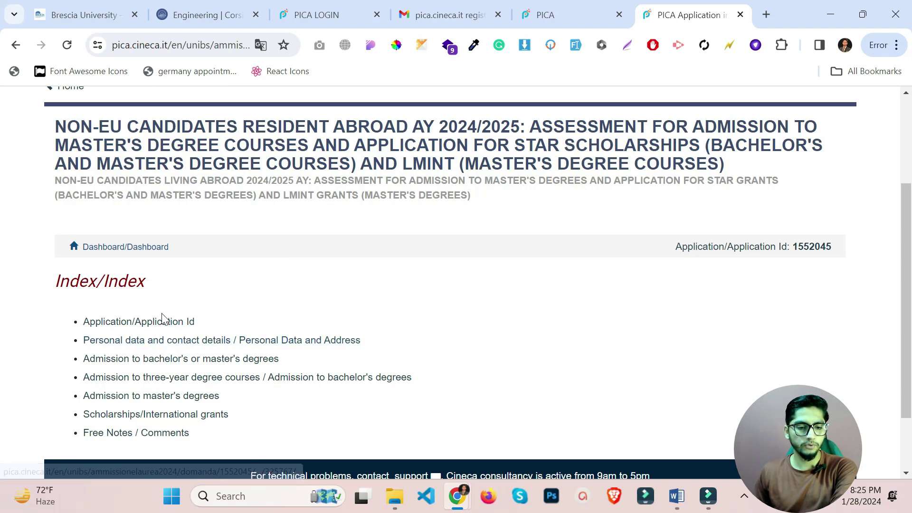
left_click(163, 328)
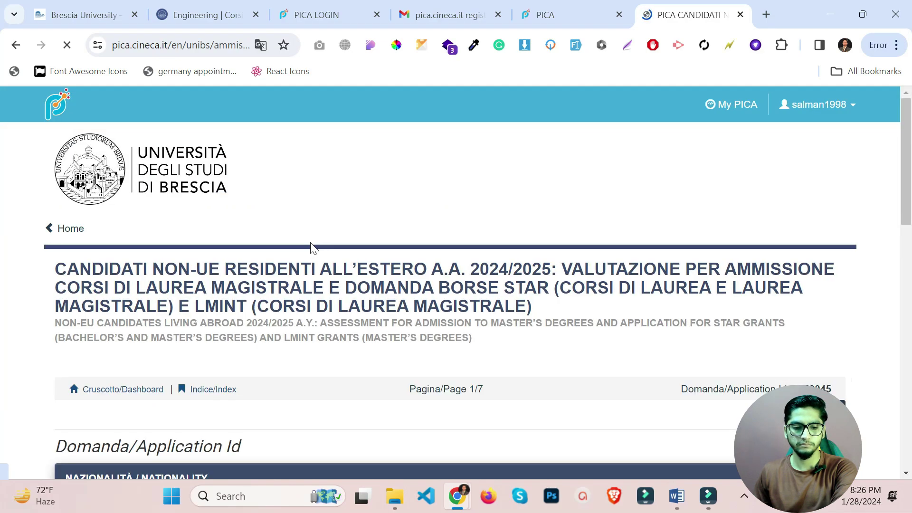
scroll(312, 248, "down", 3)
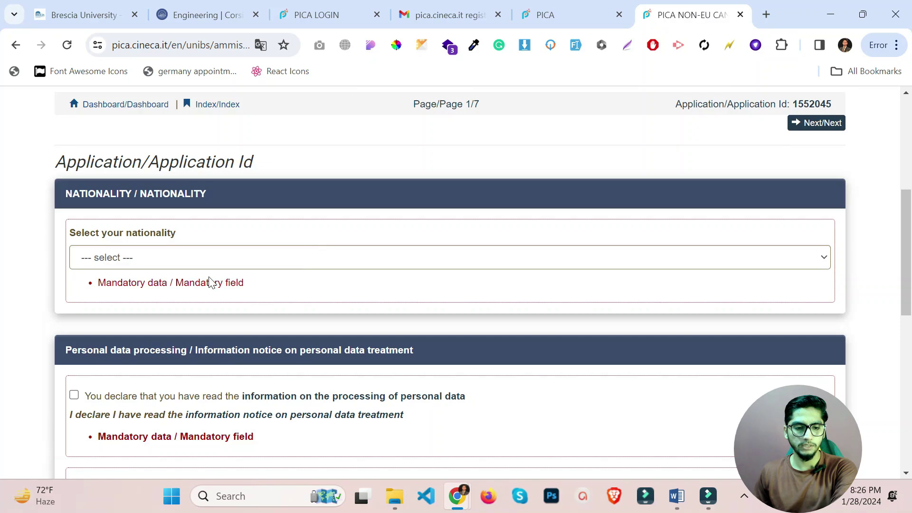
left_click(99, 265)
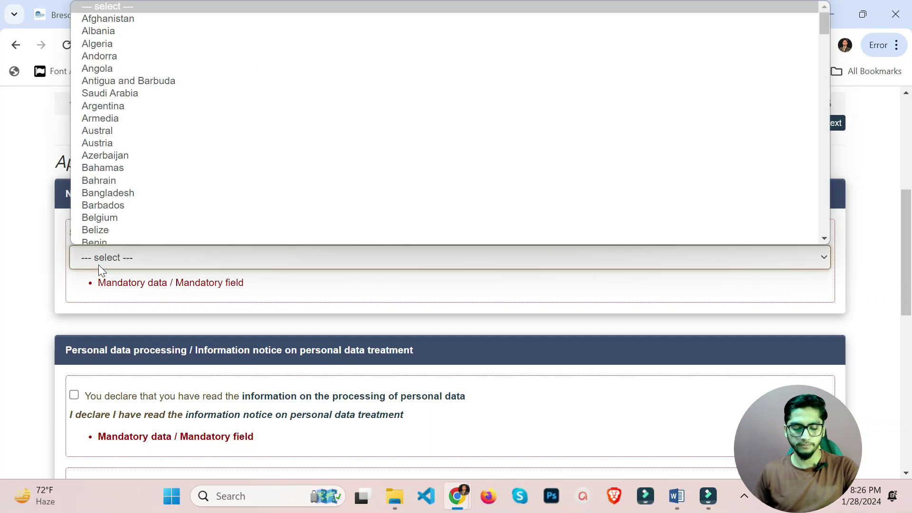
key("p")
key("Return")
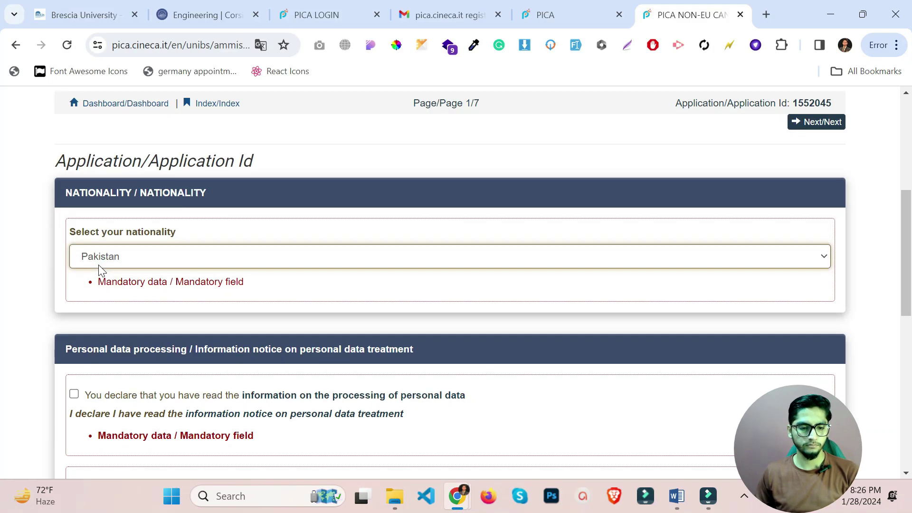
Accept both personal data processing statements and the liability declaration, then save and proceed to the next page.
scroll(98, 264, "down", 2)
left_click(76, 324)
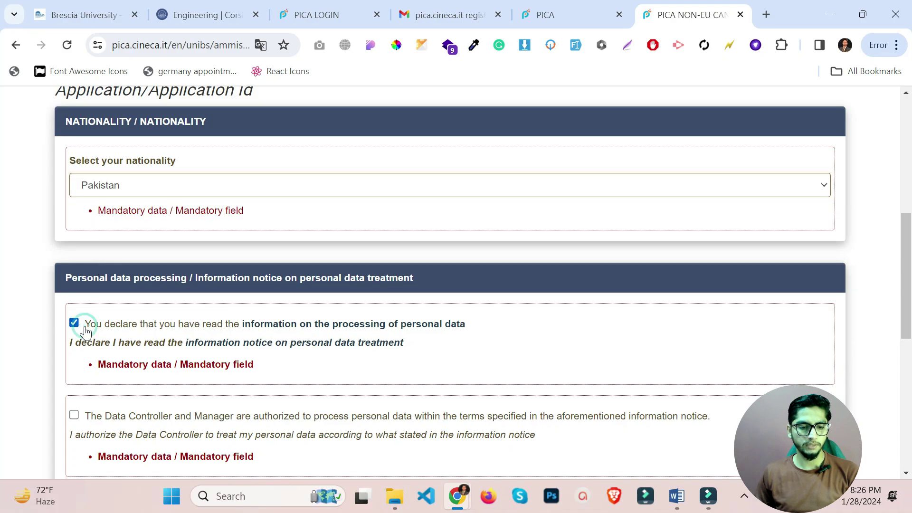
scroll(84, 326, "down", 2)
left_click(132, 346)
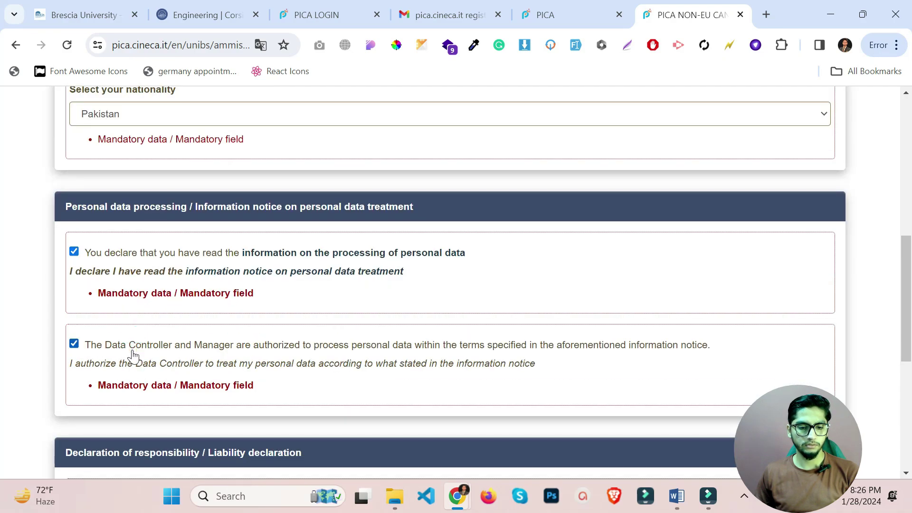
scroll(133, 347, "down", 4)
left_click(137, 304)
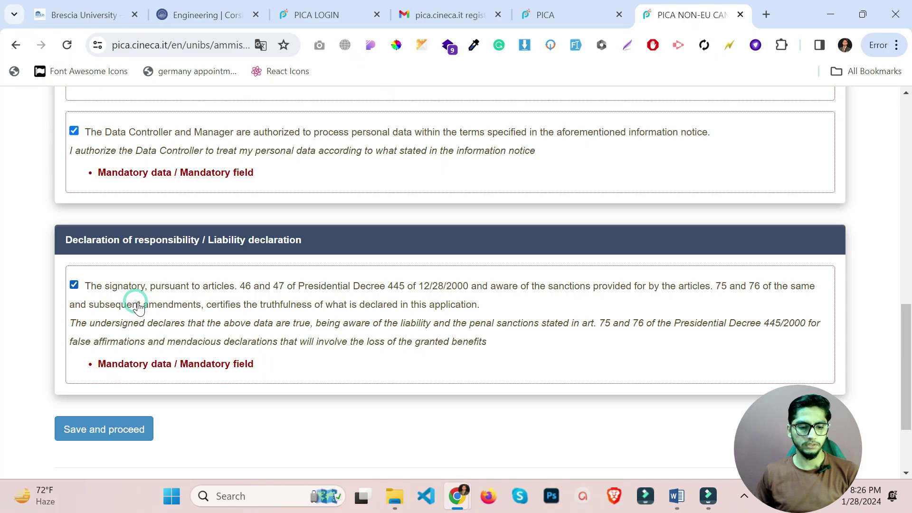
scroll(137, 305, "down", 3)
left_click(105, 327)
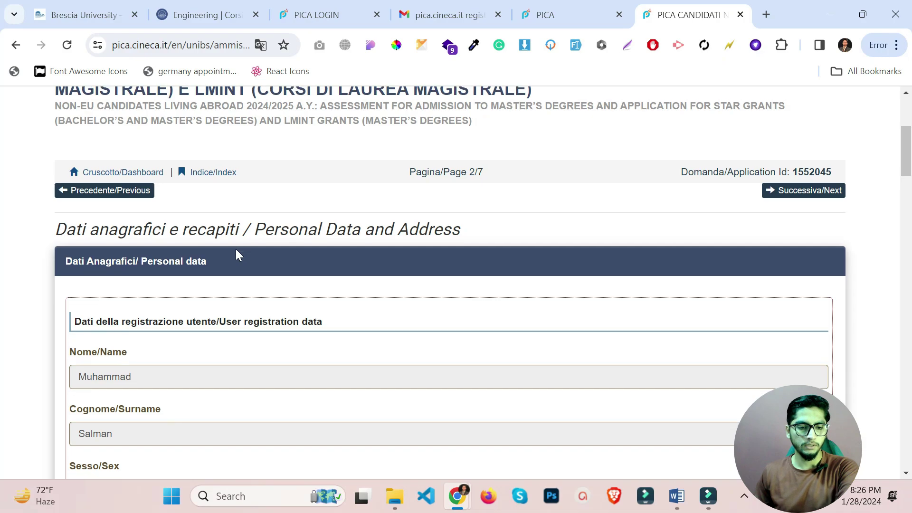
Review the prefilled registration data on the Personal Data and Address page and translate the page into English.
scroll(236, 250, "down", 3)
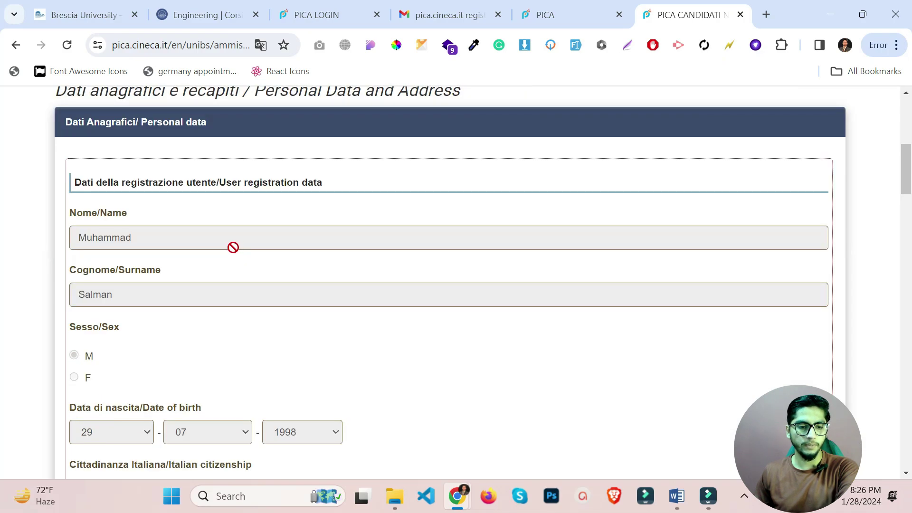
scroll(85, 273, "up", 4)
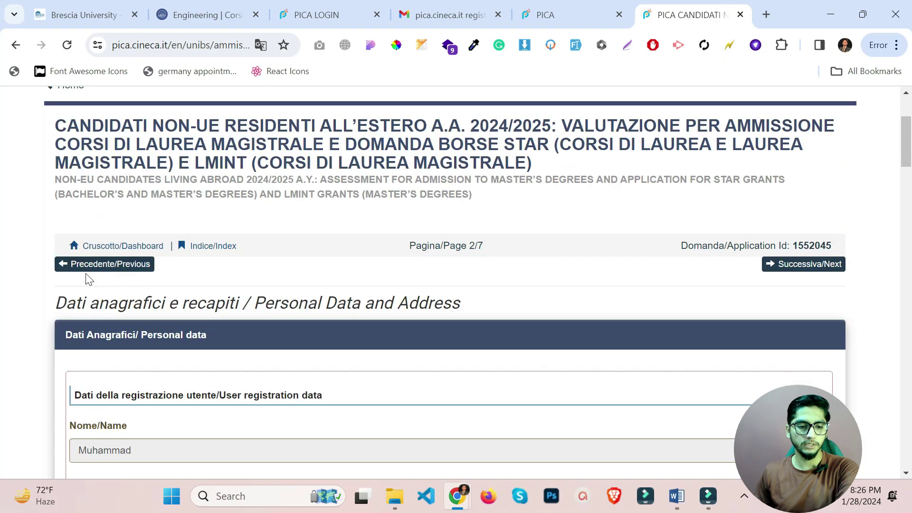
scroll(85, 273, "down", 10)
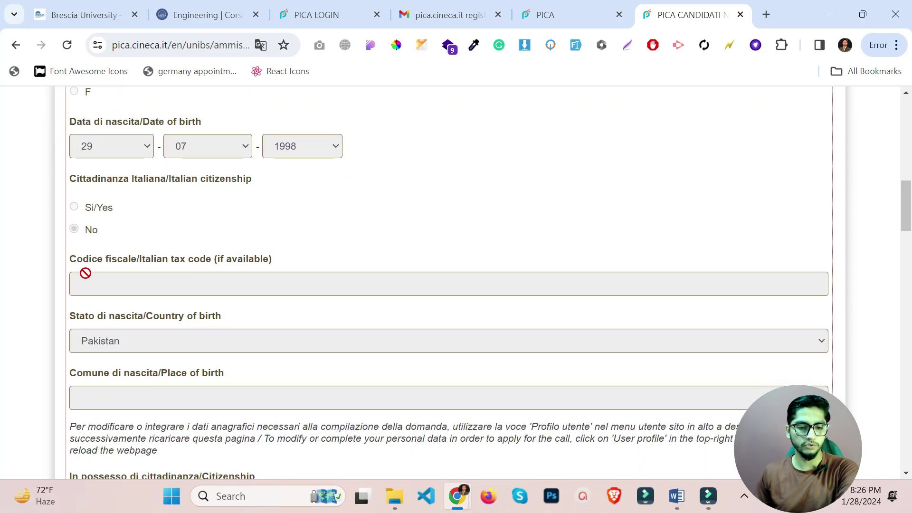
scroll(85, 272, "down", 4)
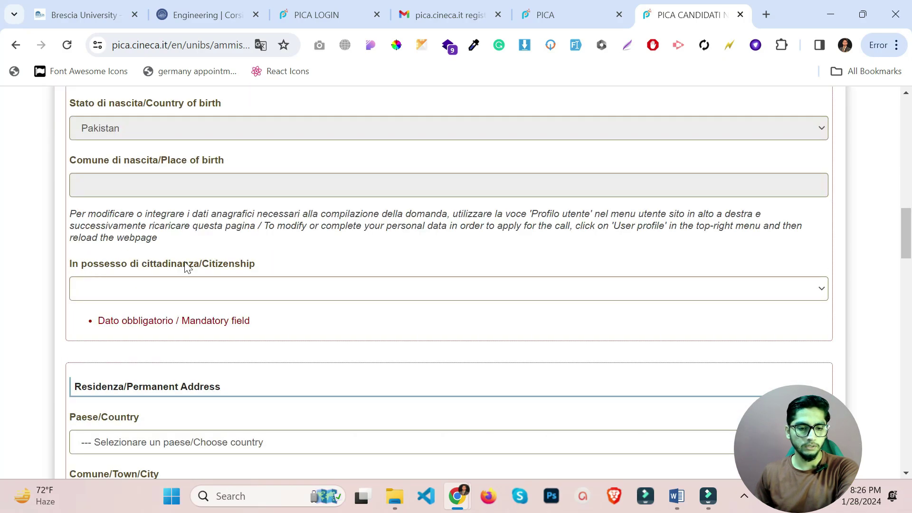
right_click(203, 259)
scroll(238, 197, "down", 2)
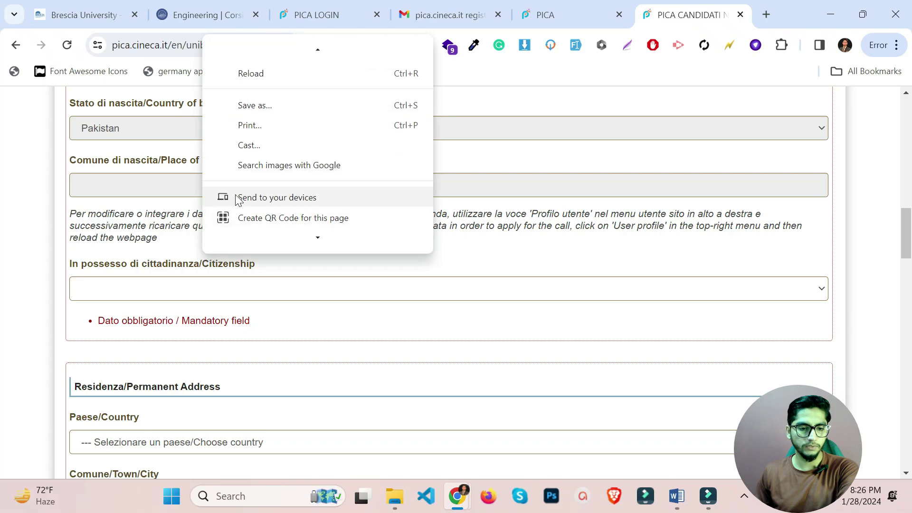
scroll(255, 180, "down", 3)
mouse_move(255, 179)
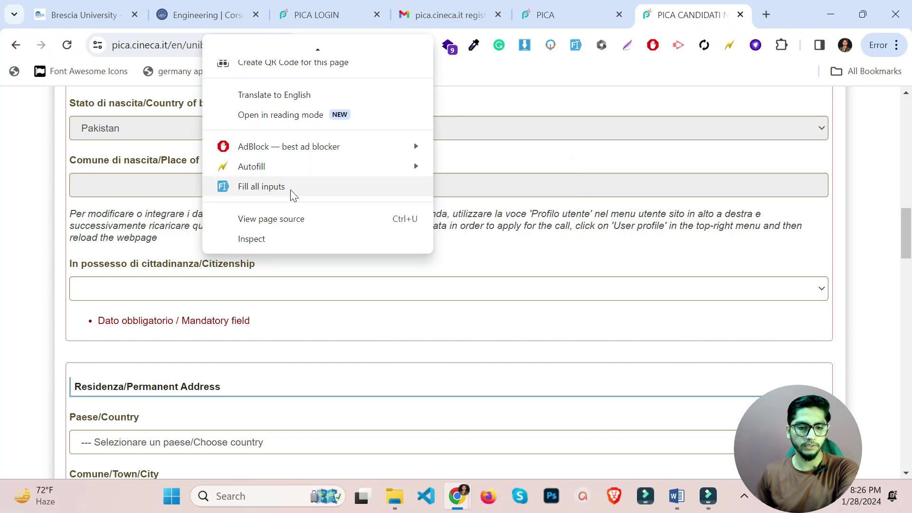
left_click(316, 101)
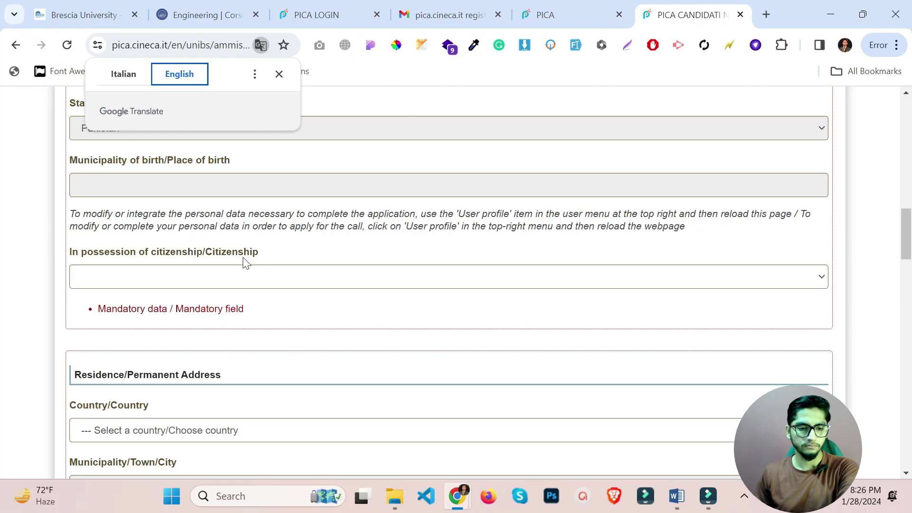
Set both the citizenship and the permanent address country to PAKISTAN.
left_click(139, 286)
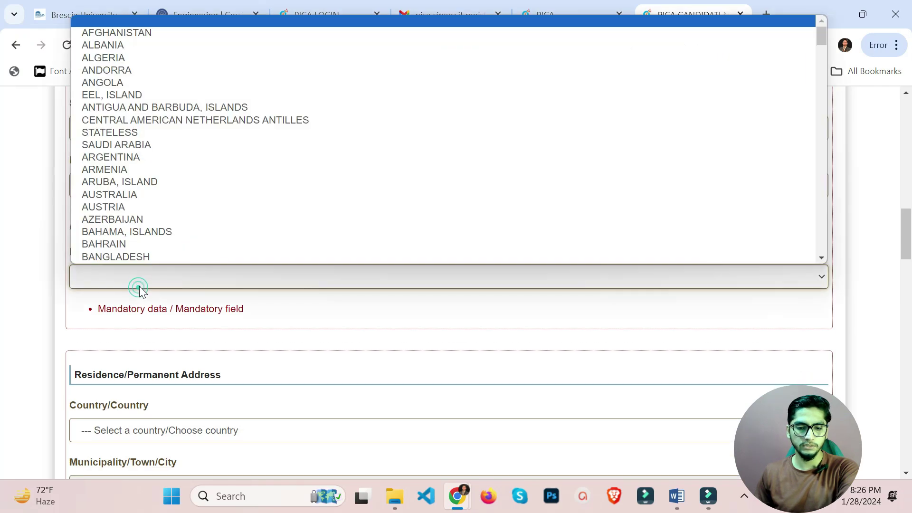
key("p")
key("Return")
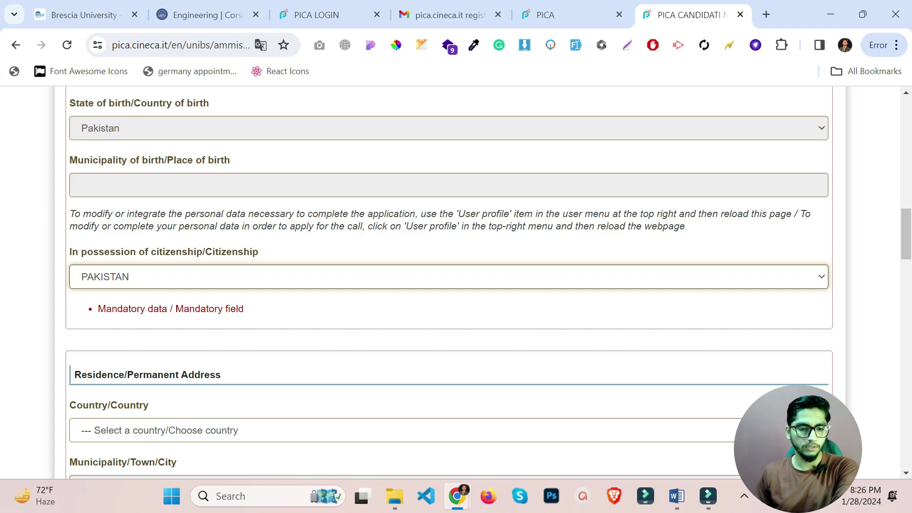
scroll(155, 309, "down", 3)
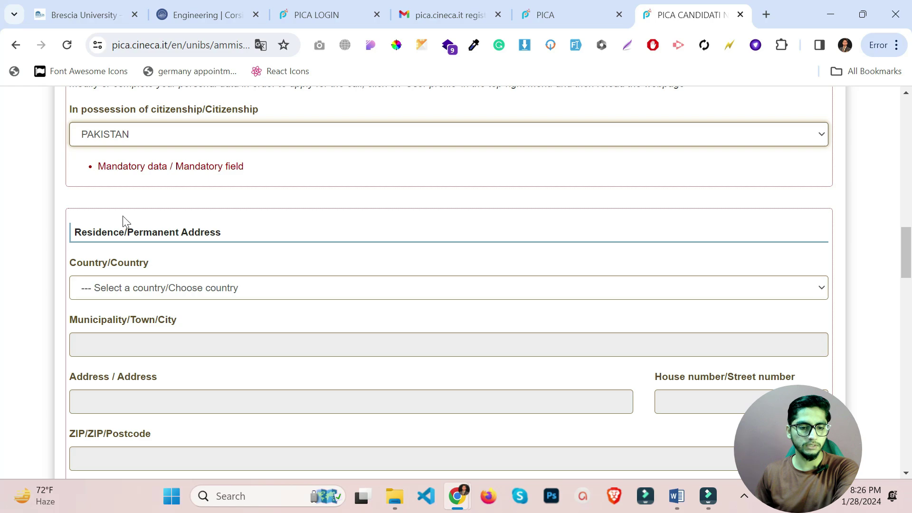
left_click(181, 285)
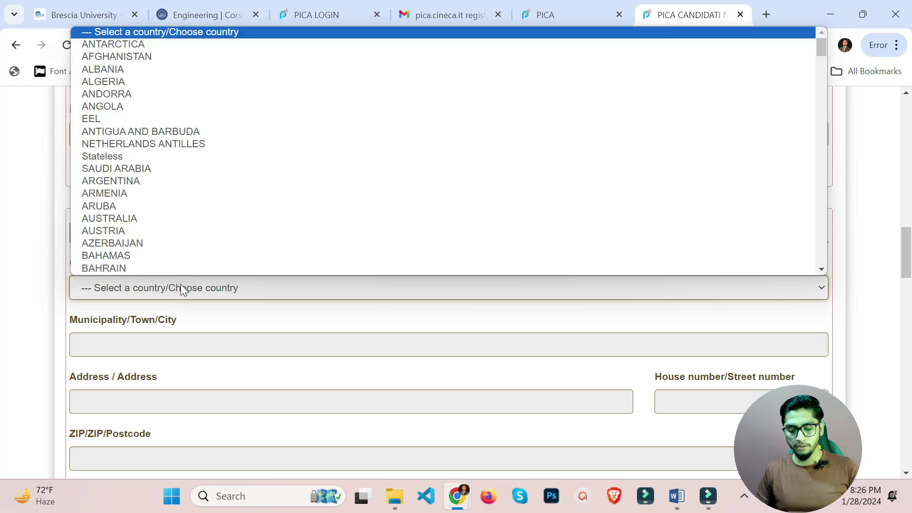
type("pak")
key("Return")
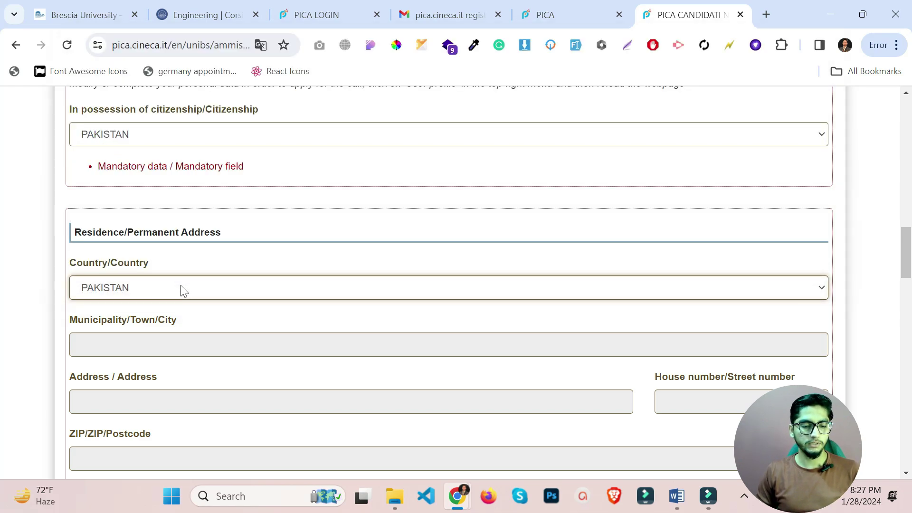
scroll(181, 283, "down", 1)
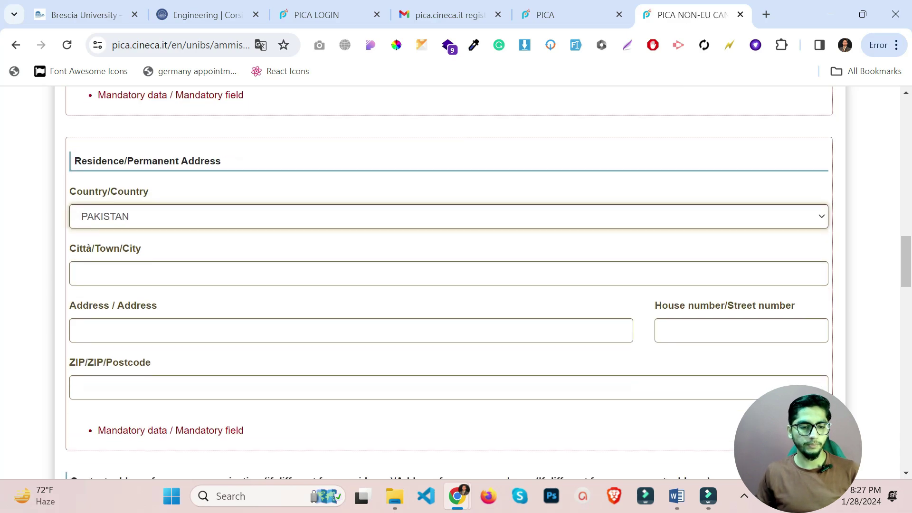
Fill in the permanent address section with the applicant's saved city, street address, house number and postcode.
left_click(181, 283)
left_click(222, 309)
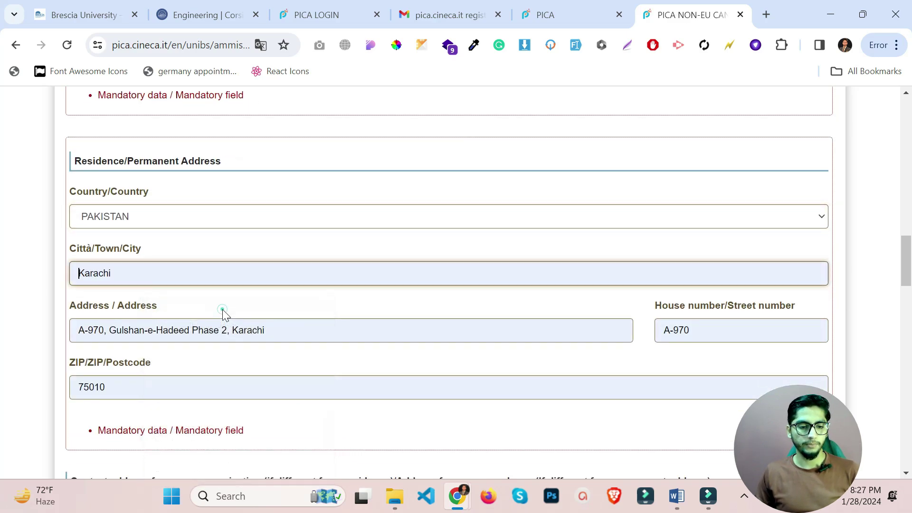
scroll(137, 284, "down", 4)
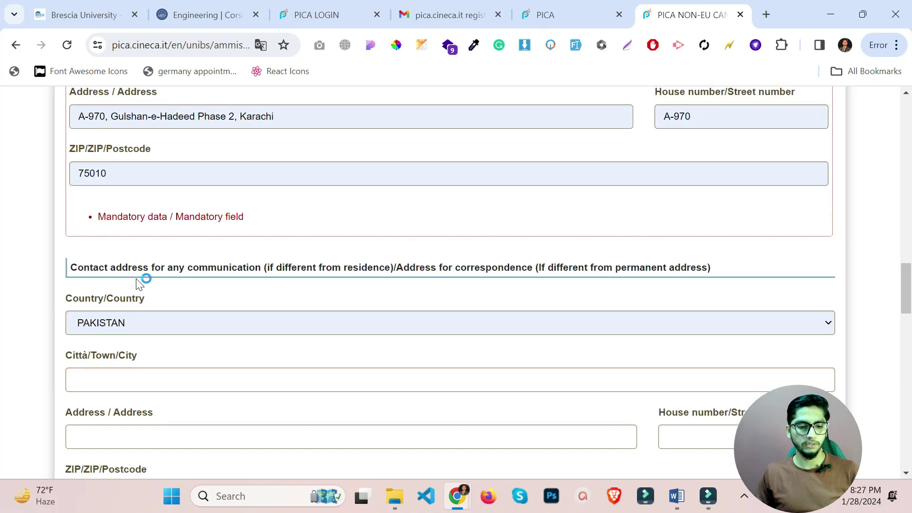
Reset the country of the correspondence address to the unselected "Choose country" option.
scroll(143, 280, "down", 1)
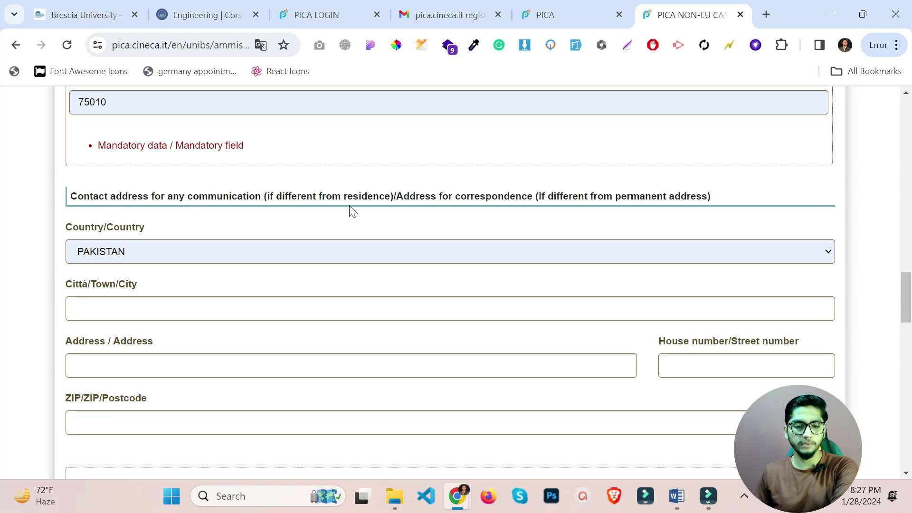
left_click_drag(562, 196, 711, 209)
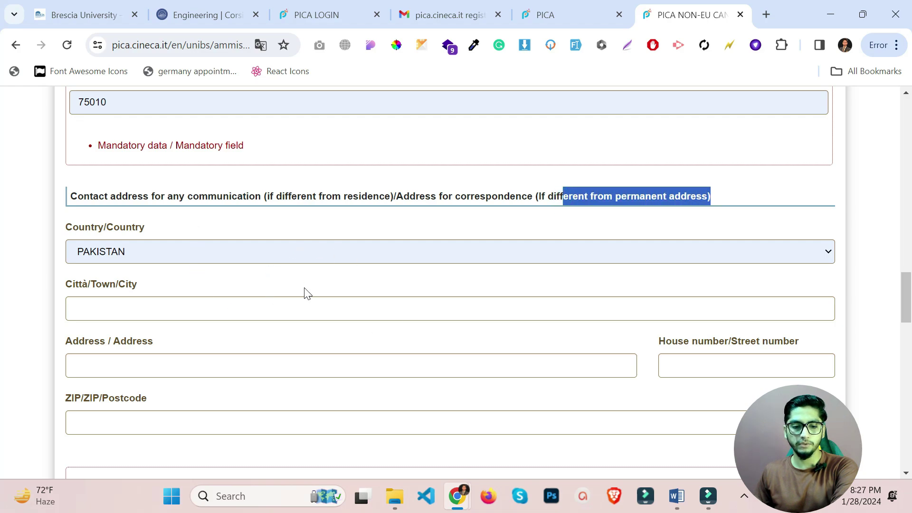
left_click(255, 251)
left_click(398, 386)
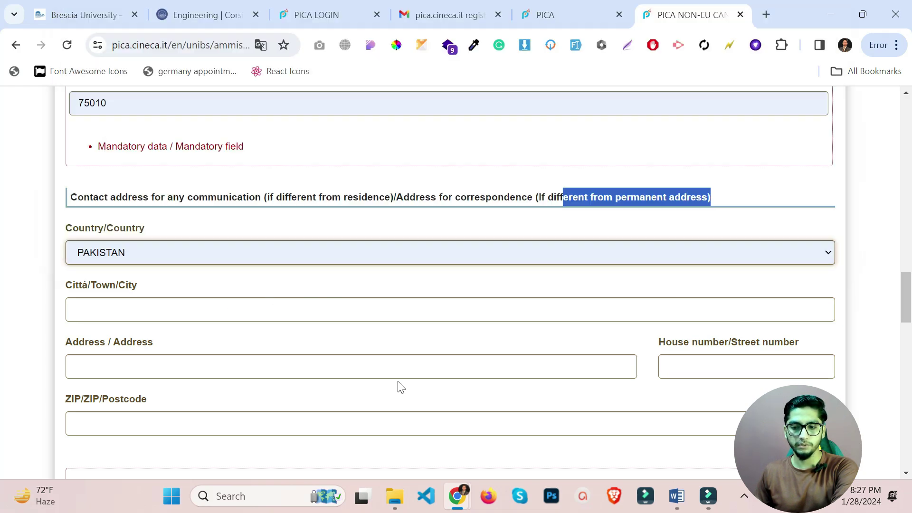
scroll(404, 356, "up", 3)
left_click(607, 404)
scroll(355, 167, "up", 10)
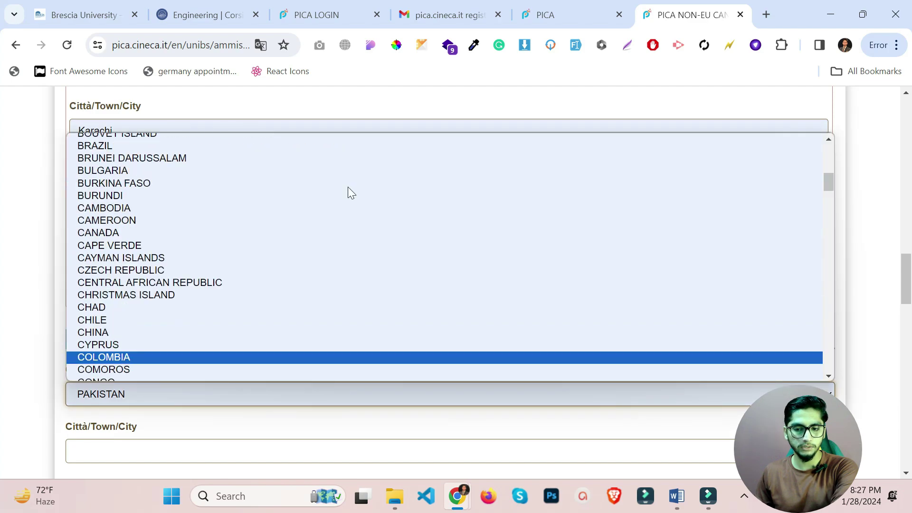
left_click(247, 139)
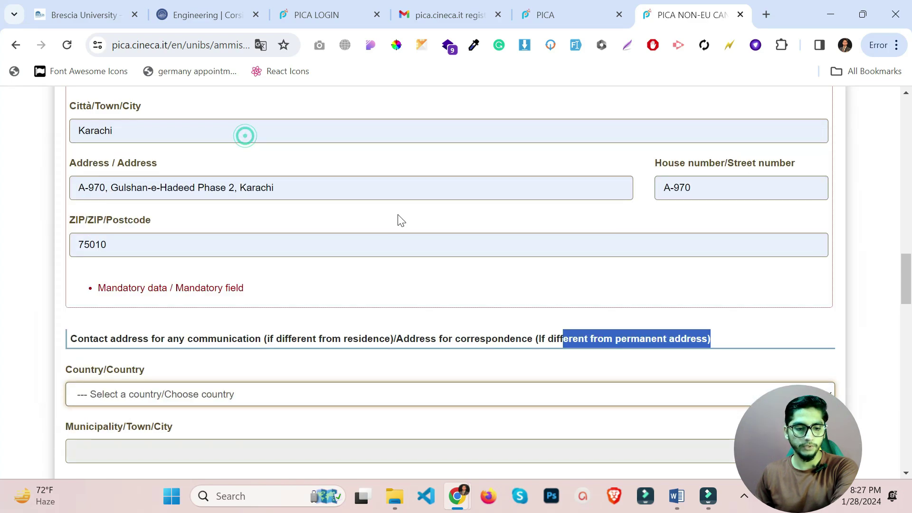
Replace the contact e-mail under Other contact data with the applicant's other saved e-mail address.
scroll(398, 215, "down", 7)
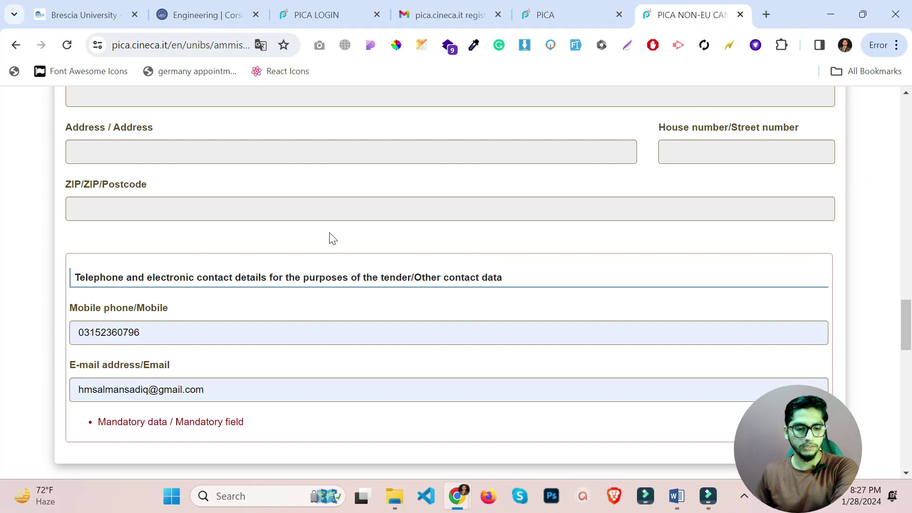
triple_click(182, 382)
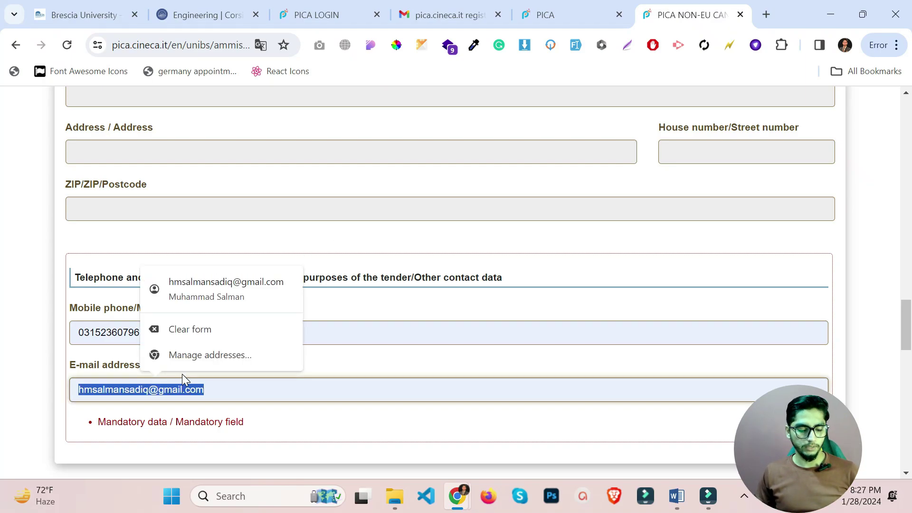
type("s")
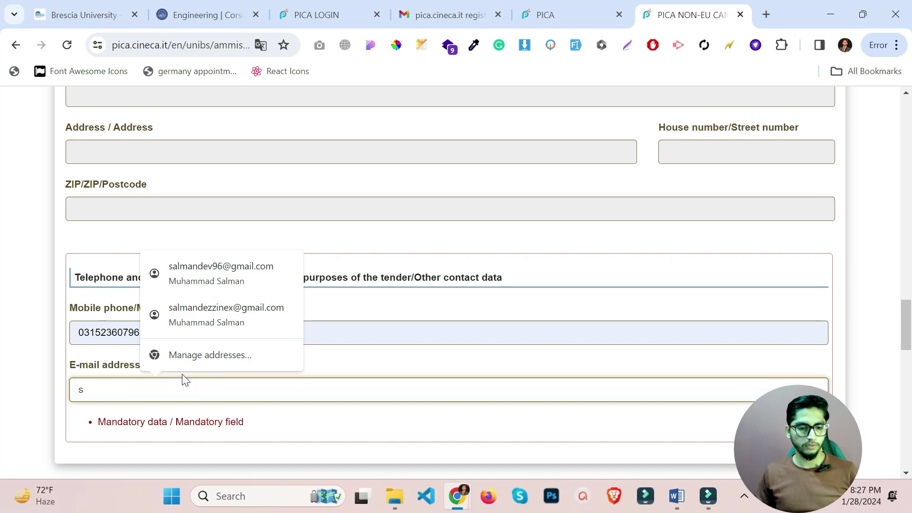
left_click(209, 280)
Leave the Skype contact blank and attach Passport.pdf as the mandatory passport copy.
scroll(210, 268, "down", 6)
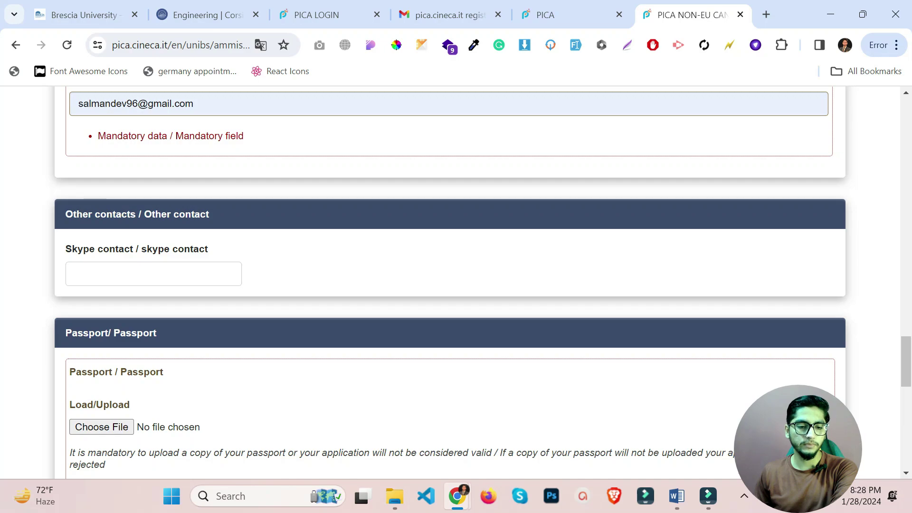
scroll(167, 272, "down", 3)
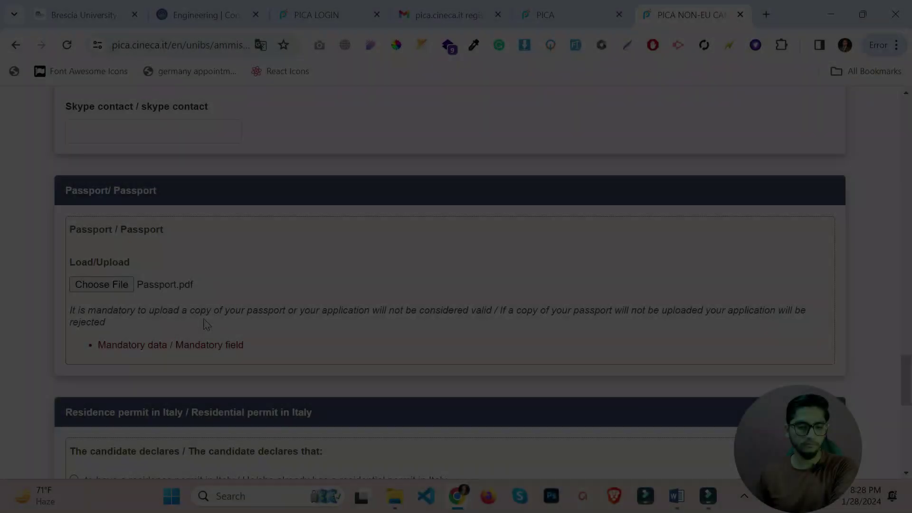
scroll(206, 324, "down", 1)
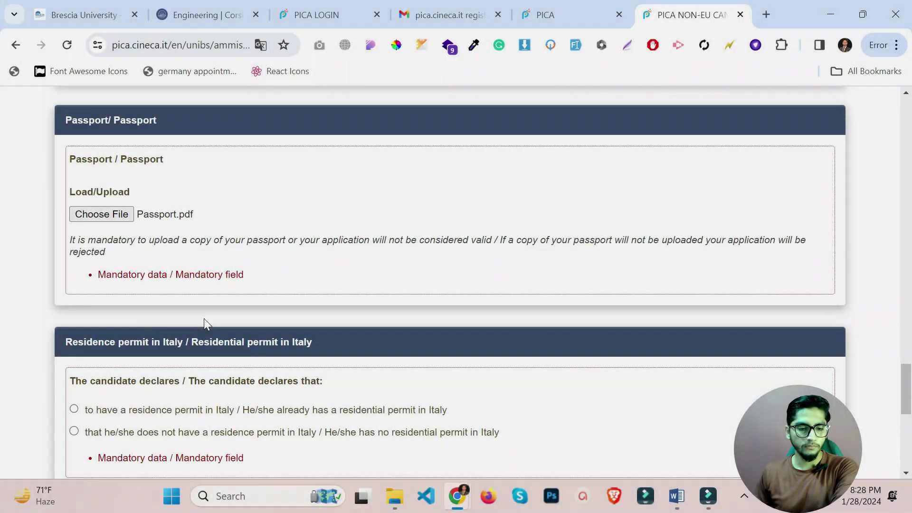
Declare in the residence permit section that the candidate does not have a residence permit in Italy.
scroll(84, 227, "down", 3)
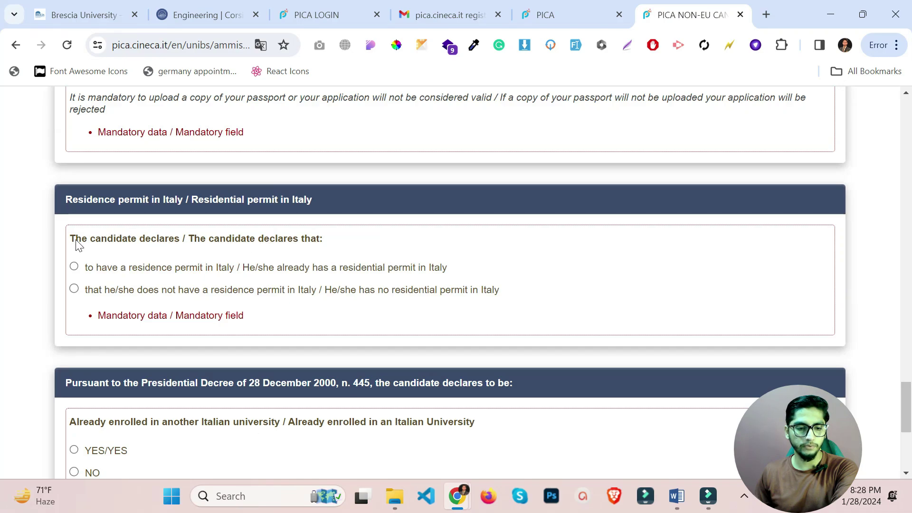
left_click_drag(78, 245, 310, 238)
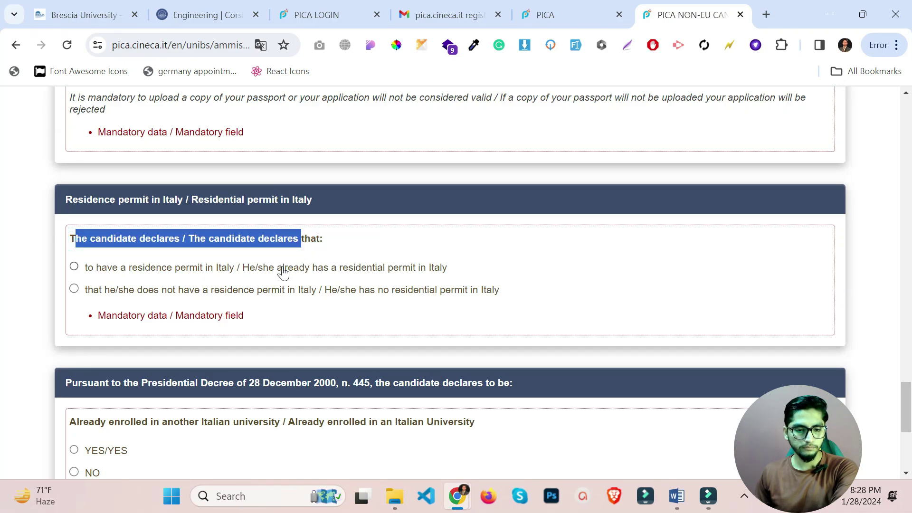
left_click(372, 195)
left_click_drag(271, 200, 117, 198)
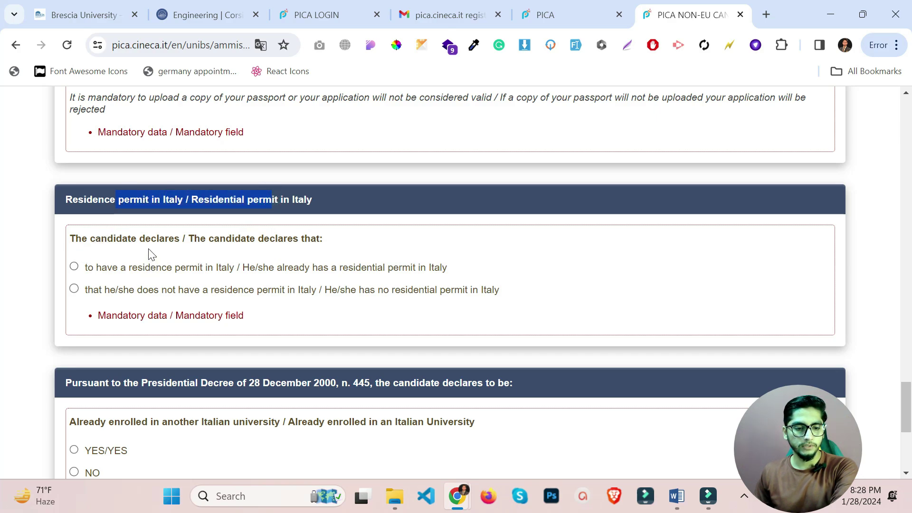
left_click(136, 253)
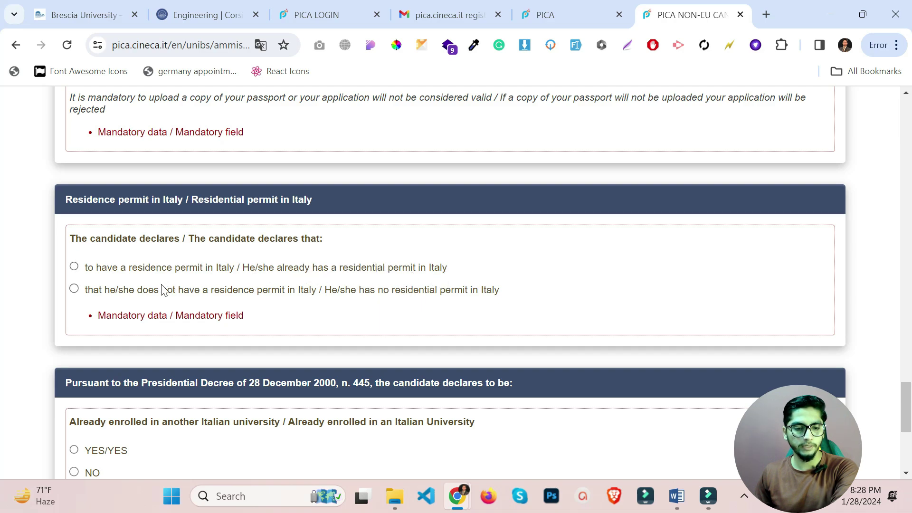
left_click(192, 294)
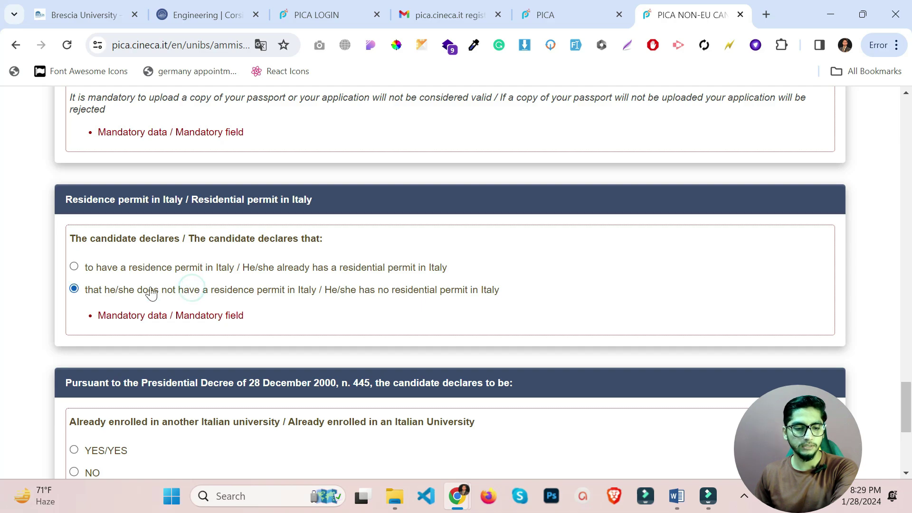
Answer NO to being already enrolled in another Italian university and try to save and proceed.
scroll(102, 295, "down", 3)
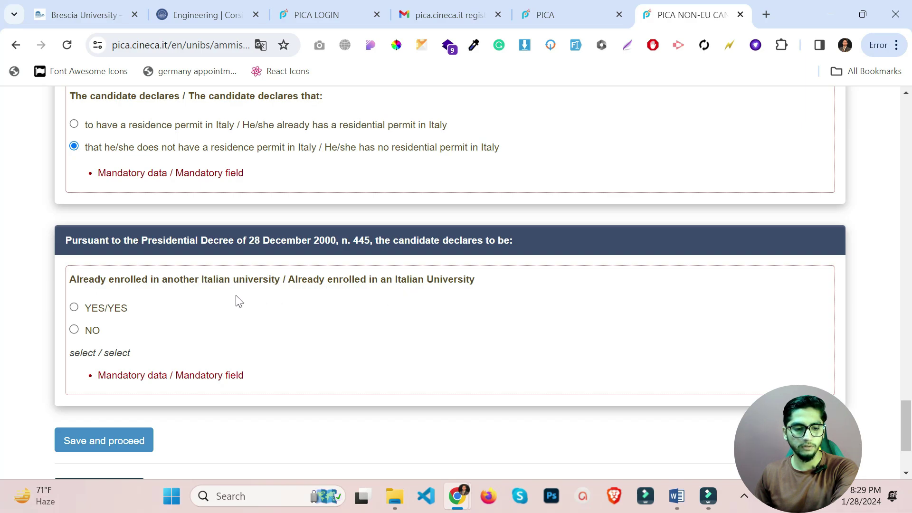
scroll(168, 295, "down", 3)
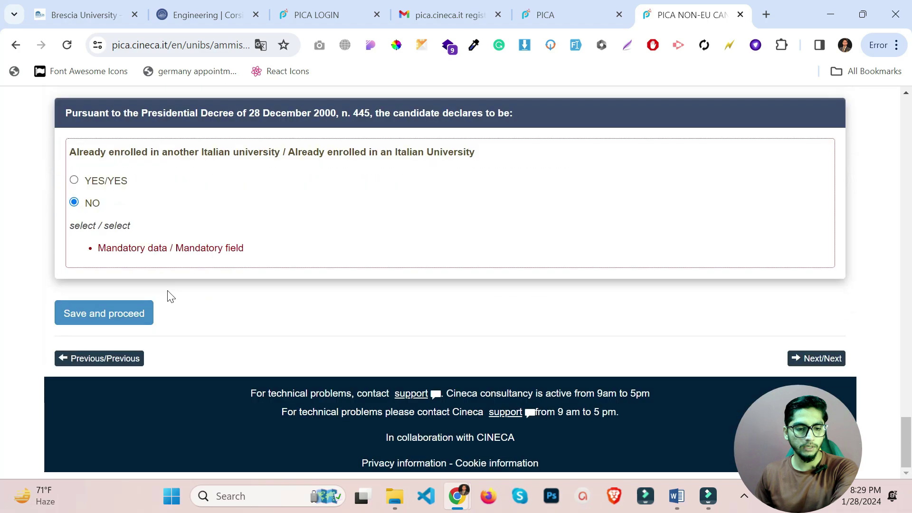
left_click(143, 310)
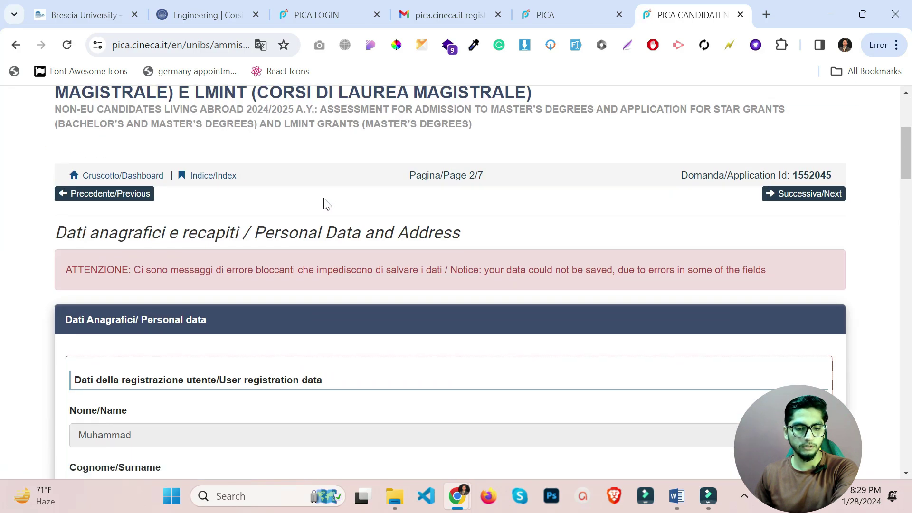
Translate the reloaded Personal Data and Address page into English.
right_click(513, 258)
scroll(574, 165, "down", 3)
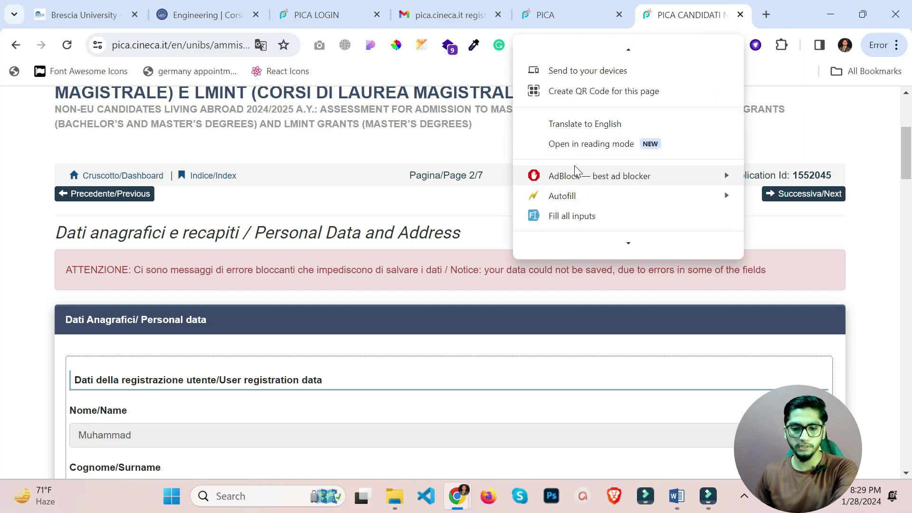
mouse_move(602, 178)
left_click(603, 127)
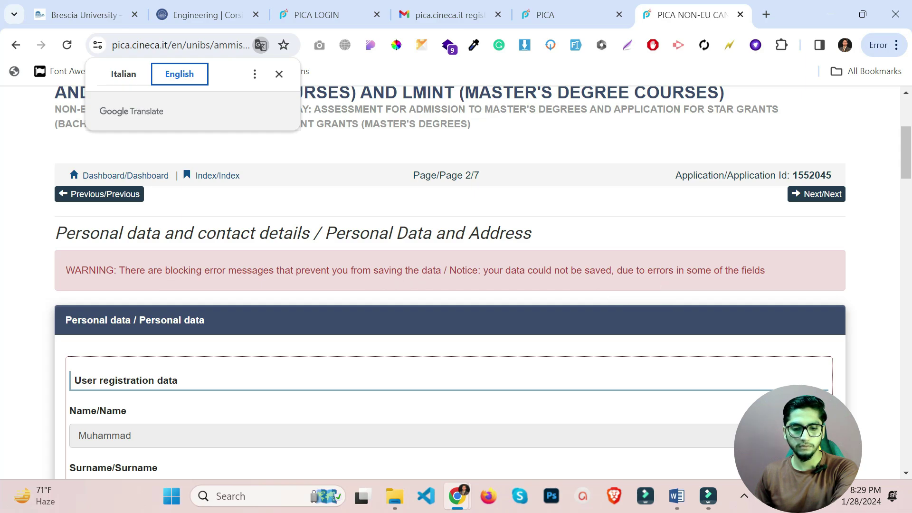
Fill in the missing town or city of the correspondence address with the applicant's saved city.
scroll(254, 264, "down", 10)
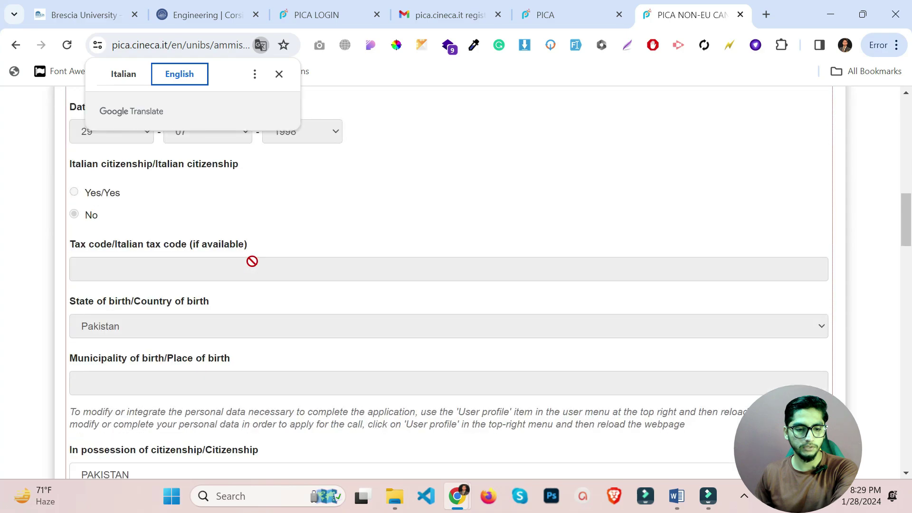
scroll(252, 263, "down", 10)
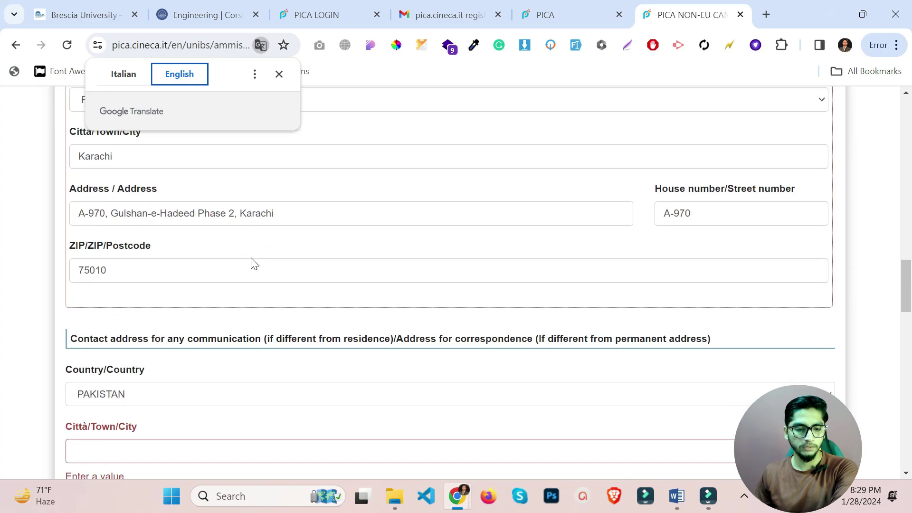
scroll(254, 264, "down", 3)
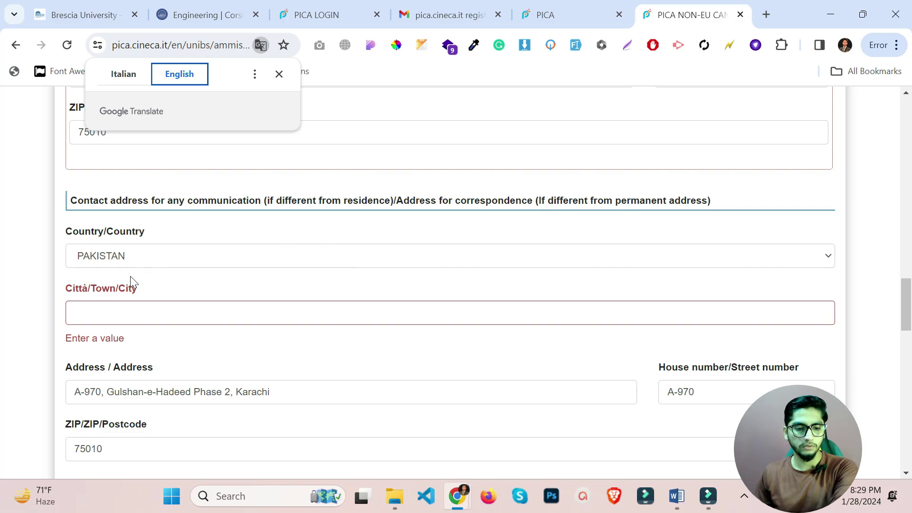
left_click(143, 312)
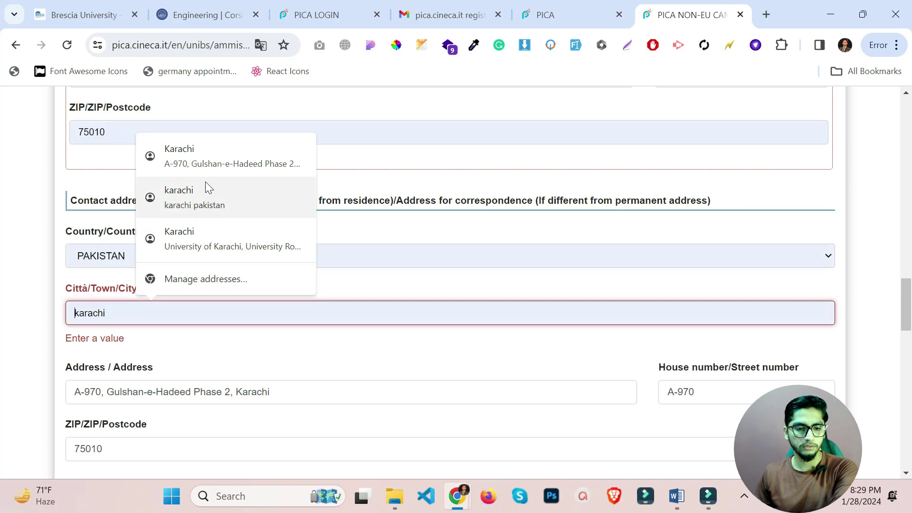
left_click(205, 193)
left_click(175, 312)
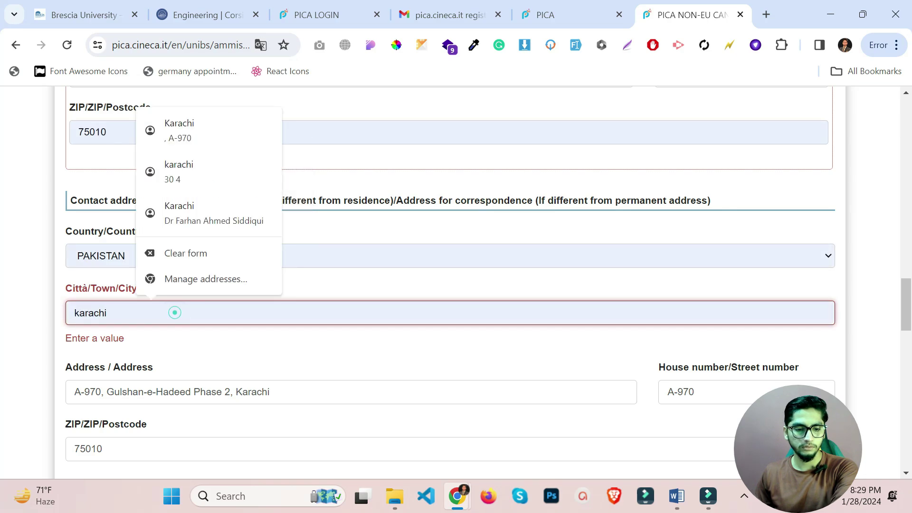
left_click(303, 280)
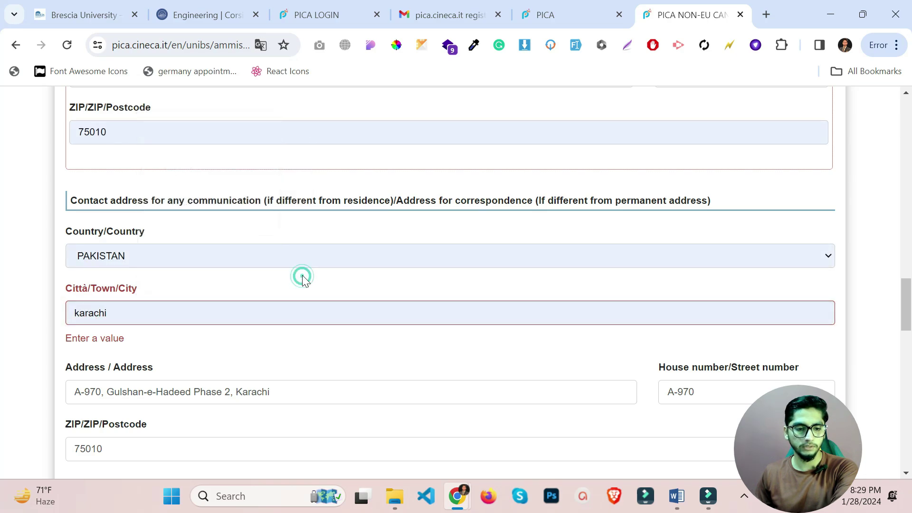
Reattach Passport.pdf as the passport copy, and save and proceed to the next page of the application.
scroll(301, 276, "down", 4)
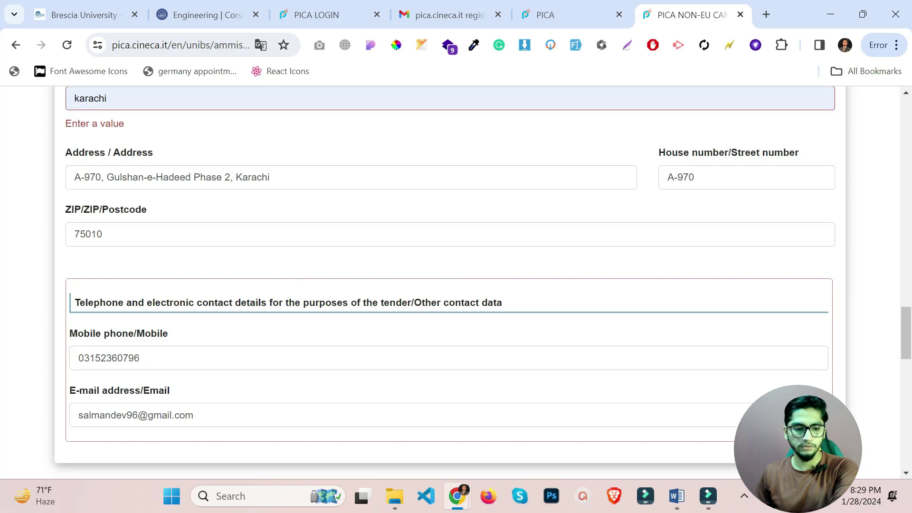
scroll(234, 244, "down", 10)
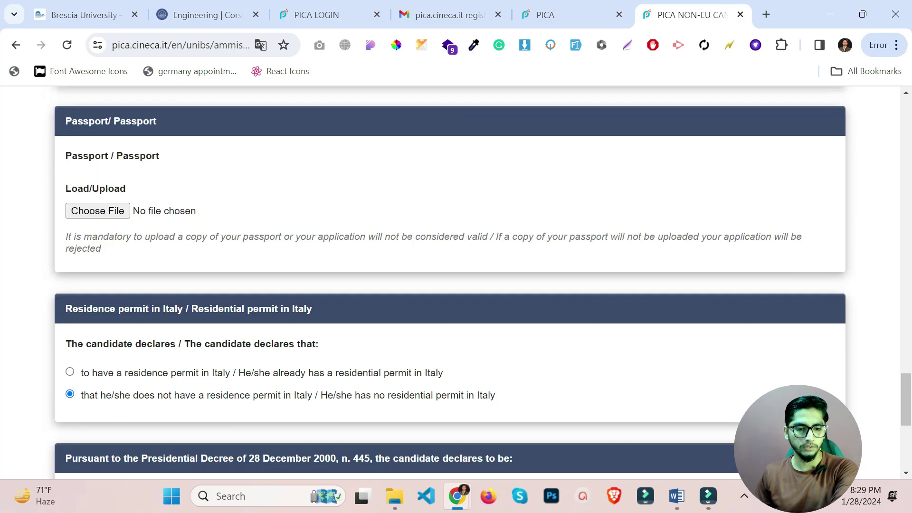
scroll(219, 240, "down", 4)
scroll(220, 240, "up", 4)
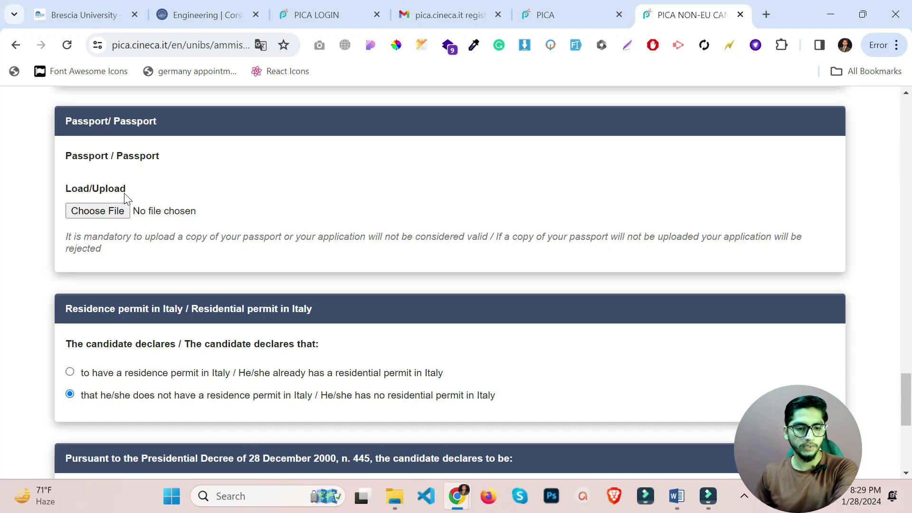
left_click(105, 210)
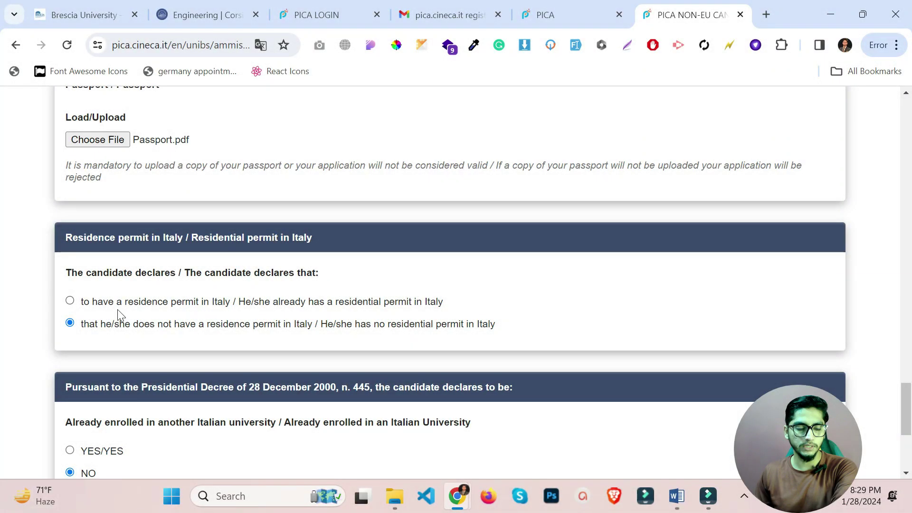
scroll(182, 292, "down", 5)
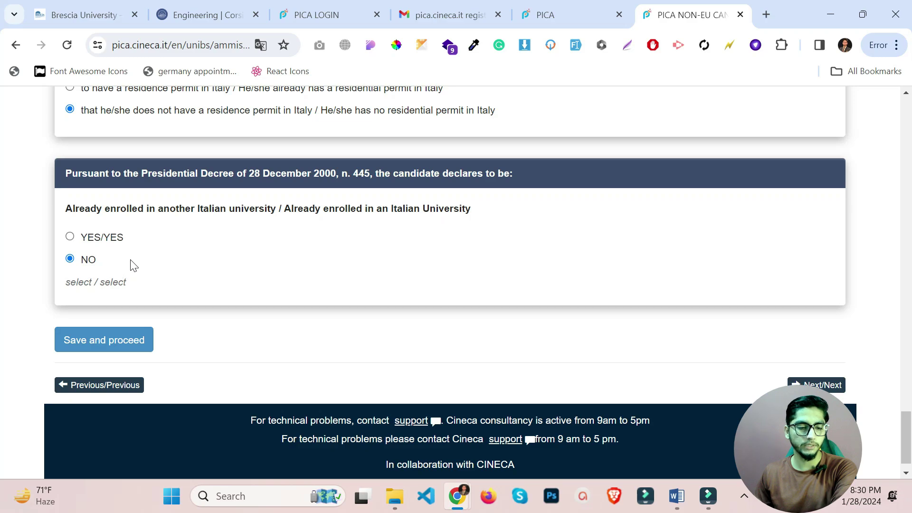
left_click(86, 339)
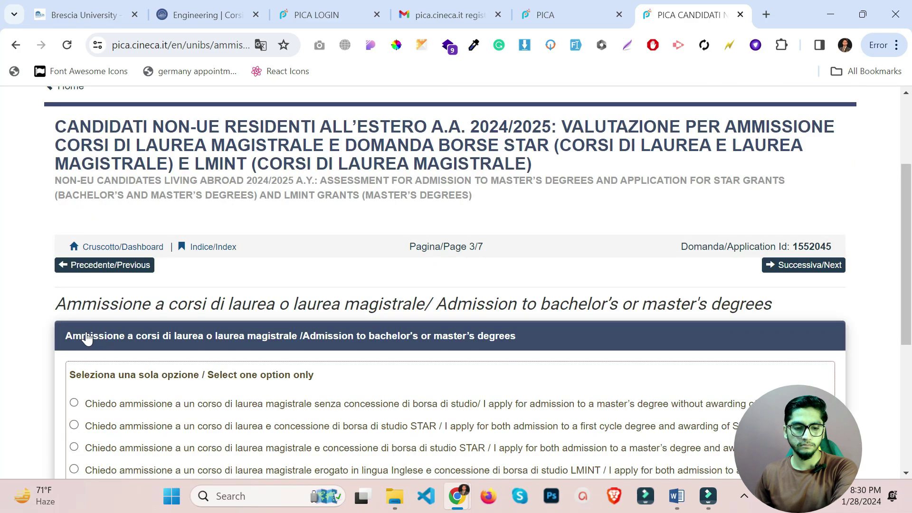
Translate page 3 of the application, on admission to bachelor's or master's degrees, into English.
scroll(86, 339, "down", 1)
right_click(266, 194)
scroll(349, 285, "down", 1)
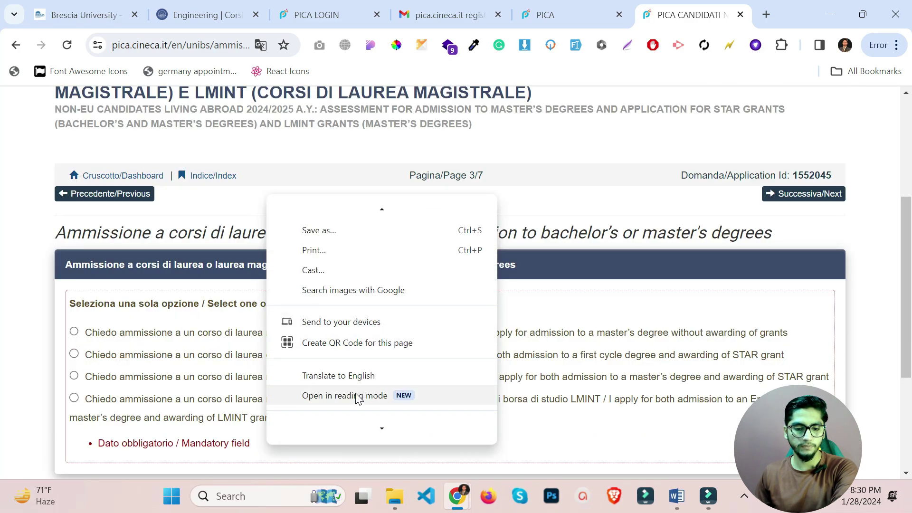
left_click(356, 375)
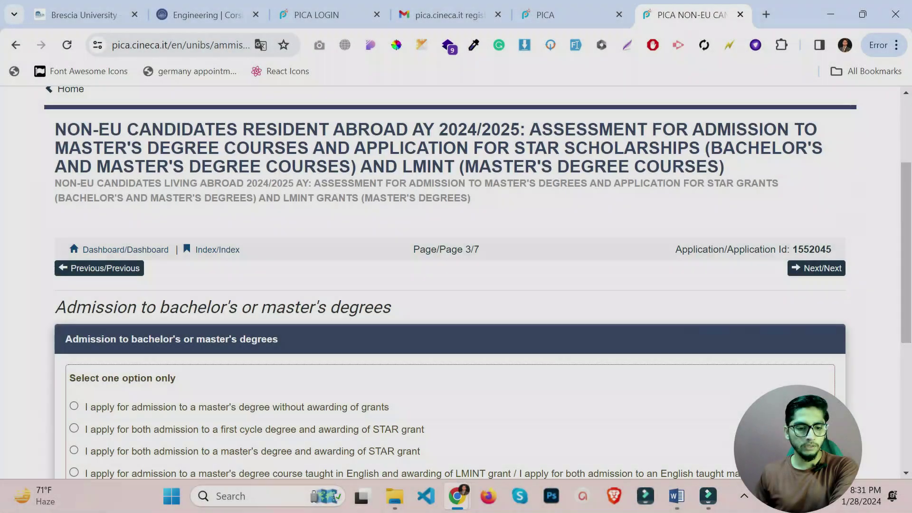
Choose admission to an English-taught master's degree with the LMINT grant, and save and proceed.
scroll(275, 379, "down", 2)
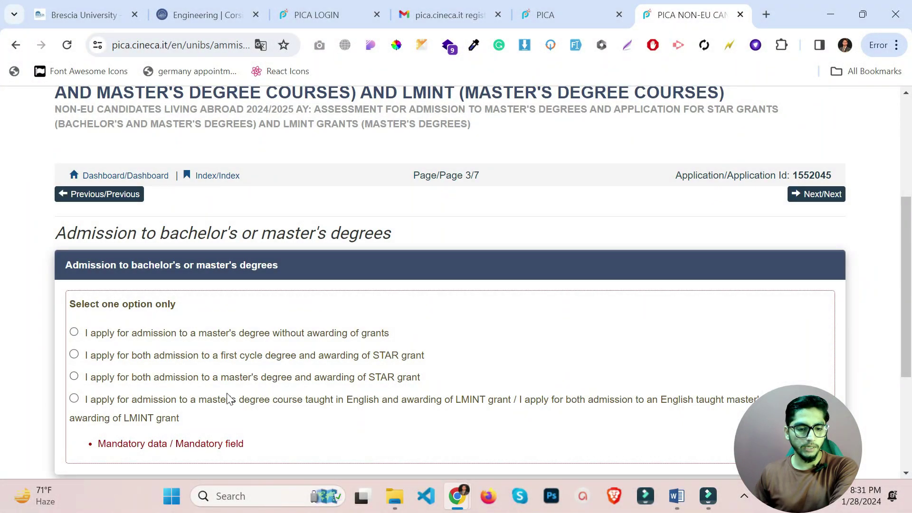
left_click(75, 399)
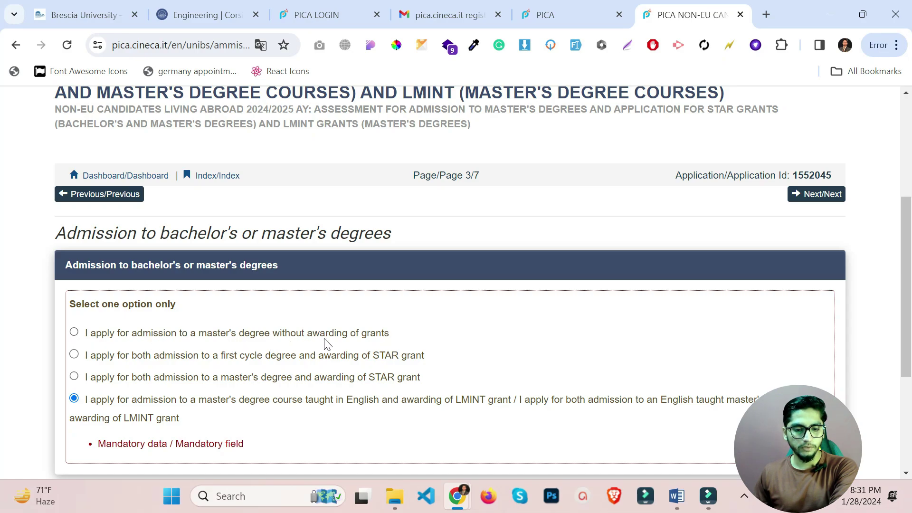
scroll(129, 344, "down", 1)
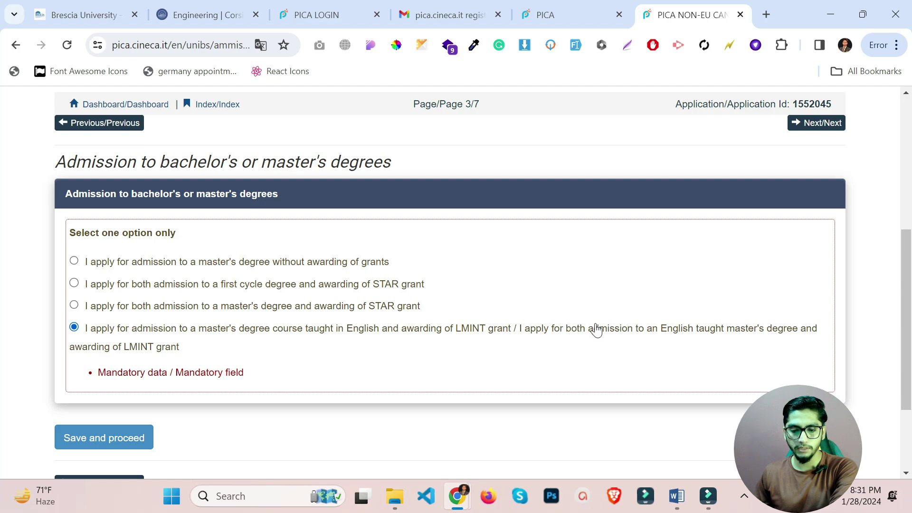
scroll(114, 304, "down", 1)
scroll(113, 304, "down", 2)
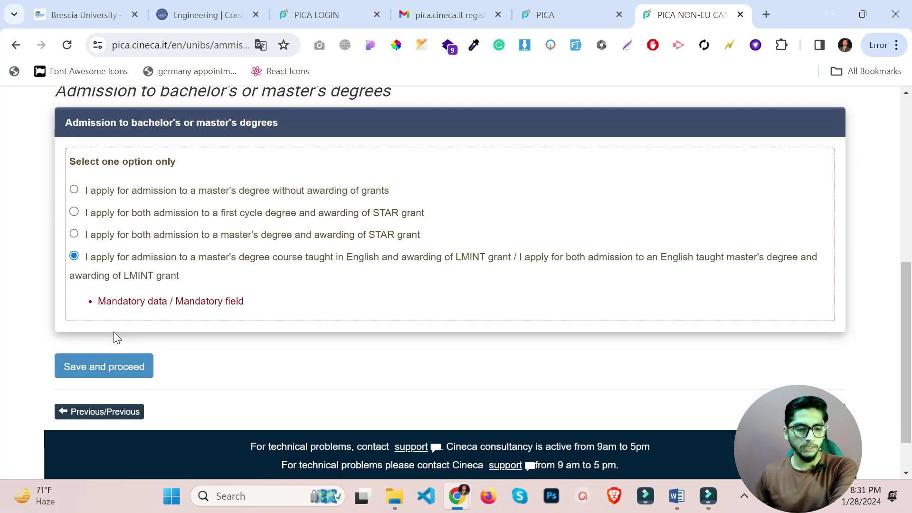
left_click(123, 370)
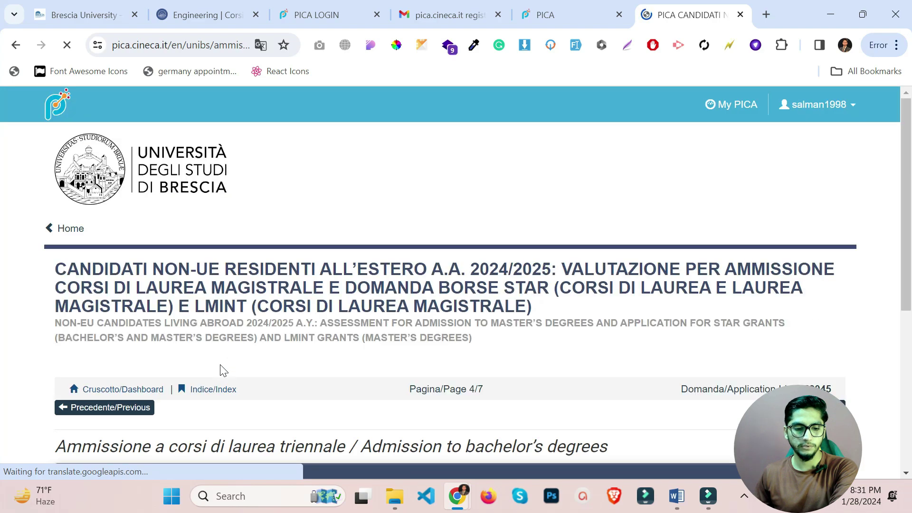
Translate page 4 of the application into English and confirm the master's degree choice by saving and proceeding.
scroll(223, 370, "down", 4)
scroll(220, 369, "down", 3)
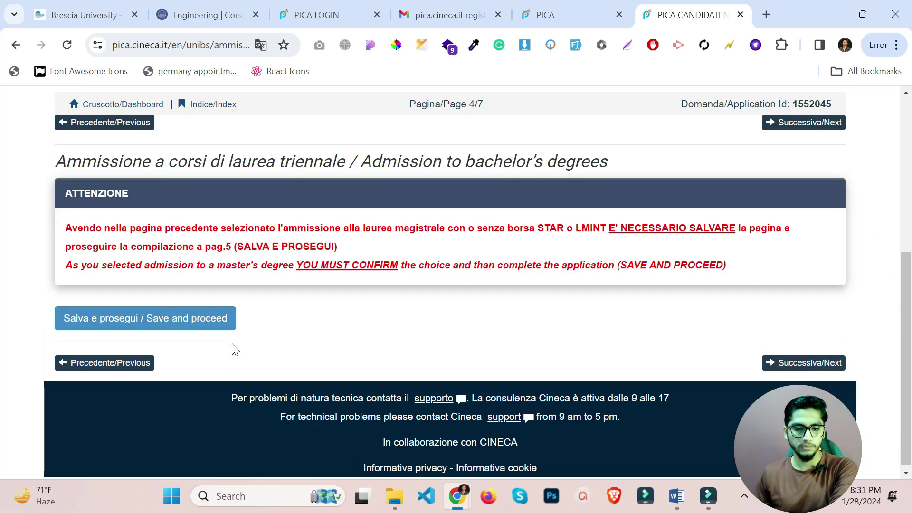
right_click(386, 286)
scroll(481, 205, "down", 4)
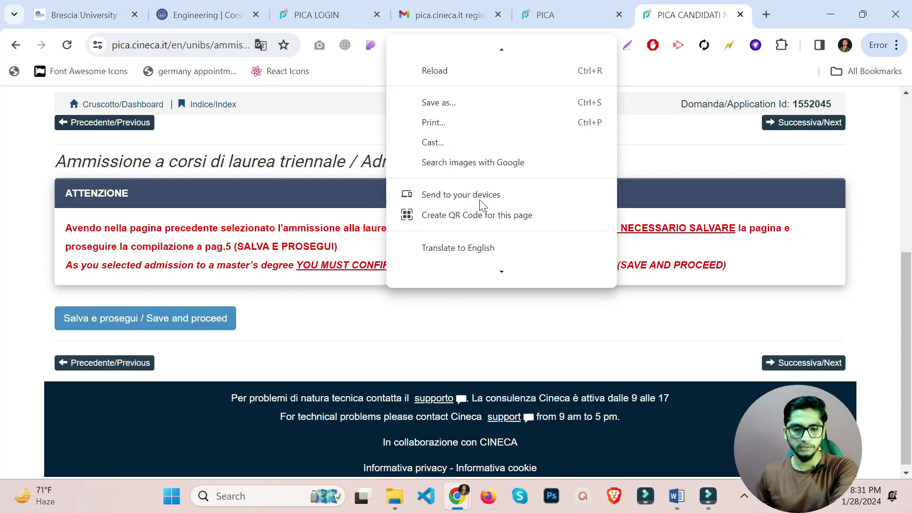
left_click(486, 176)
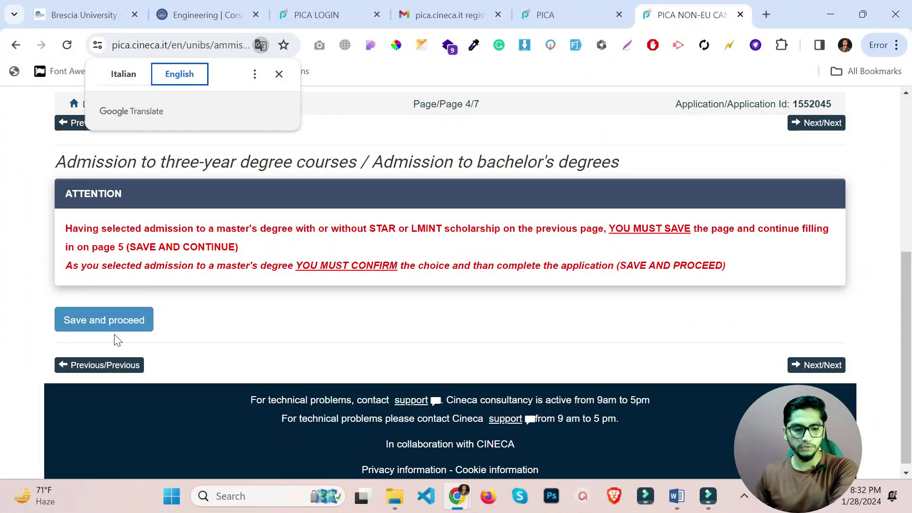
left_click(114, 323)
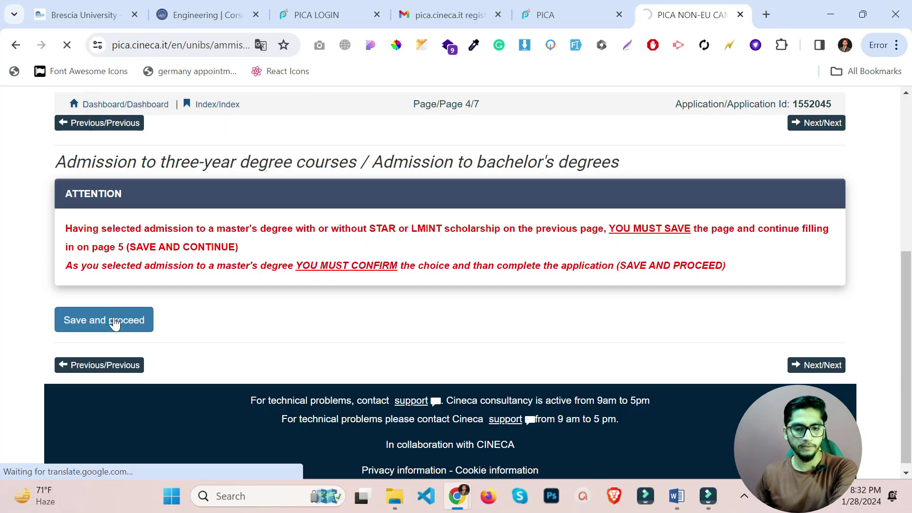
left_click(93, 310)
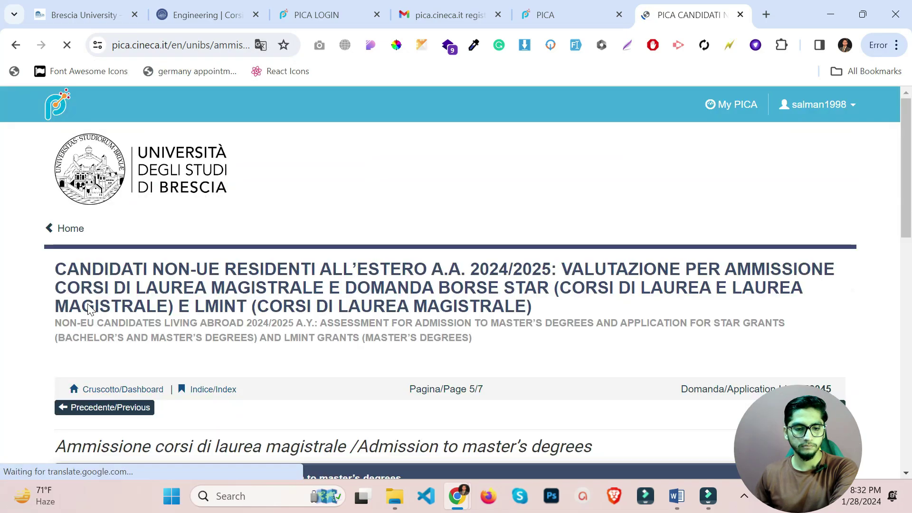
Translate page 5, Admission to master's degrees, into English.
scroll(90, 308, "down", 4)
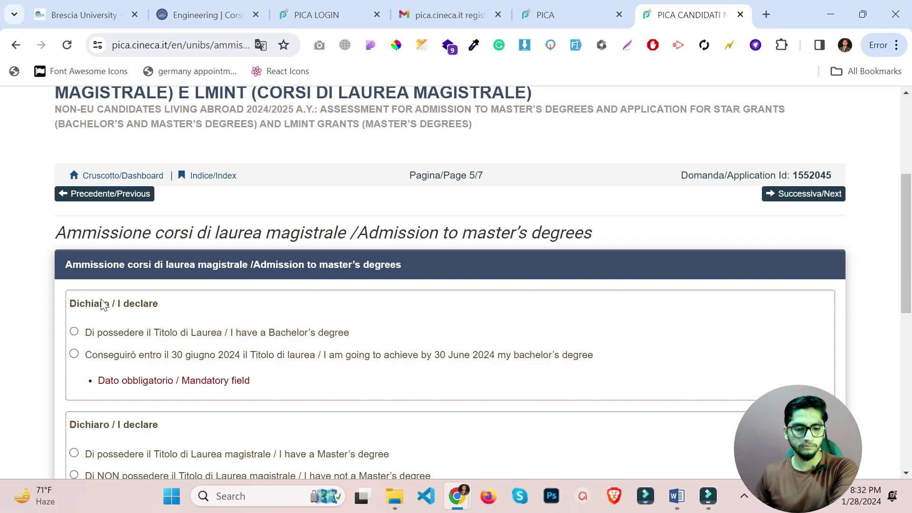
right_click(546, 263)
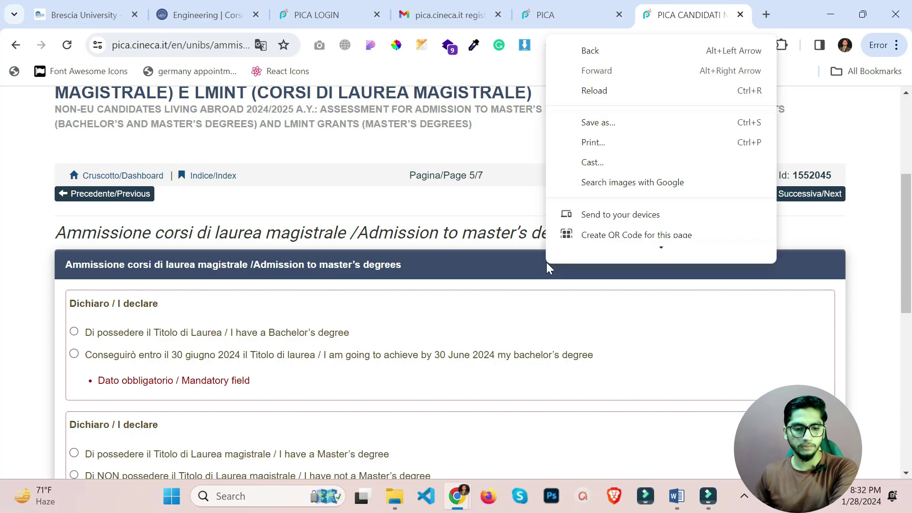
left_click(620, 175)
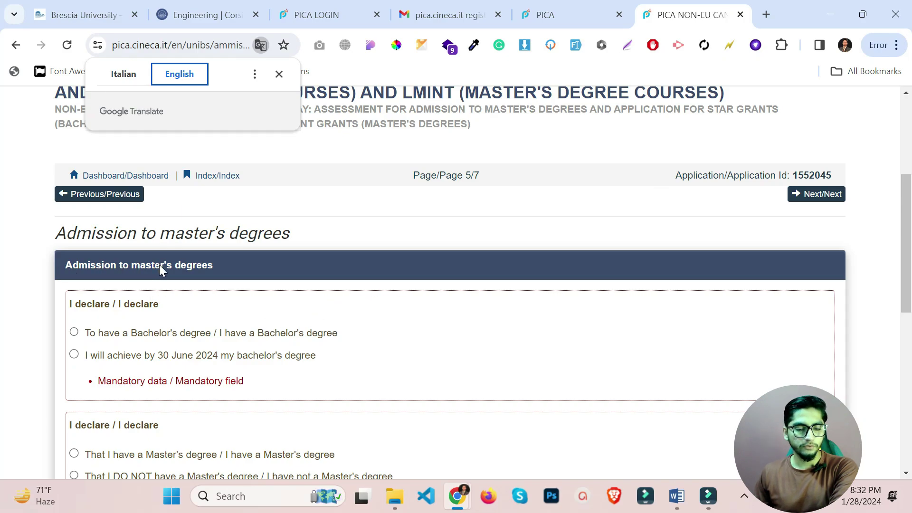
Declare having a Bachelor's degree and not having a Master's degree.
scroll(285, 263, "down", 2)
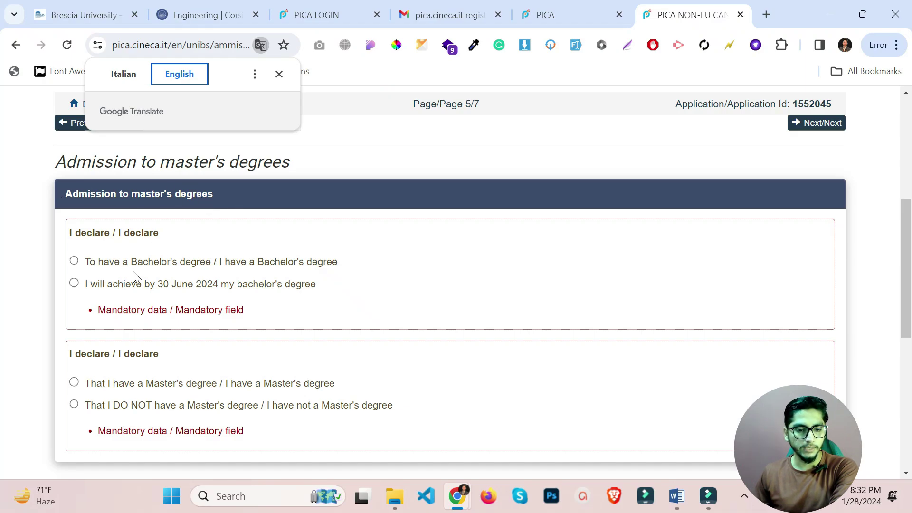
left_click(102, 265)
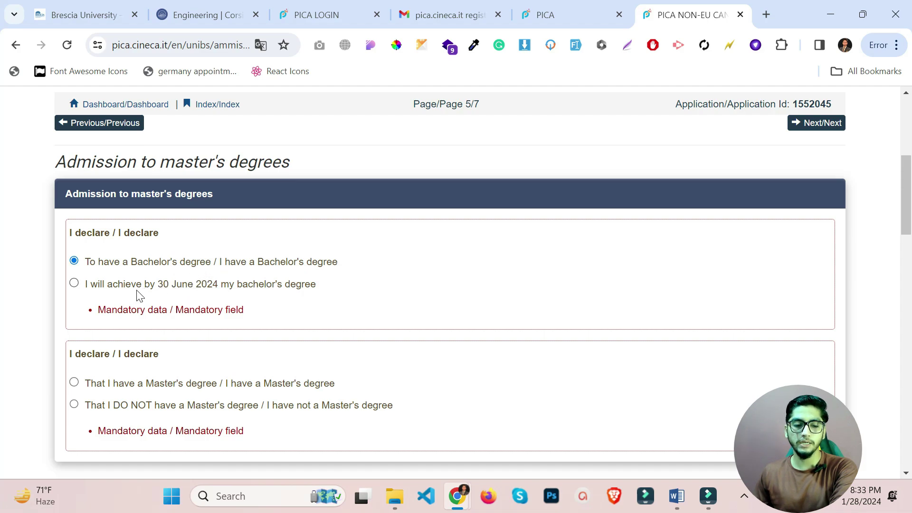
scroll(248, 270, "down", 1)
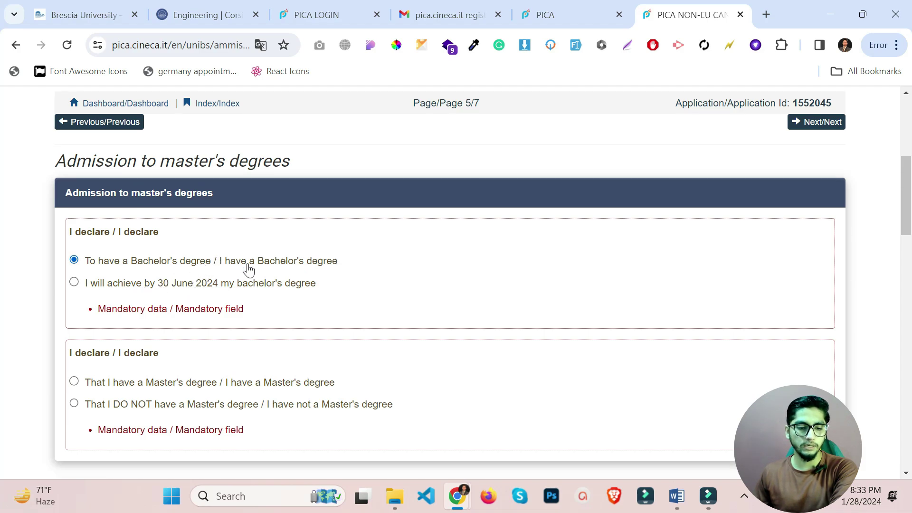
scroll(248, 269, "down", 3)
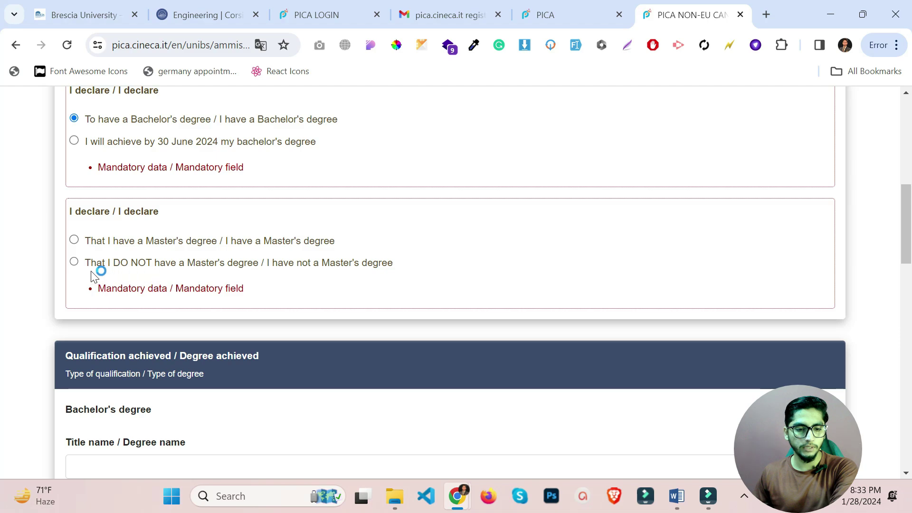
left_click(128, 265)
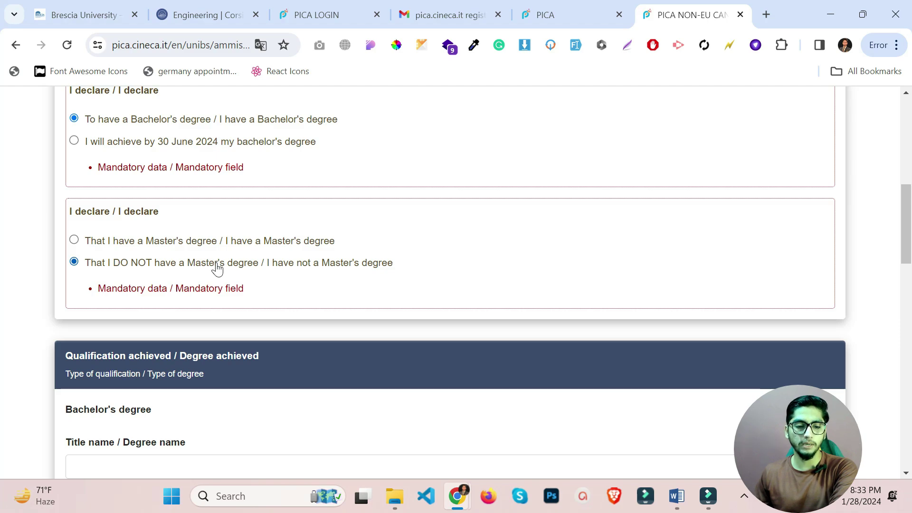
Enter Computer Science as the name of the achieved bachelor's degree.
scroll(347, 309, "down", 3)
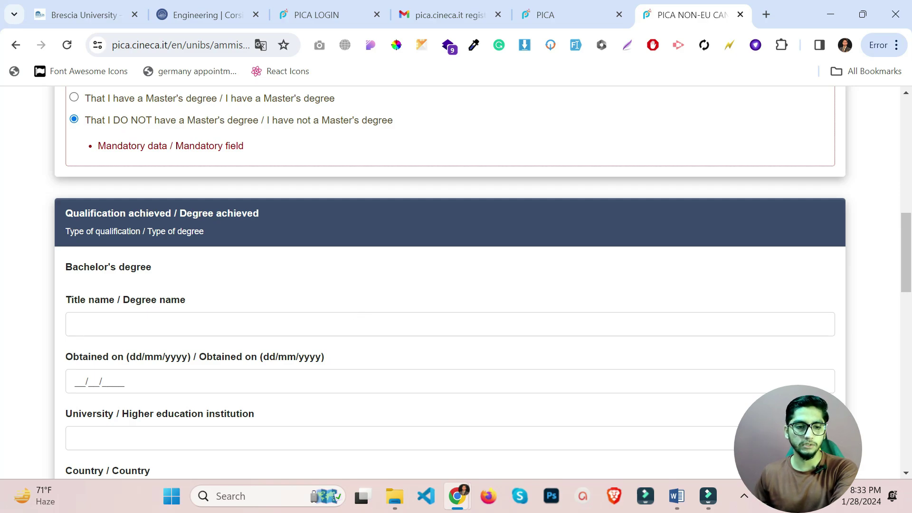
scroll(257, 342, "up", 3)
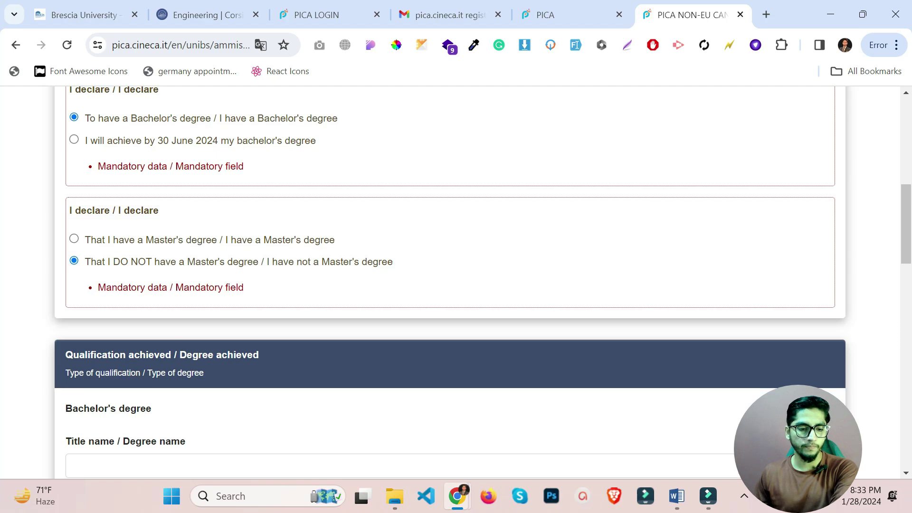
scroll(248, 307, "down", 3)
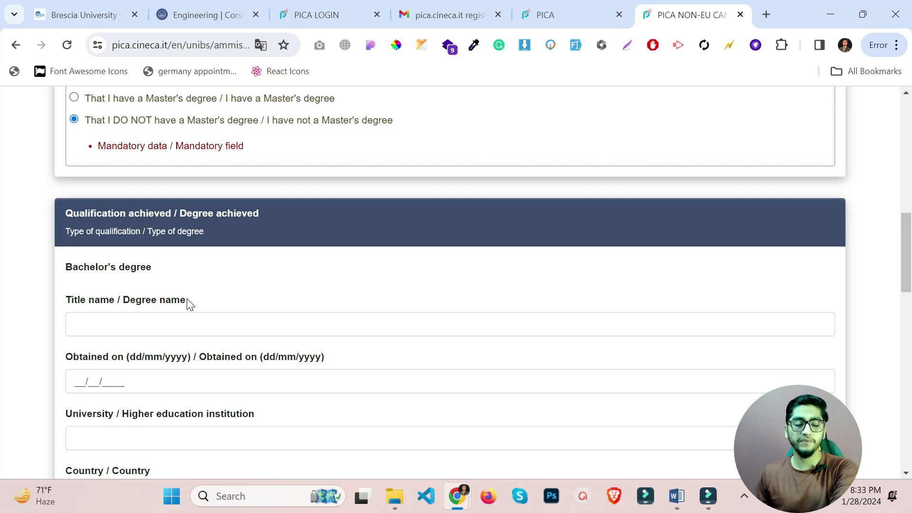
left_click(188, 327)
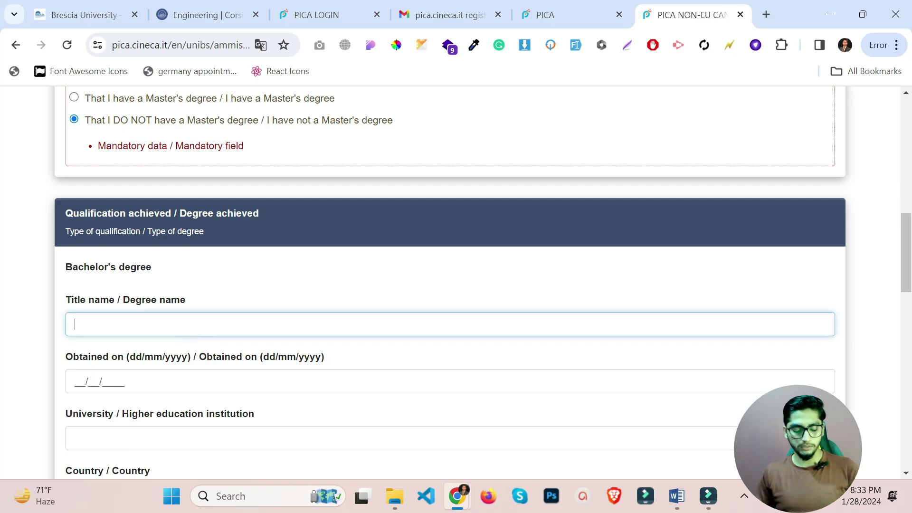
type("Comp")
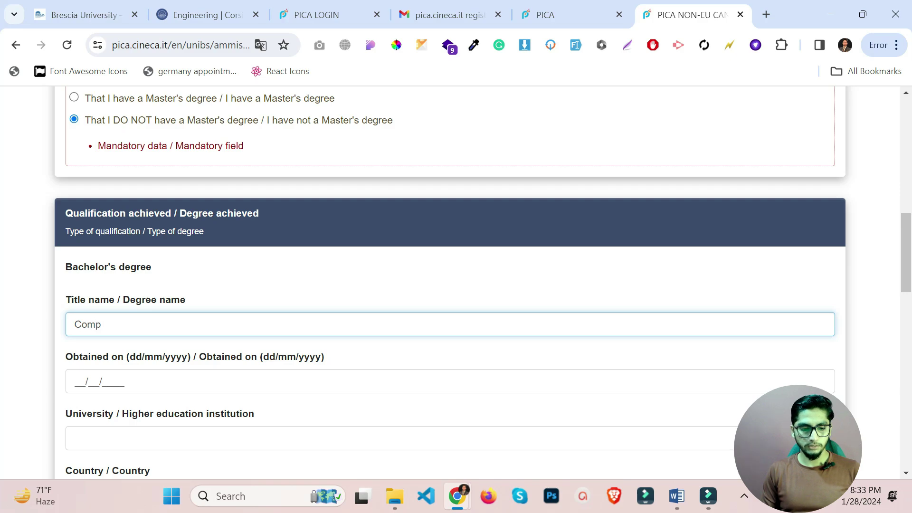
type("uter Science")
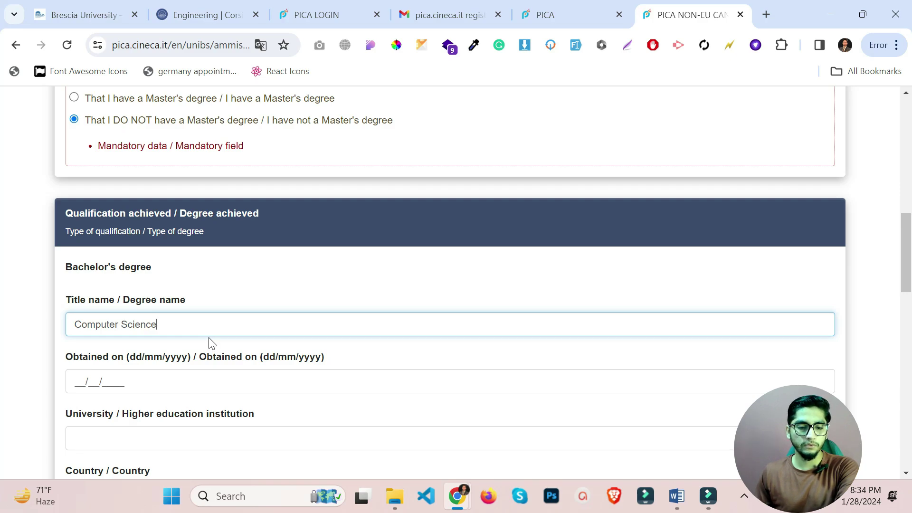
Set the date the bachelor's degree was obtained to 31/12/2021.
scroll(211, 342, "down", 1)
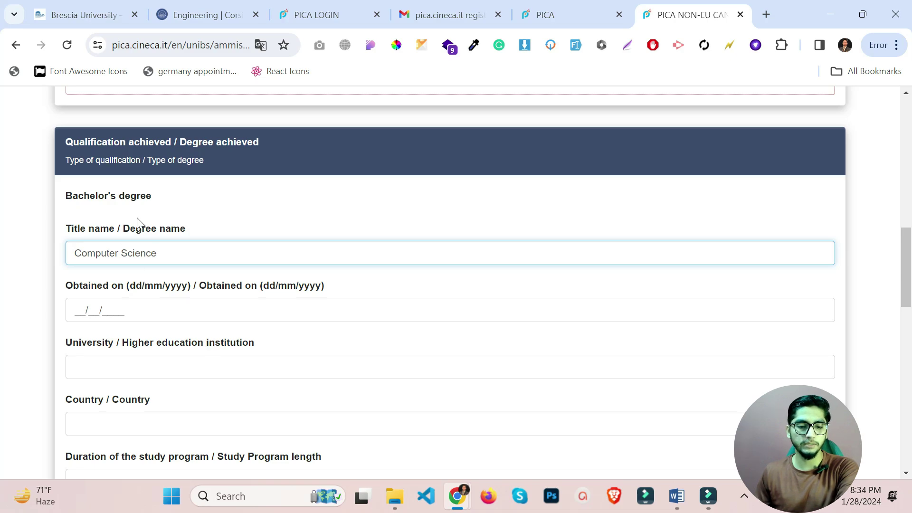
scroll(153, 228, "down", 1)
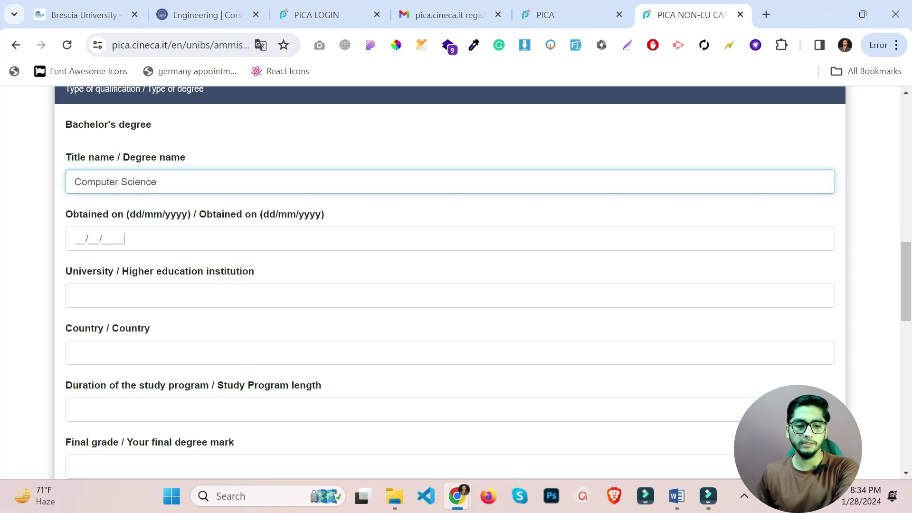
left_click(121, 238)
left_click(191, 266)
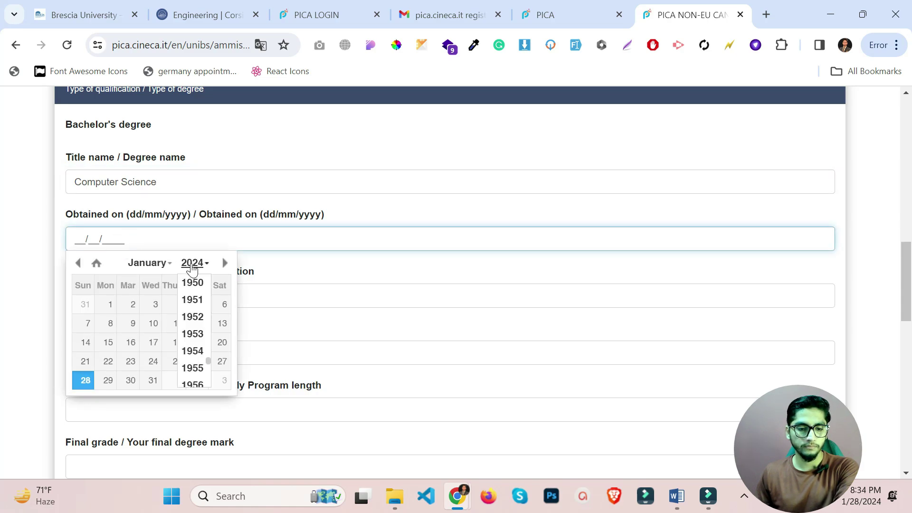
scroll(200, 309, "up", 2)
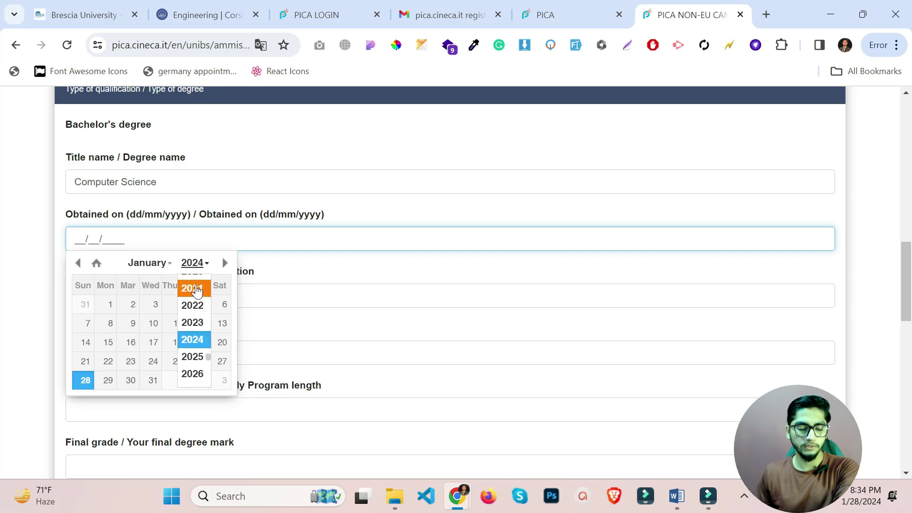
left_click(196, 286)
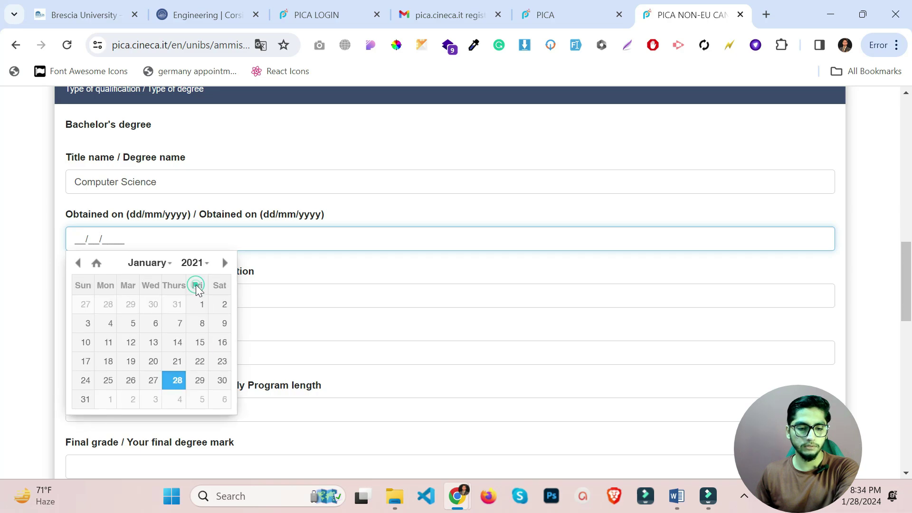
left_click(150, 265)
scroll(140, 328, "down", 3)
left_click(144, 377)
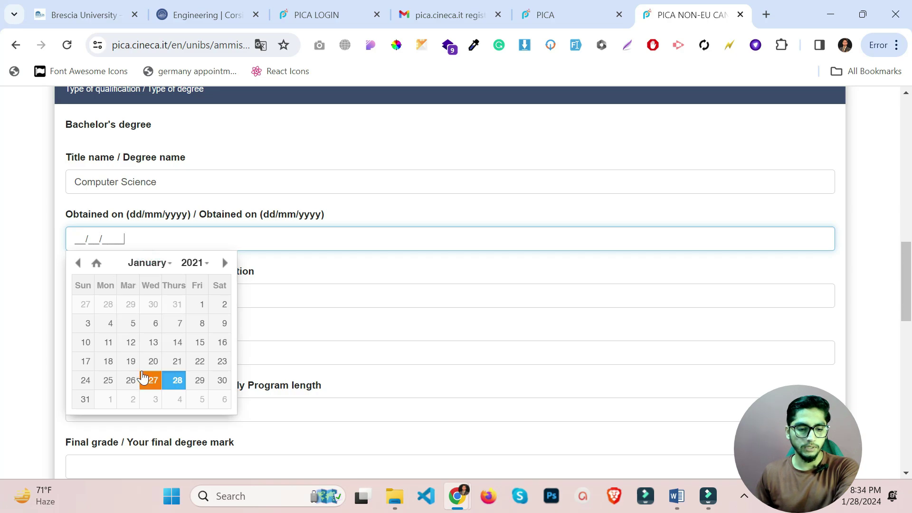
left_click(199, 379)
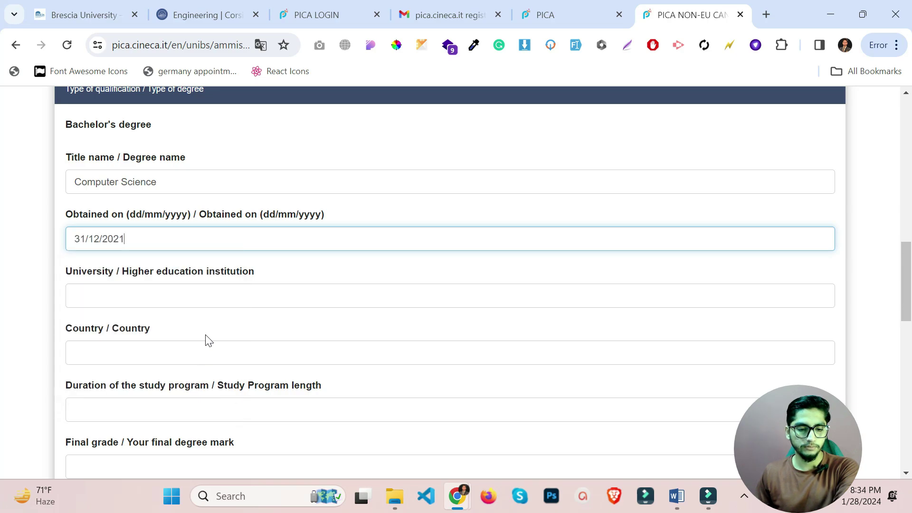
Enter University of Karachi as the institution that awarded the bachelor's degree and Pakistan as its country.
left_click(173, 291)
type("U")
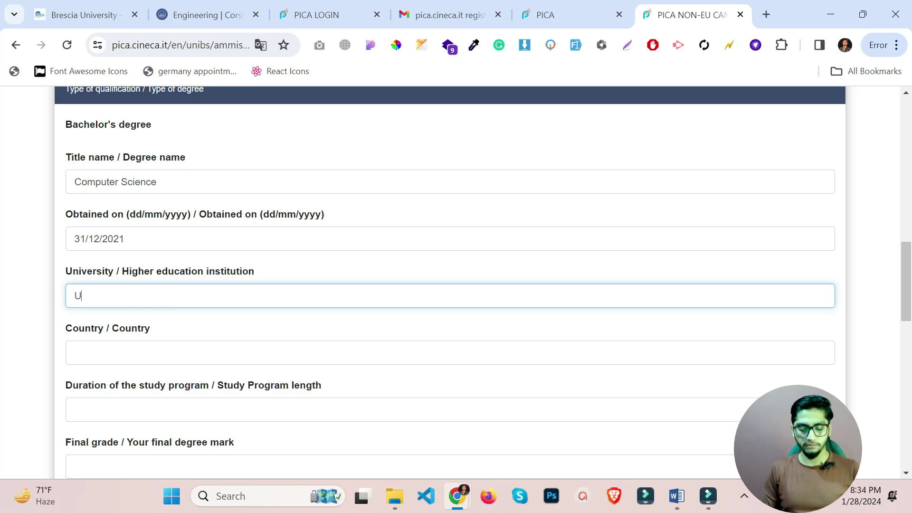
type("niversity of KLA")
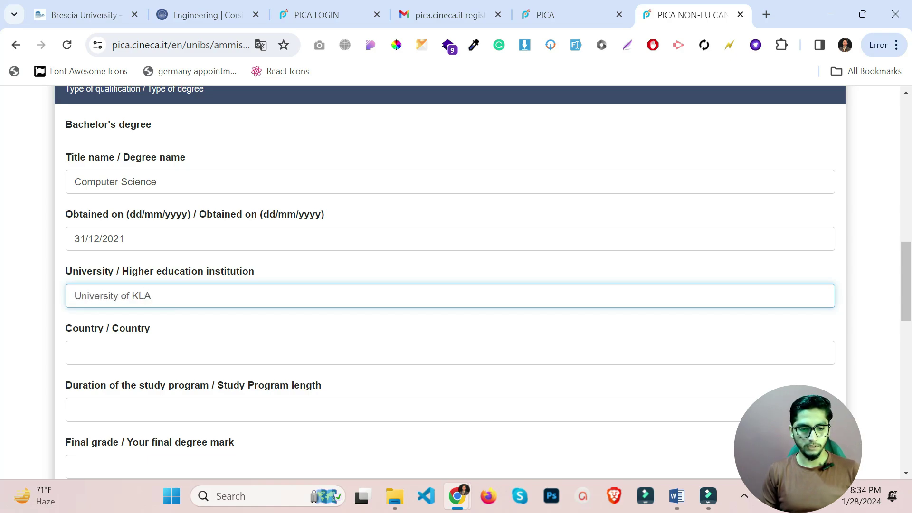
key("BackSpace")
type("achi")
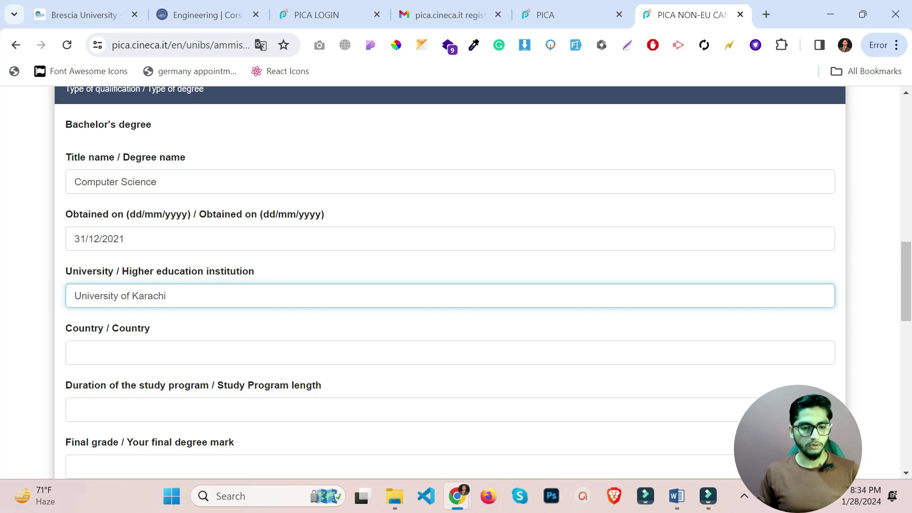
left_click(142, 353)
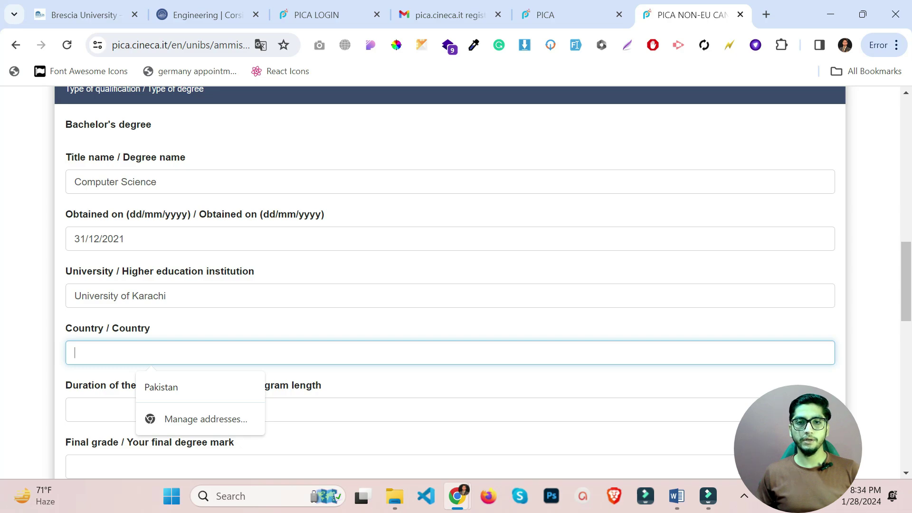
left_click(197, 390)
Set the bachelor's study program length to 04 and the final degree mark to 3.0.
scroll(175, 315, "down", 1)
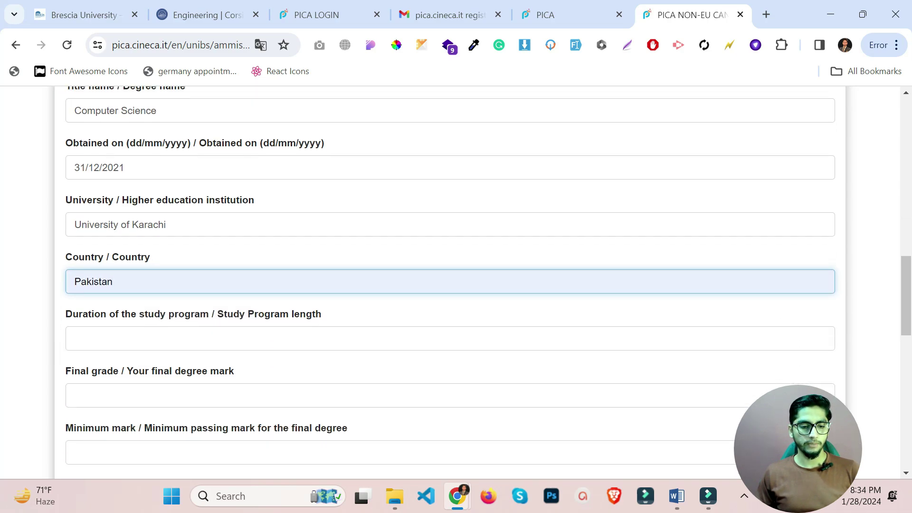
left_click(75, 339)
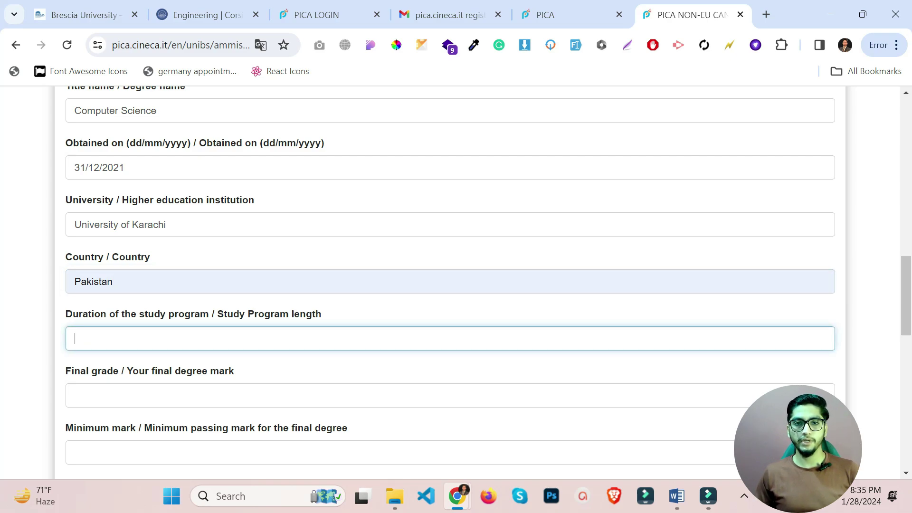
type("04")
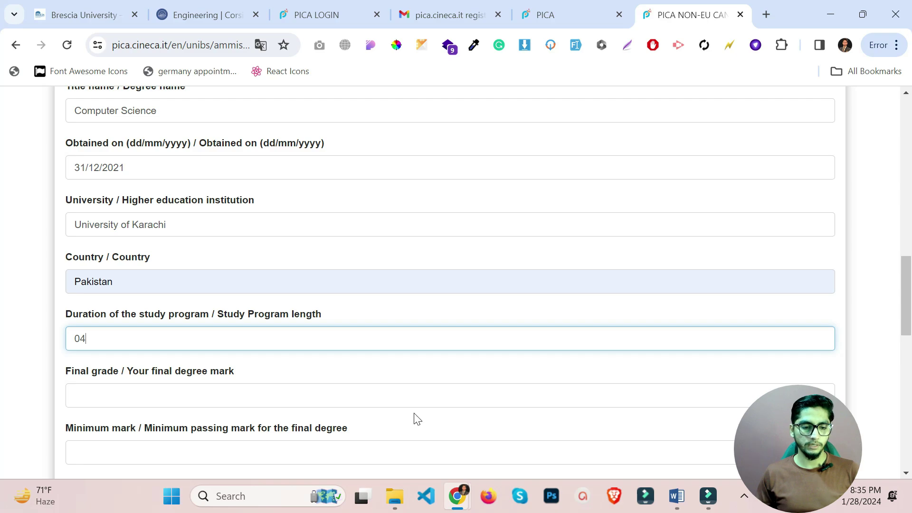
scroll(255, 380, "down", 3)
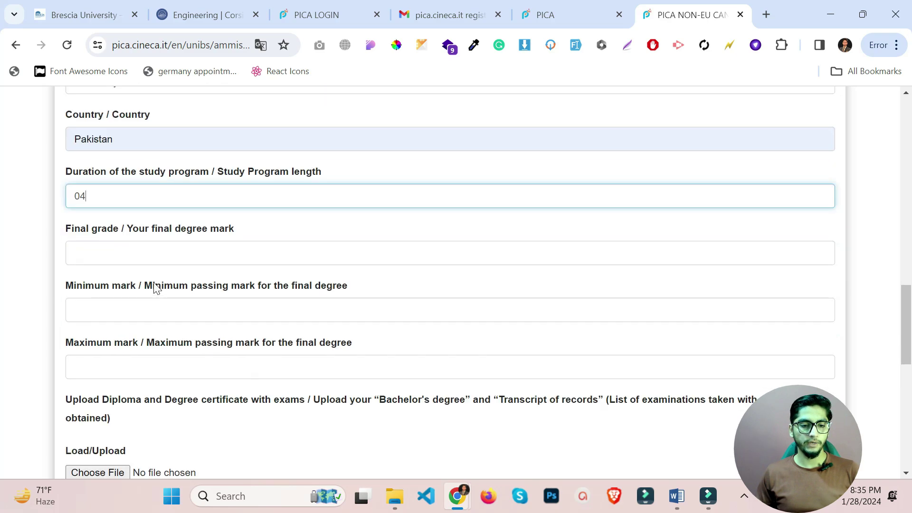
left_click(170, 252)
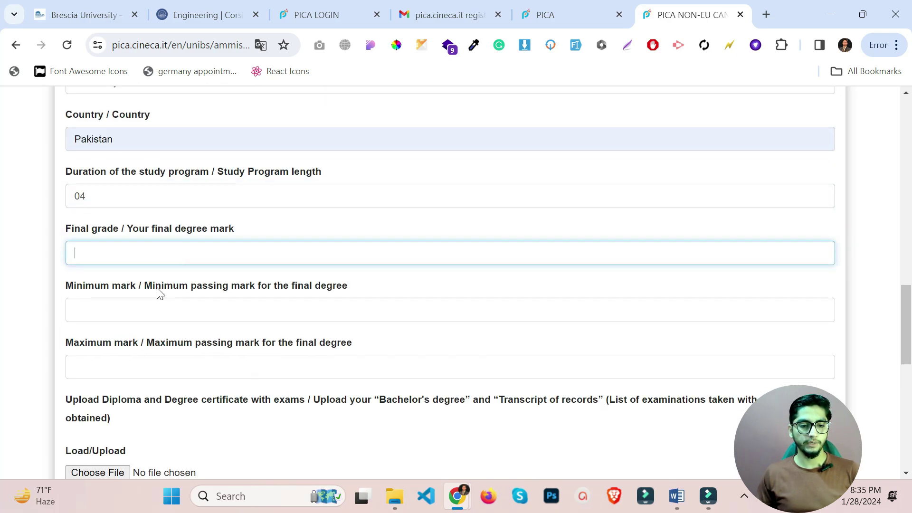
type("3.0")
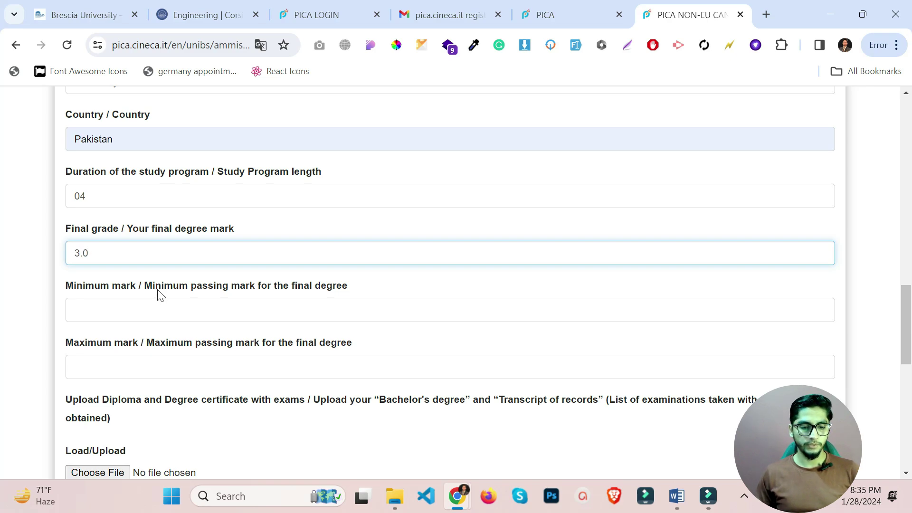
Set the minimum passing mark for the final degree to 2 and the maximum mark to 4.
left_click(175, 309)
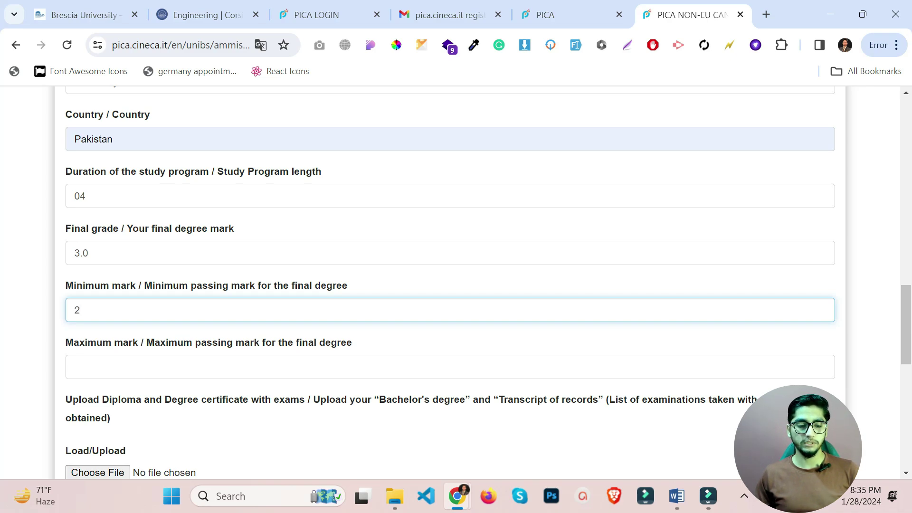
scroll(451, 285, "down", 1)
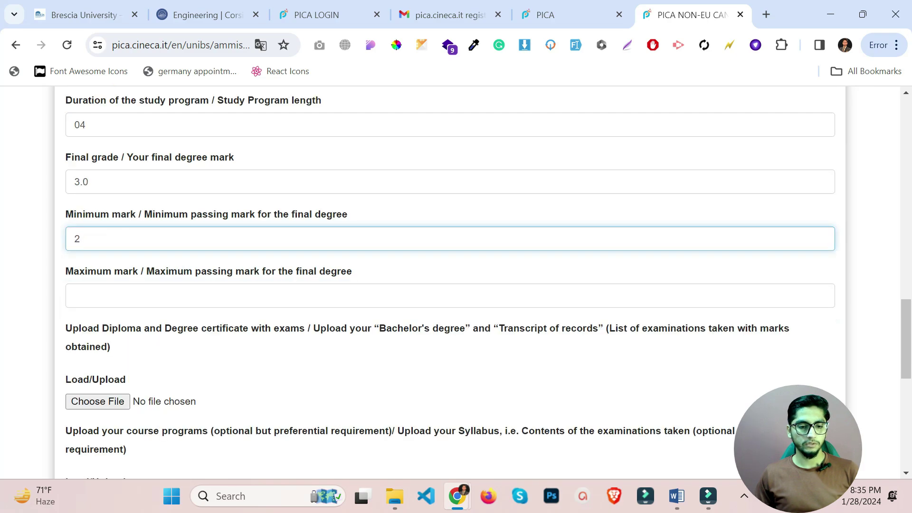
left_click(160, 300)
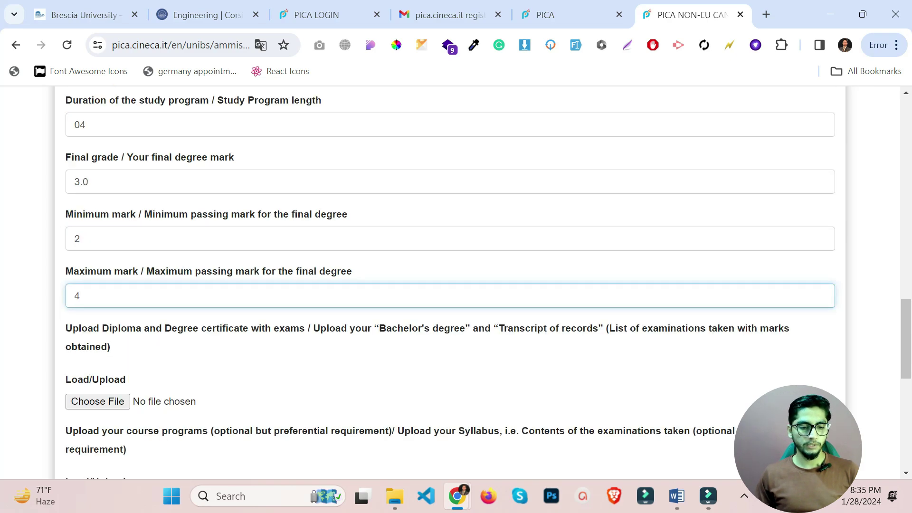
Attach Bachelor-Degree_Transcript.pdf as the bachelor's degree certificate and transcript of records.
scroll(175, 308, "down", 2)
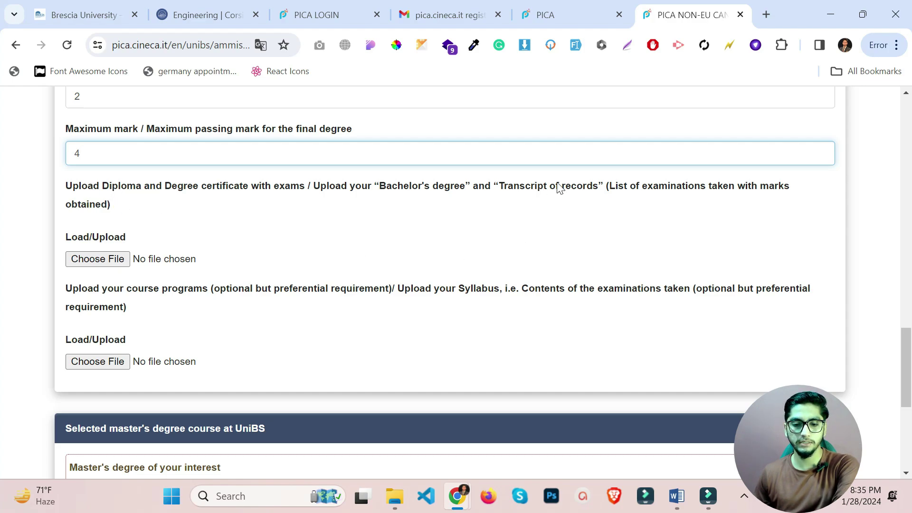
left_click_drag(508, 188, 549, 193)
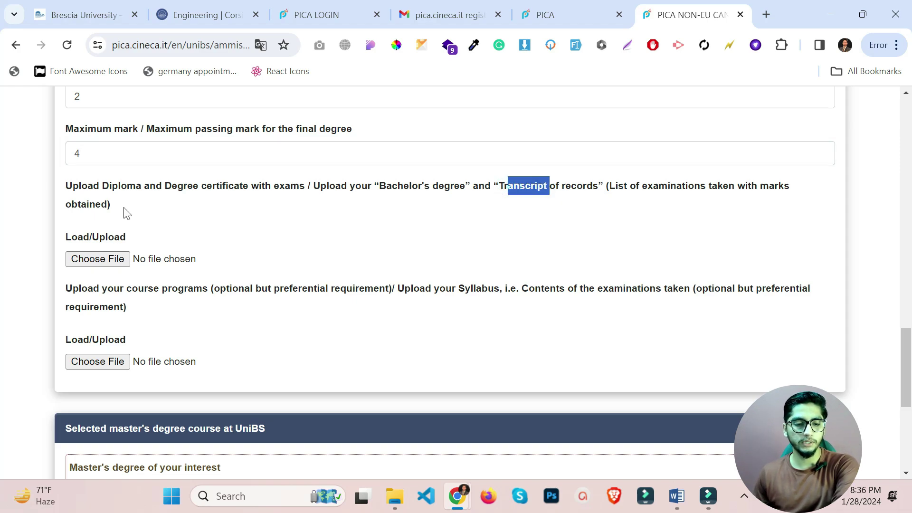
left_click(99, 259)
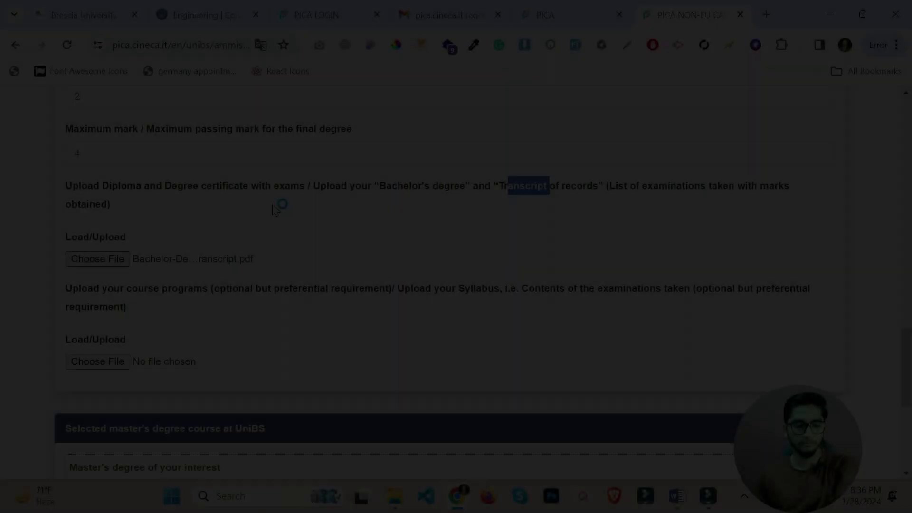
scroll(276, 205, "down", 2)
left_click(287, 259)
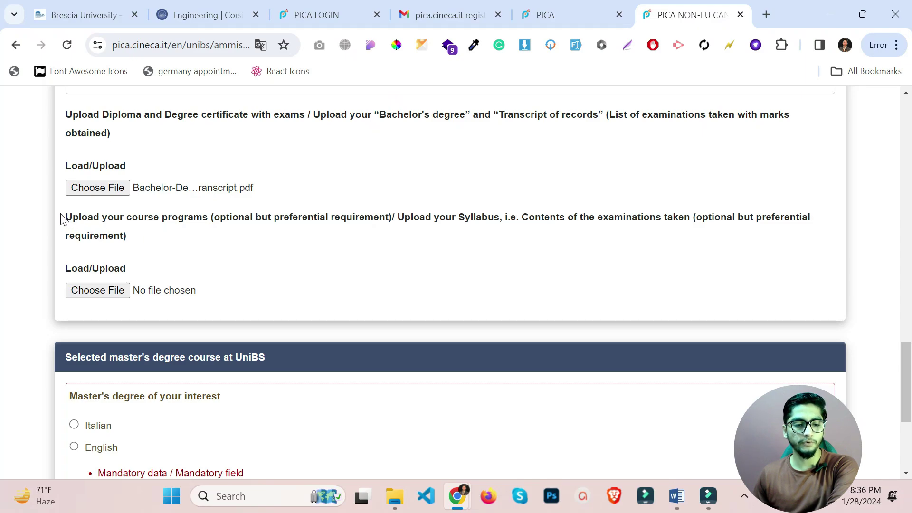
Attach syllabus.pdf from the all Doc folder as the optional course programs document.
left_click_drag(60, 214, 221, 226)
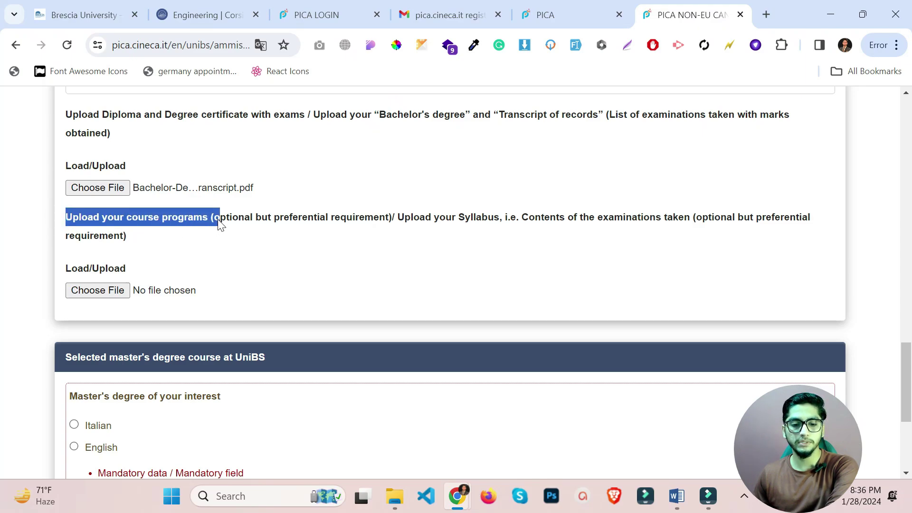
left_click(285, 241)
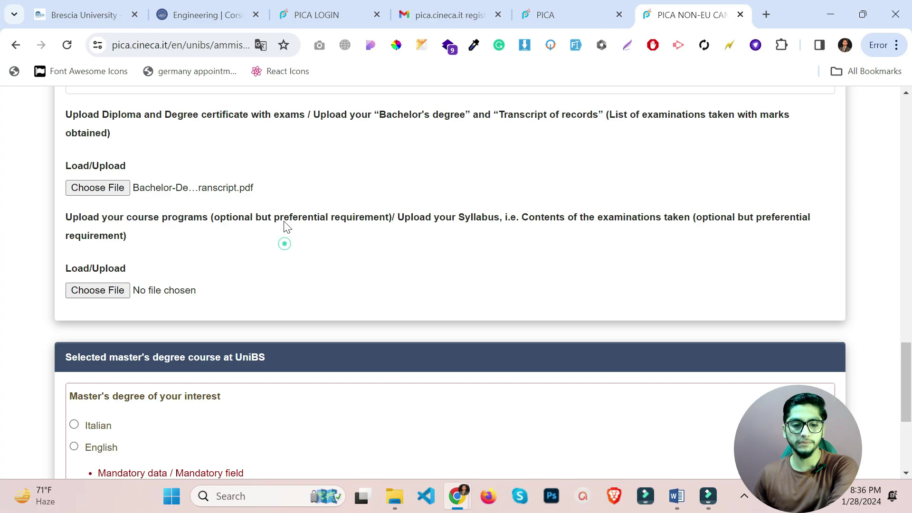
left_click_drag(265, 220, 208, 228)
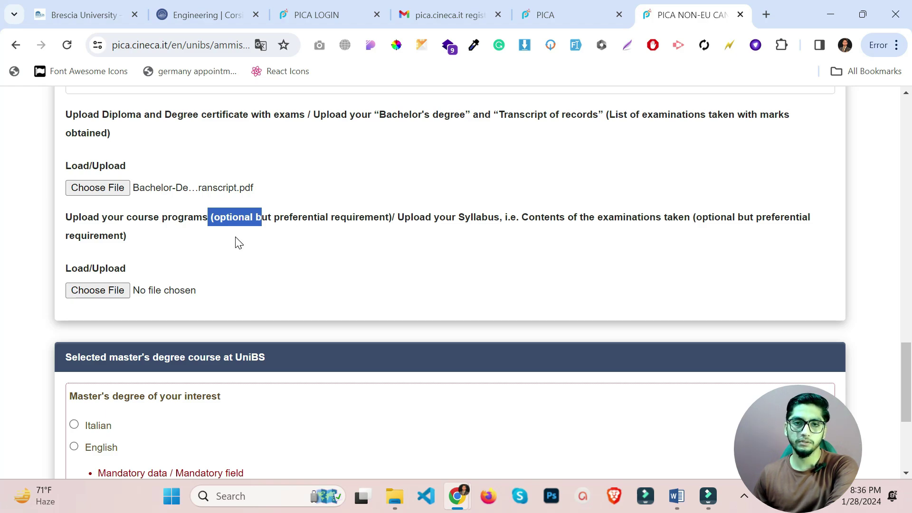
left_click(96, 292)
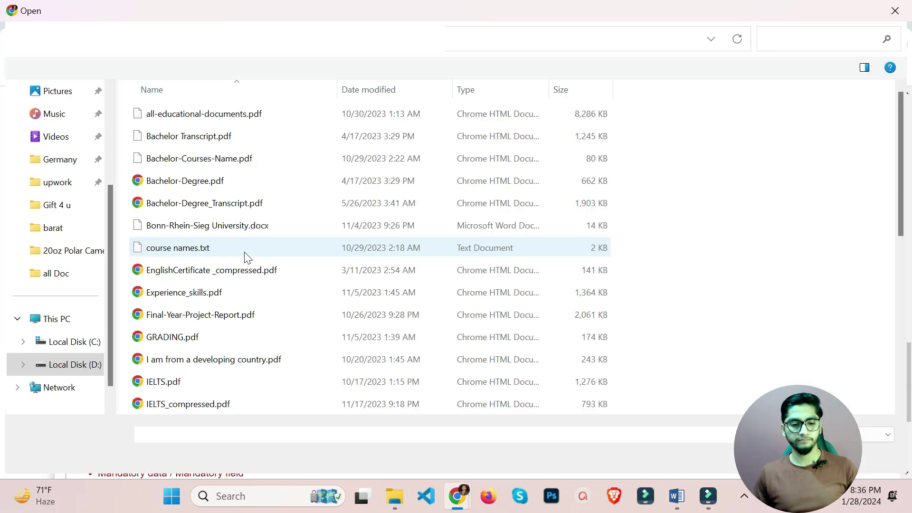
left_click(247, 256)
type("syllabus.pdf")
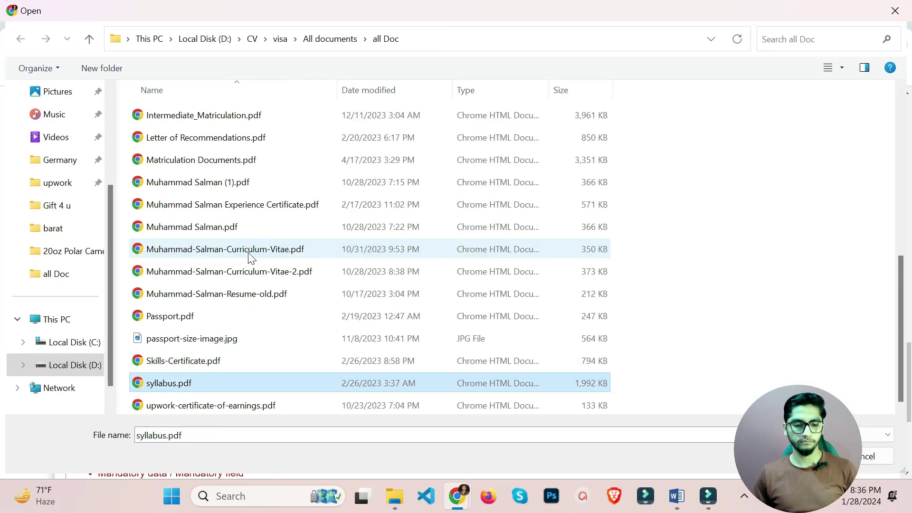
key("Return")
Choose English as the language of the master's degree of interest at UniBS.
scroll(244, 253, "down", 3)
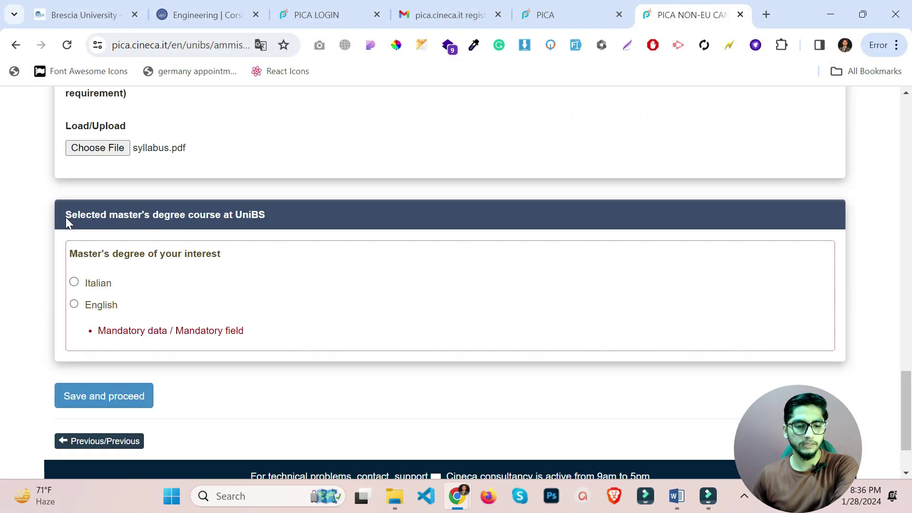
left_click_drag(66, 217, 265, 215)
left_click(264, 209)
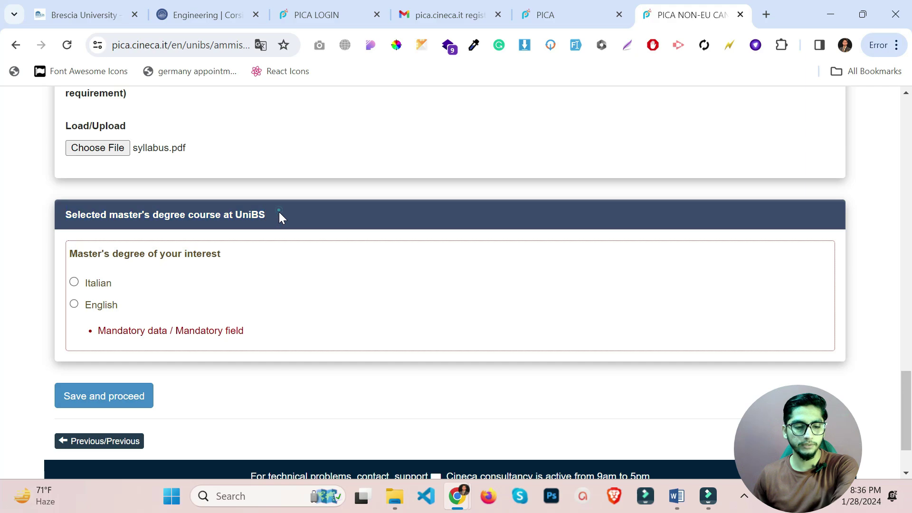
left_click(102, 314)
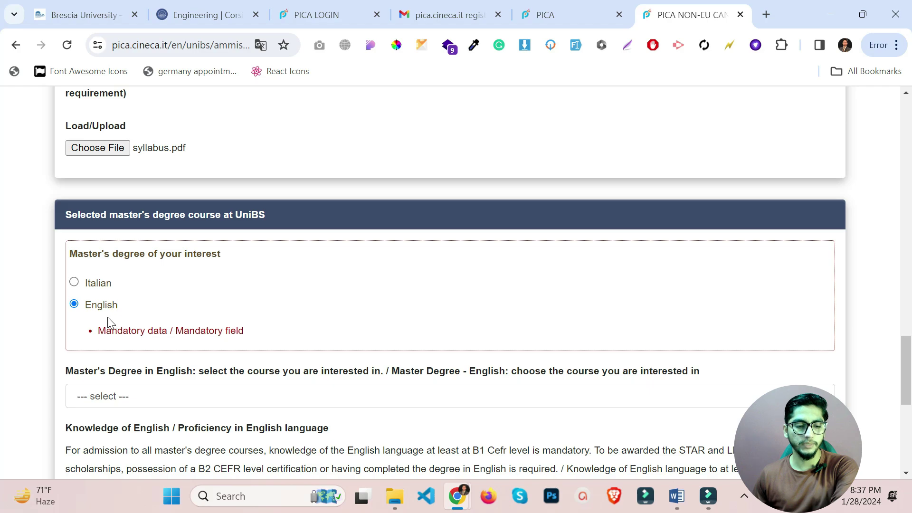
Select Analytics and Data Science for Economics and Management as the English-taught master's course of interest.
scroll(108, 321, "down", 3)
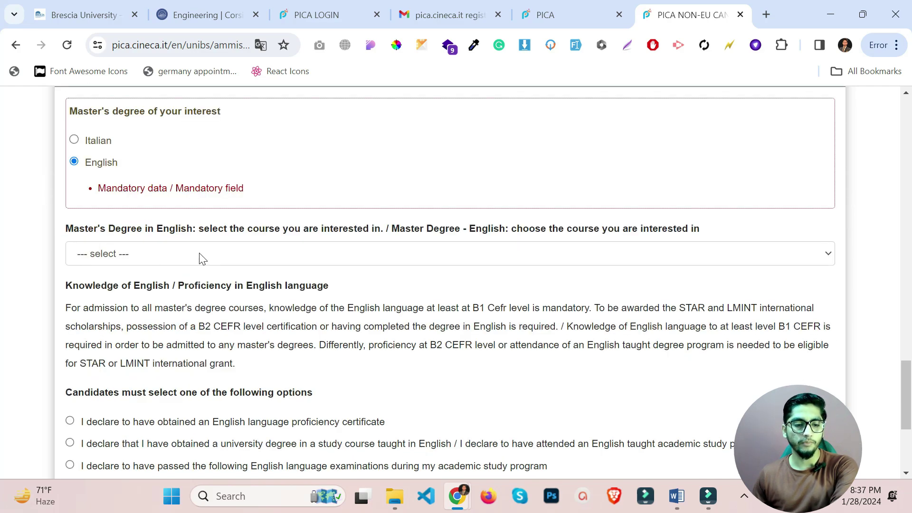
scroll(198, 253, "down", 1)
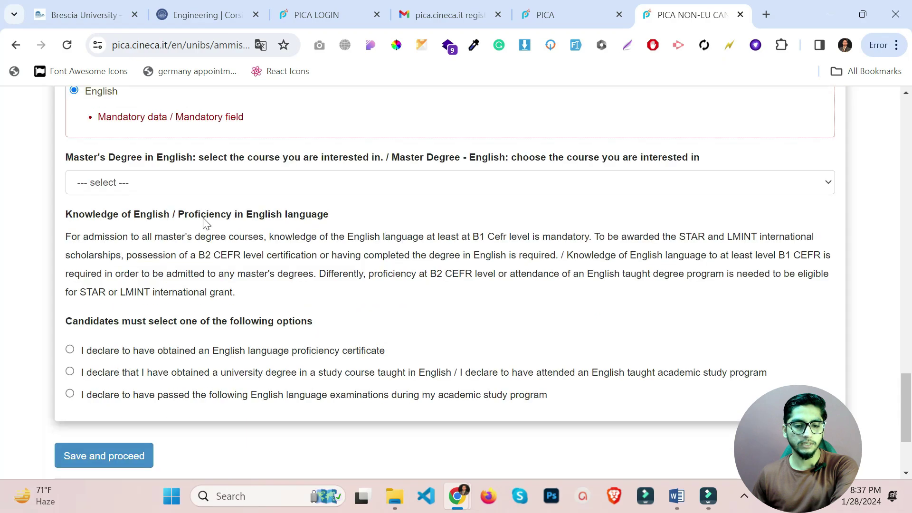
left_click(187, 182)
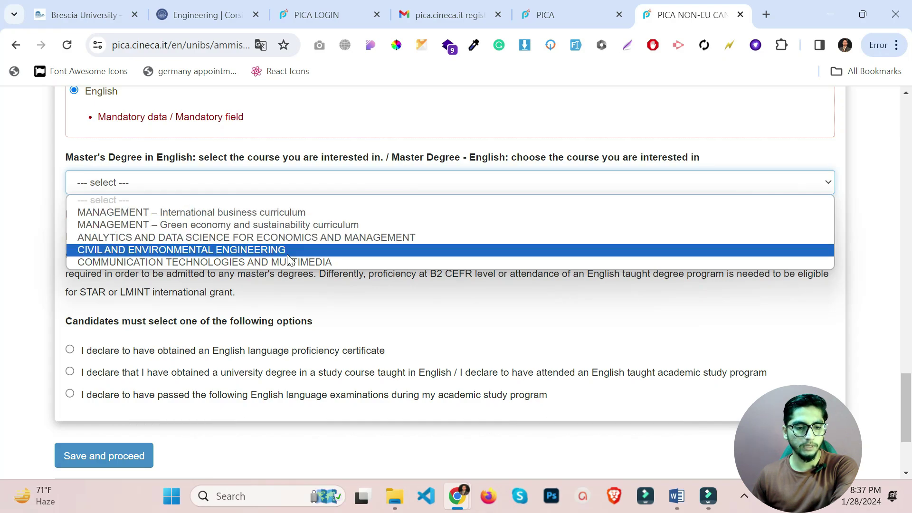
left_click(343, 261)
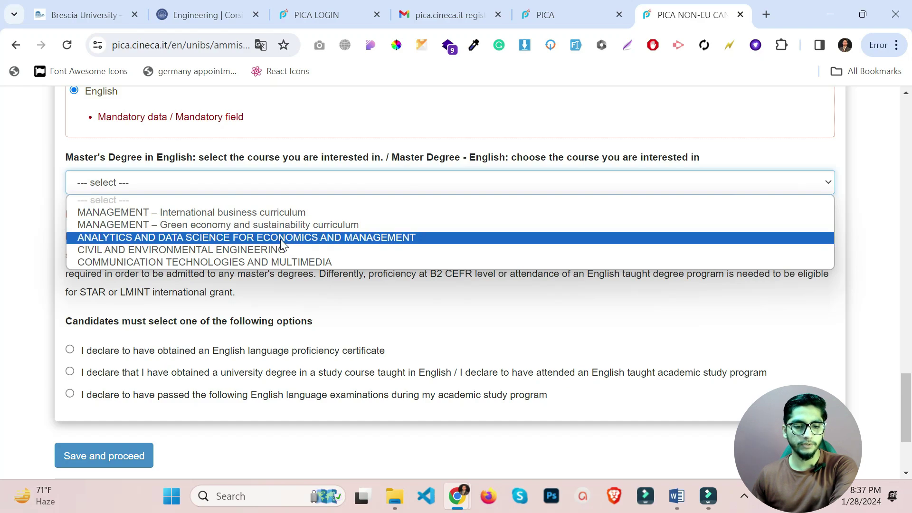
left_click(249, 238)
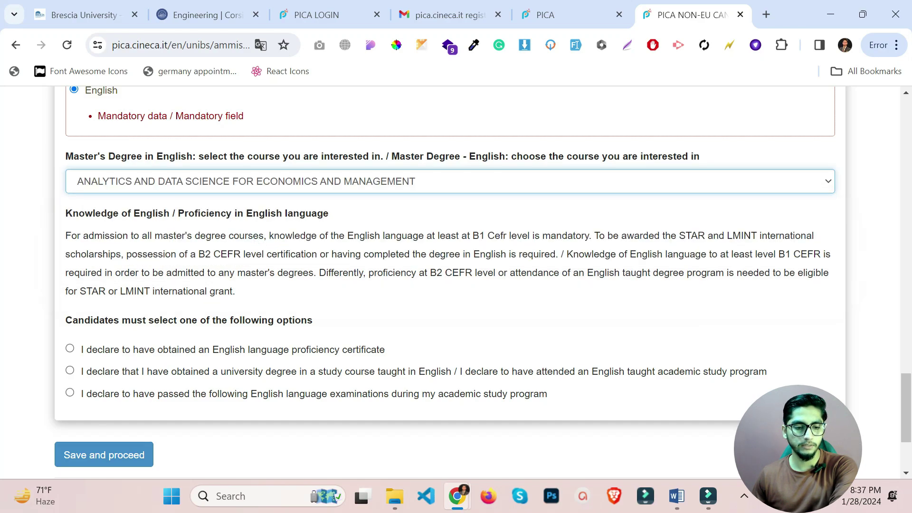
Review the English proficiency requirements for master's admission and for the STAR and LMINT international scholarships.
scroll(200, 118, "down", 2)
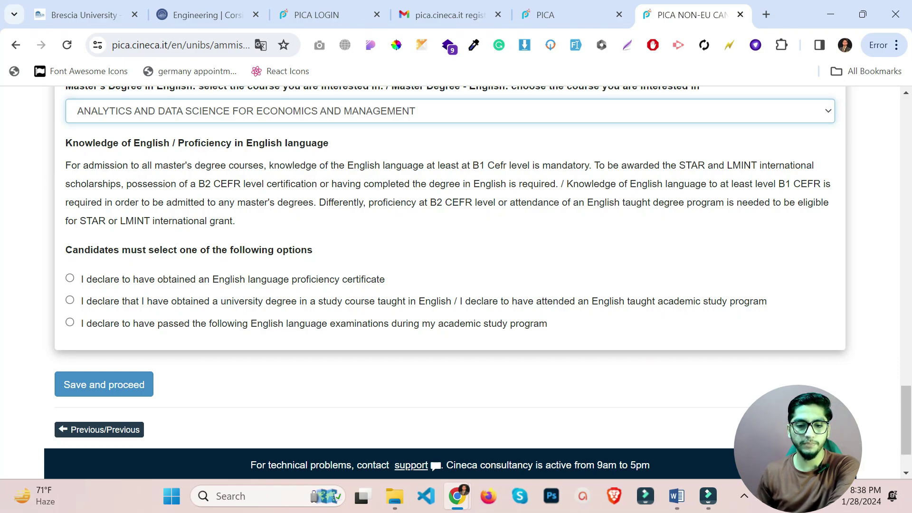
left_click_drag(348, 165, 581, 165)
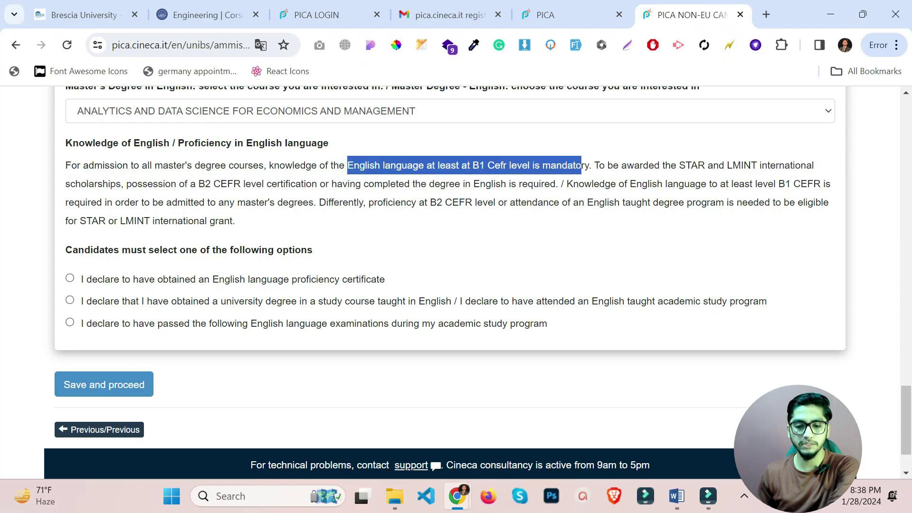
left_click(601, 162)
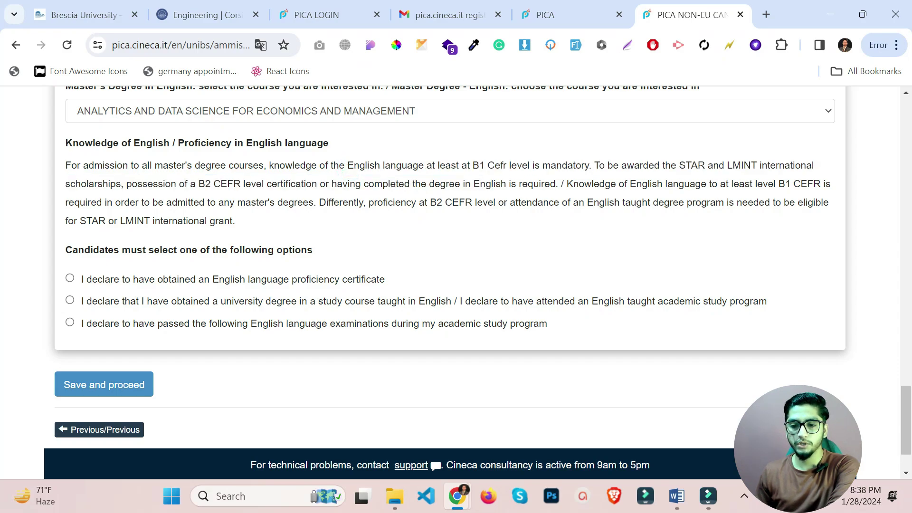
left_click_drag(760, 165, 121, 187)
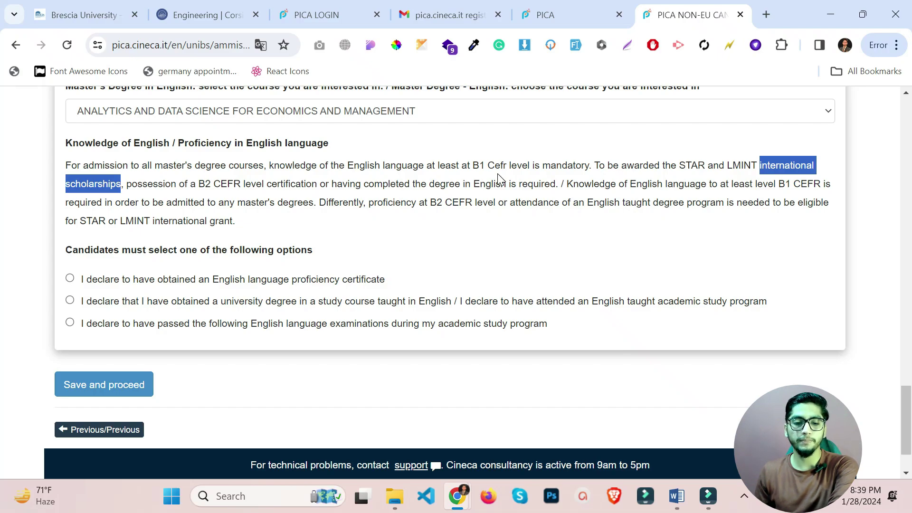
left_click(511, 198)
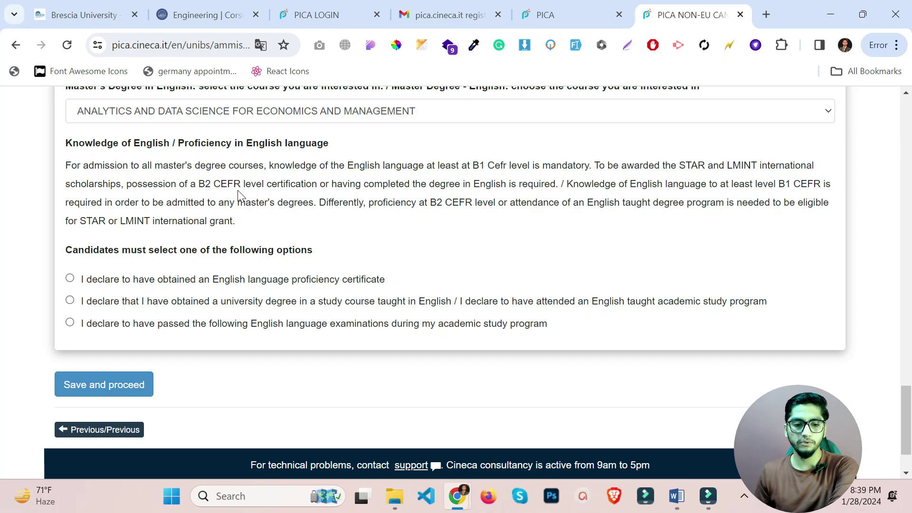
Compare the fields required by the three English proficiency declarations: language certificate, English-taught degree, and passed language examinations.
left_click_drag(196, 184, 271, 184)
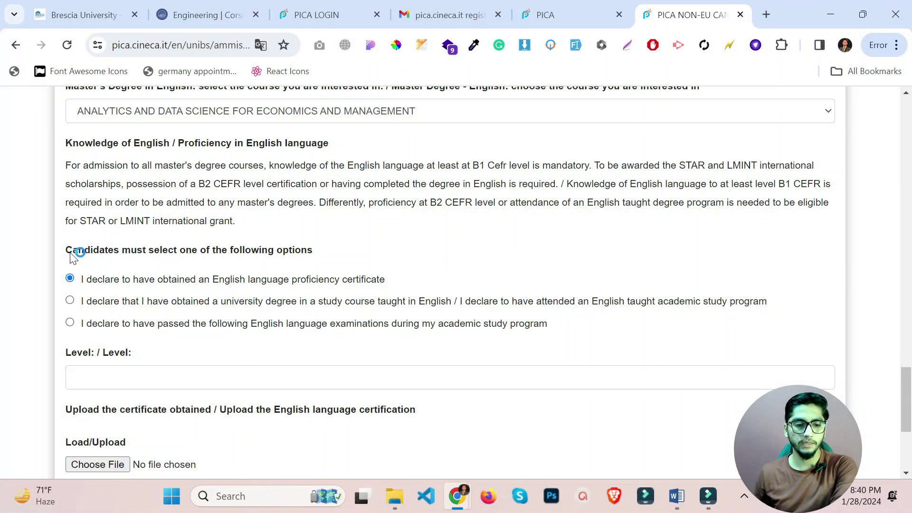
left_click_drag(71, 253, 312, 255)
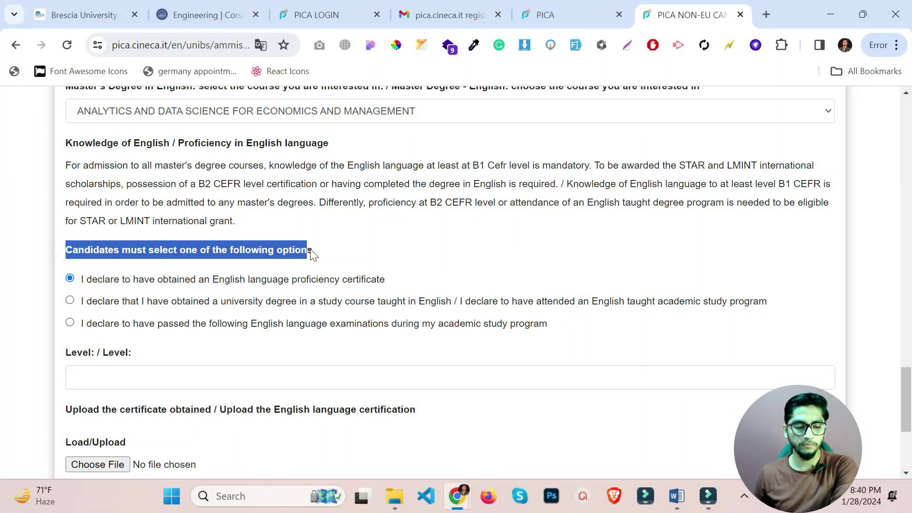
left_click(371, 247)
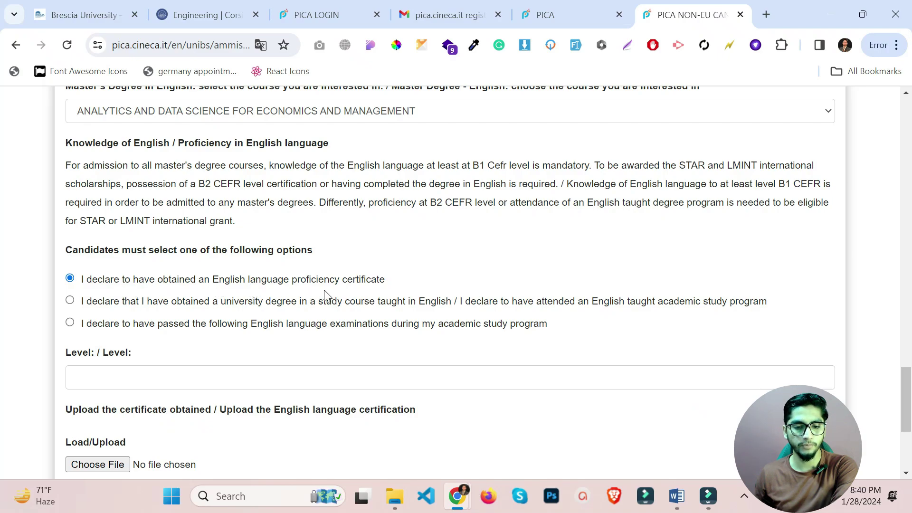
scroll(336, 240, "down", 2)
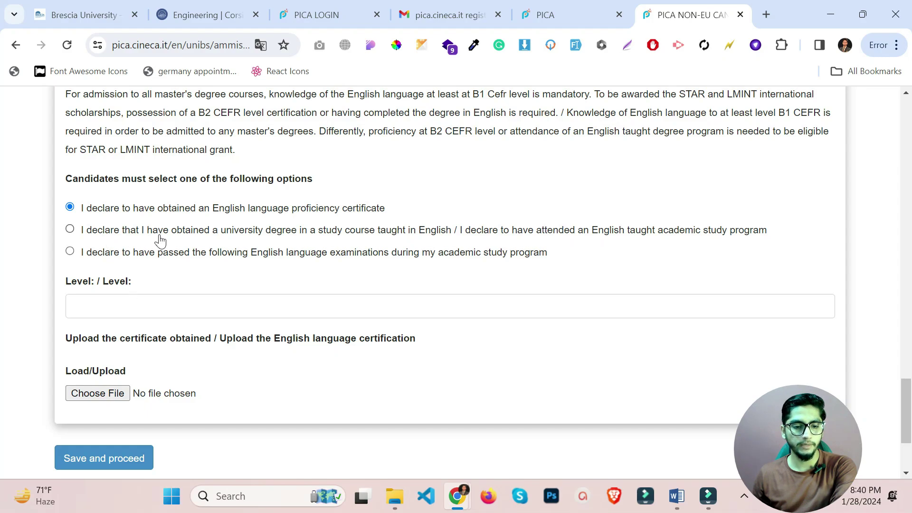
left_click(375, 236)
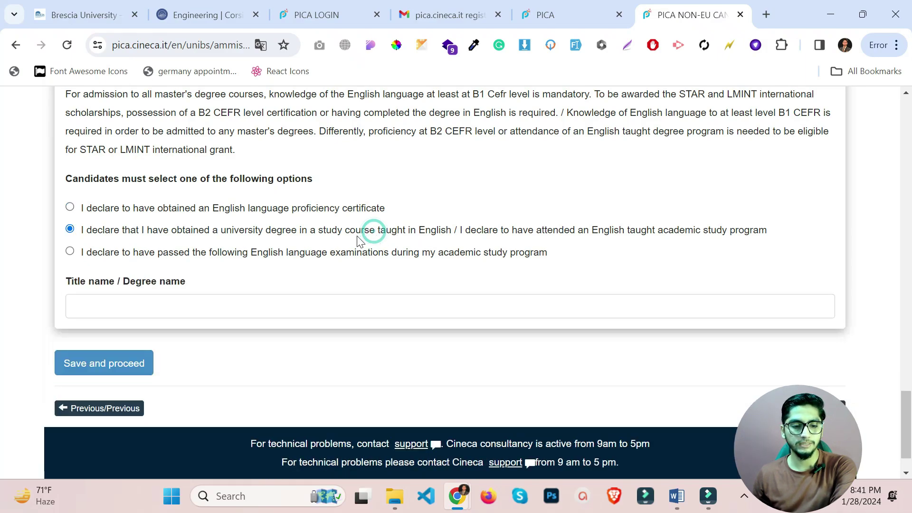
left_click(95, 309)
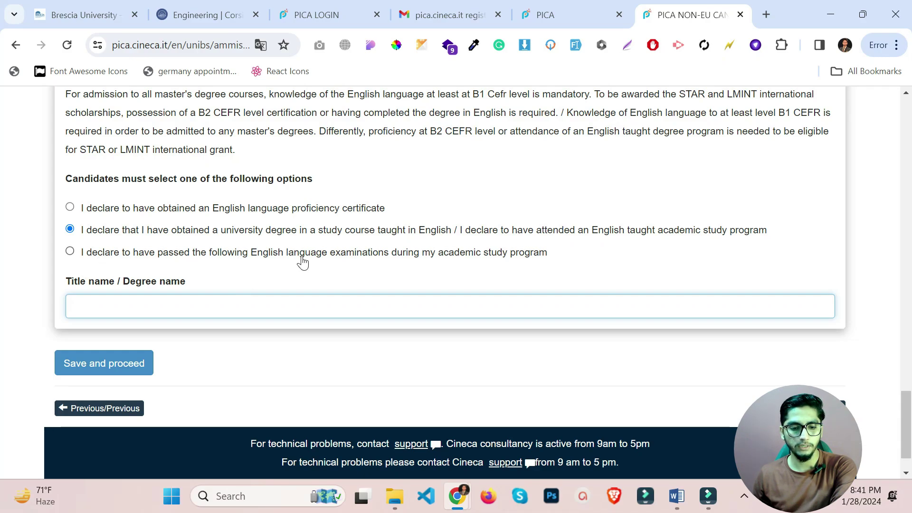
left_click(445, 254)
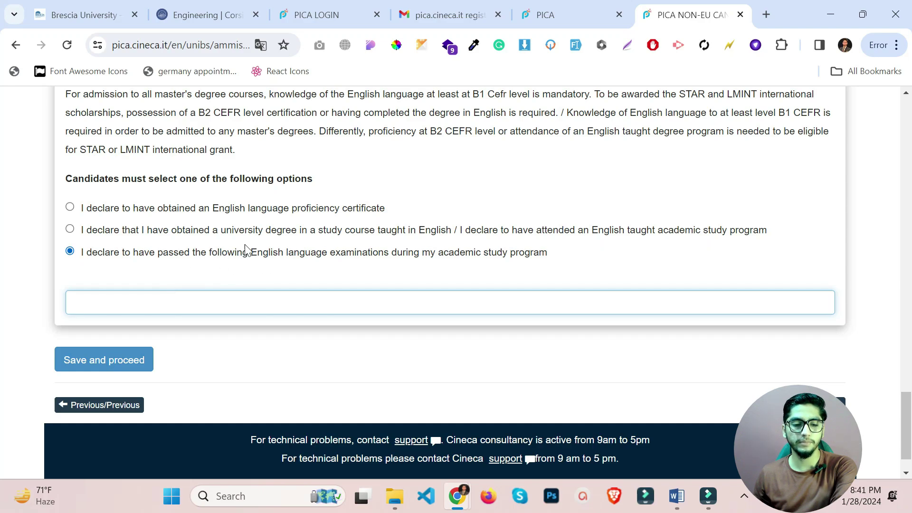
left_click(108, 233)
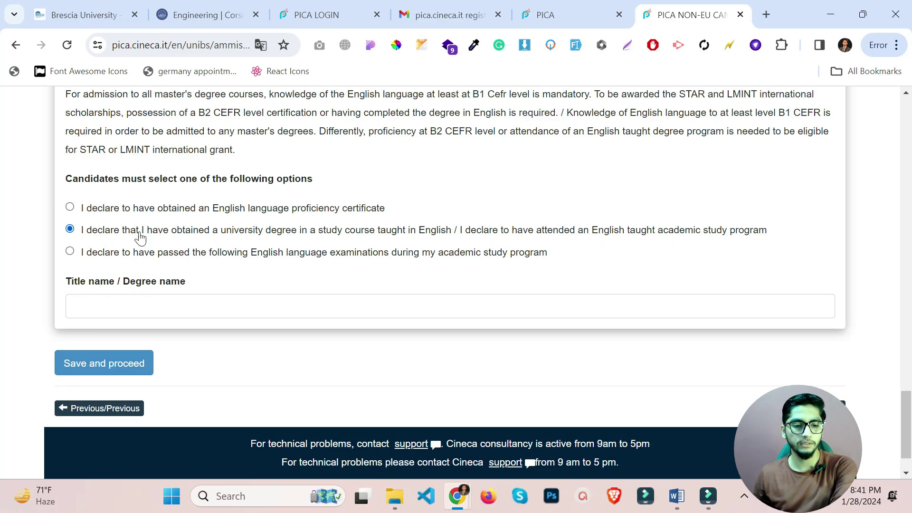
Declare having obtained an English language proficiency certificate and set its level to B2.
left_click(130, 213)
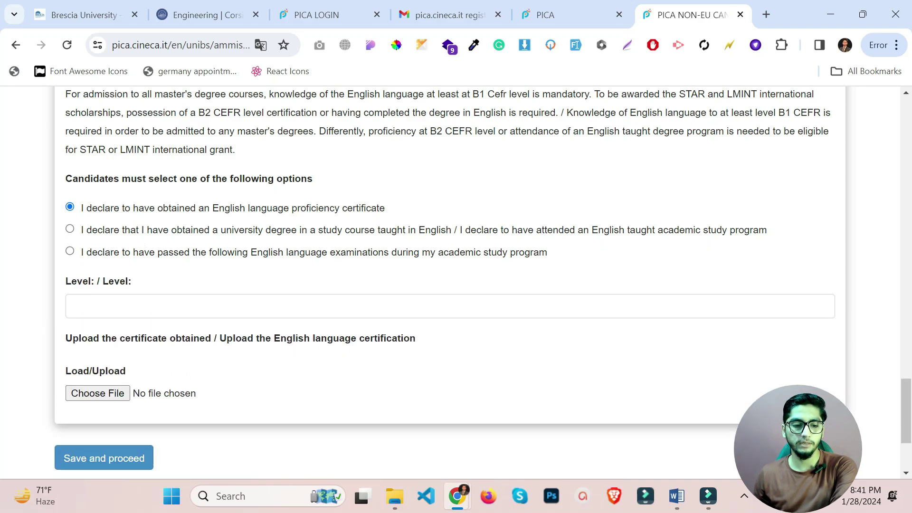
key("Tab")
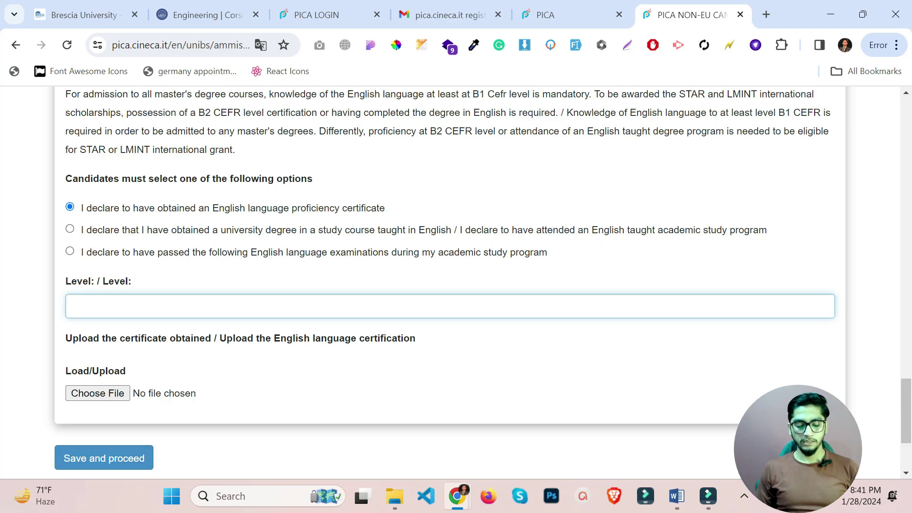
type("C")
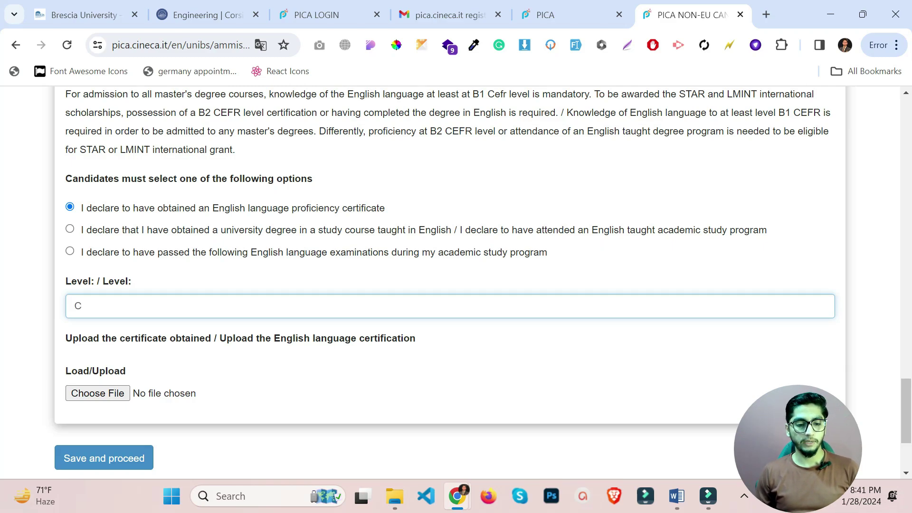
type("B2")
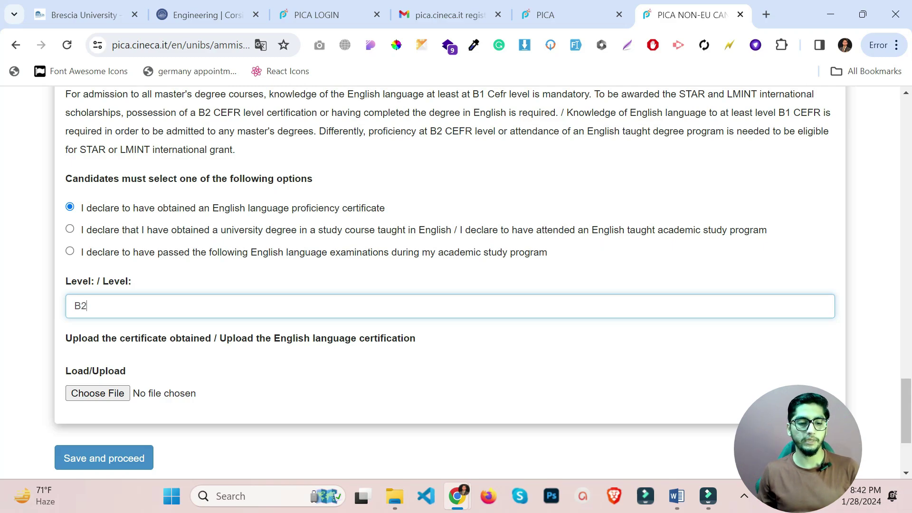
Attach IELTS.pdf as the English language certification, then save the page and proceed to the international grants section.
left_click(80, 394)
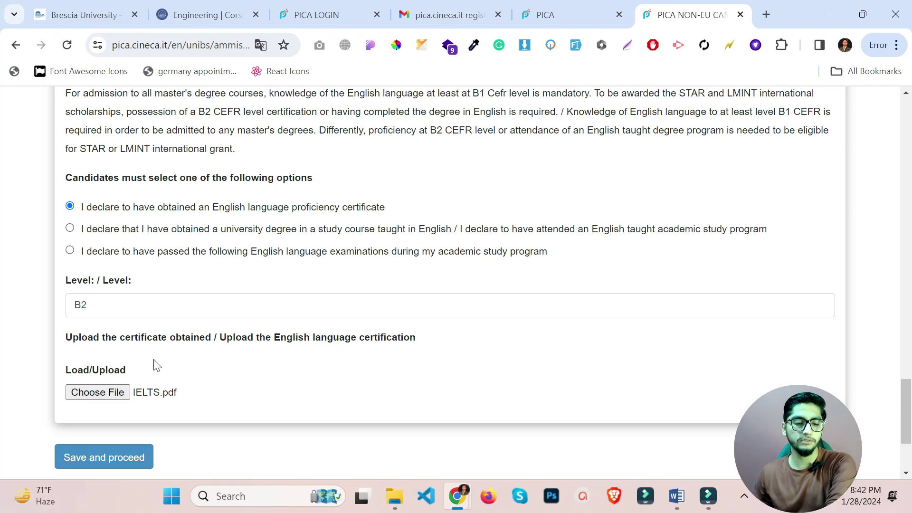
scroll(157, 365, "down", 2)
left_click(91, 396)
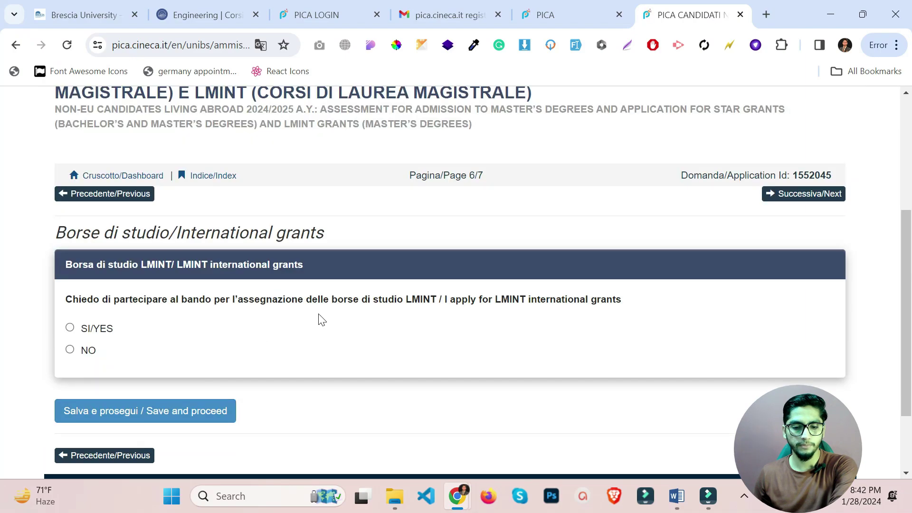
Translate the International grants page into English and choose YES to apply for the LMINT international grants.
right_click(318, 313)
scroll(428, 167, "down", 2)
left_click(404, 196)
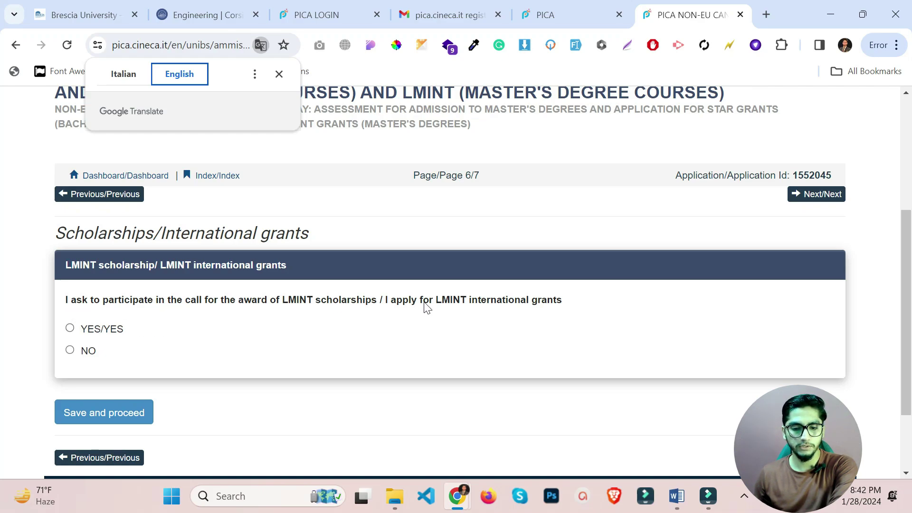
left_click(100, 329)
Attach the curriculum vitae PDF as the CV and the recommendations PDF as the letter of recommendation for the LMINT grant.
scroll(102, 328, "down", 1)
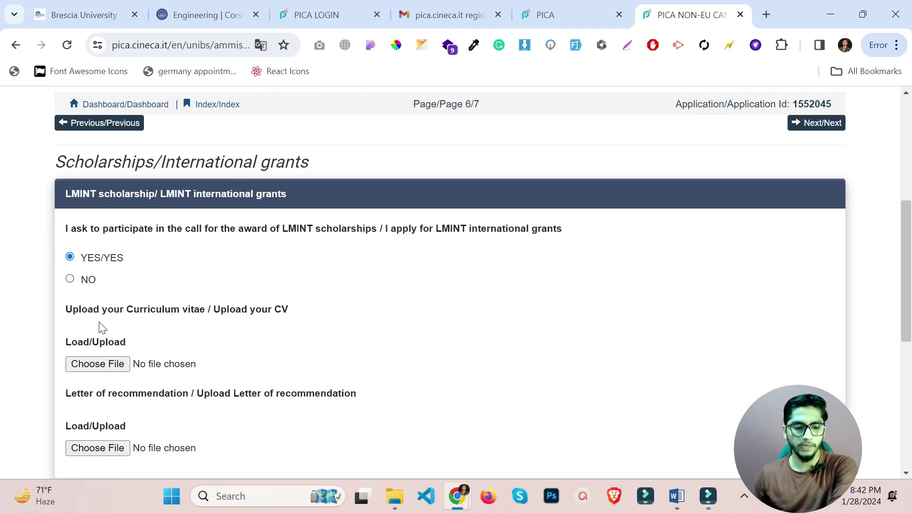
scroll(102, 328, "down", 3)
scroll(99, 321, "down", 4)
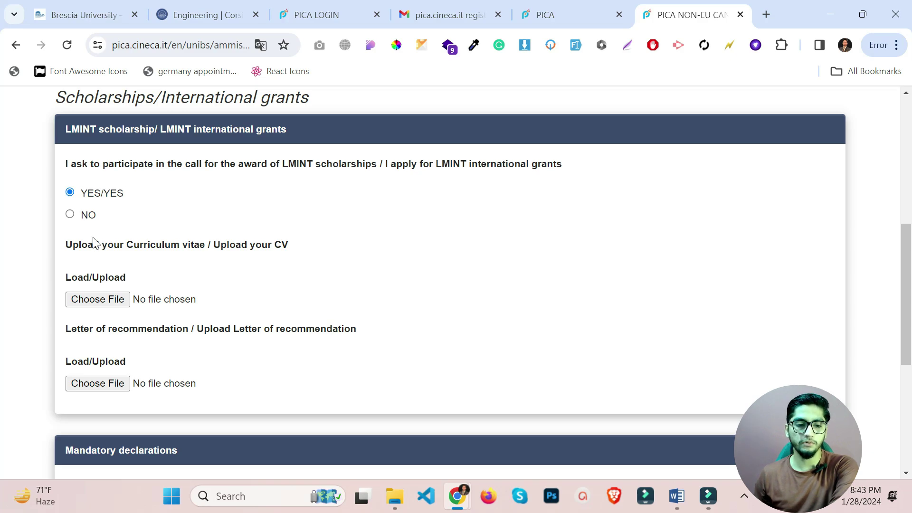
left_click(110, 300)
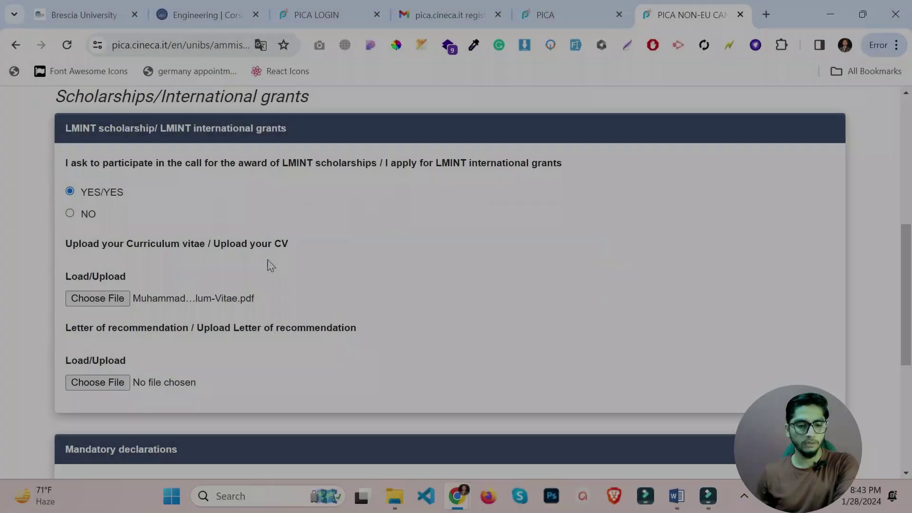
scroll(266, 260, "down", 1)
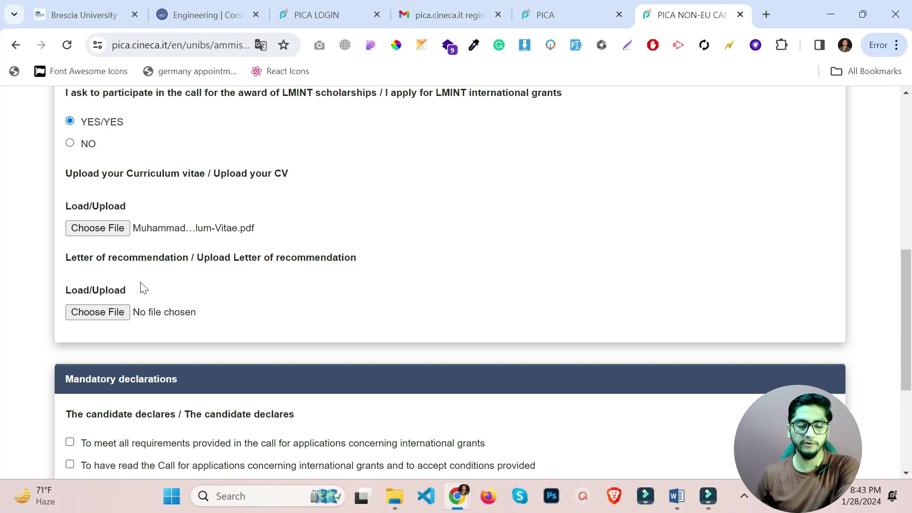
left_click(216, 316)
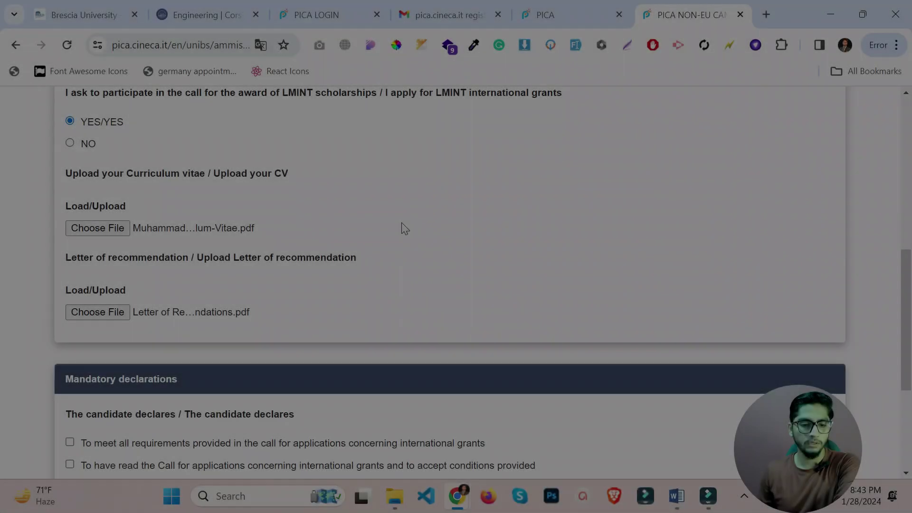
Accept both mandatory declarations on meeting the grant requirements and having read the call, and save the grants page.
scroll(375, 247, "down", 3)
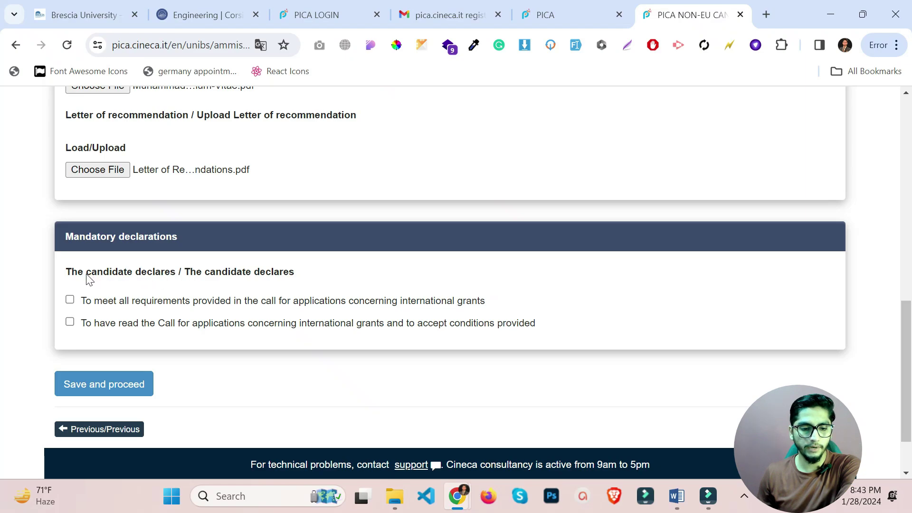
left_click(78, 304)
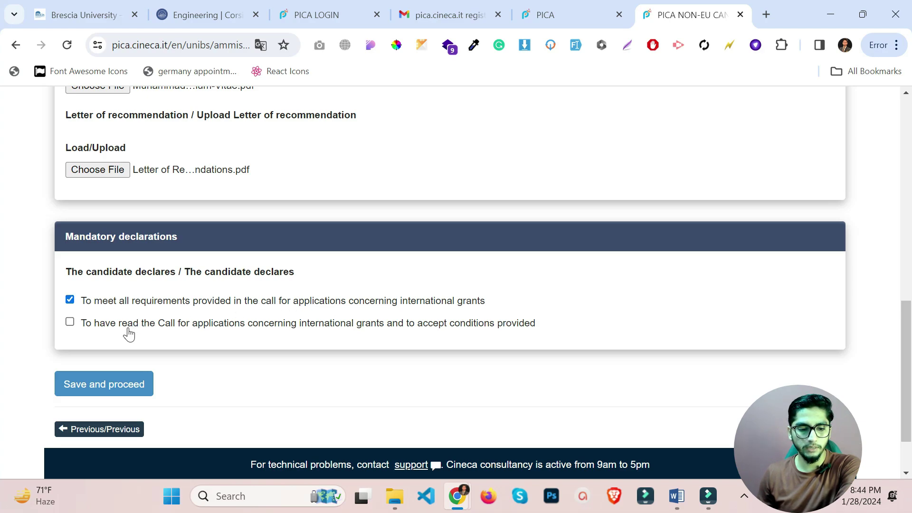
left_click(70, 322)
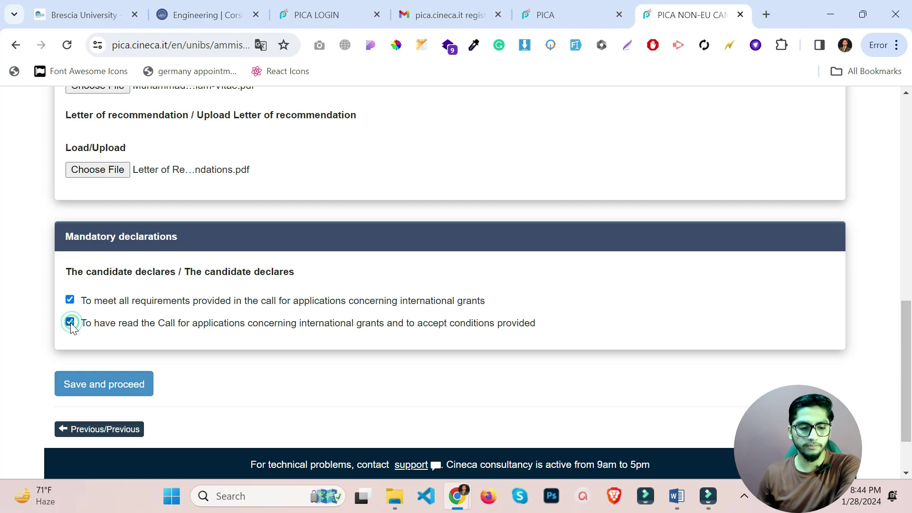
scroll(341, 336, "down", 2)
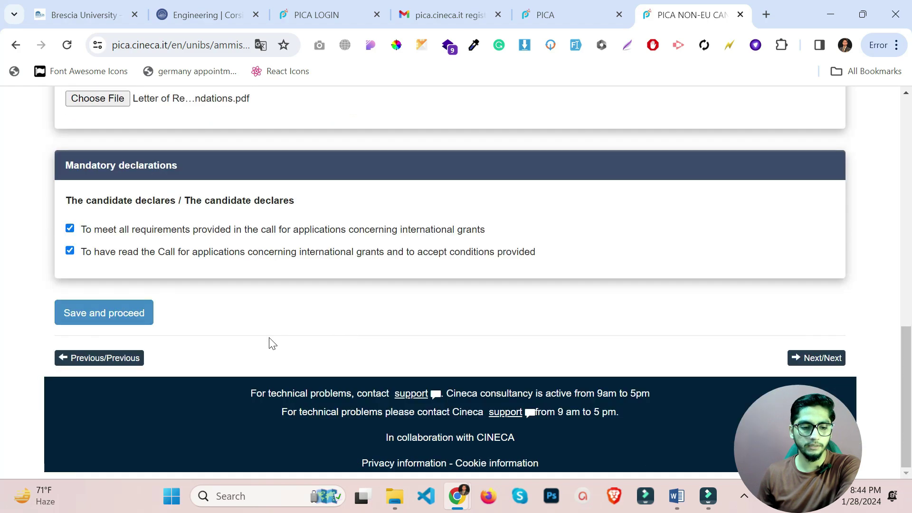
left_click(113, 319)
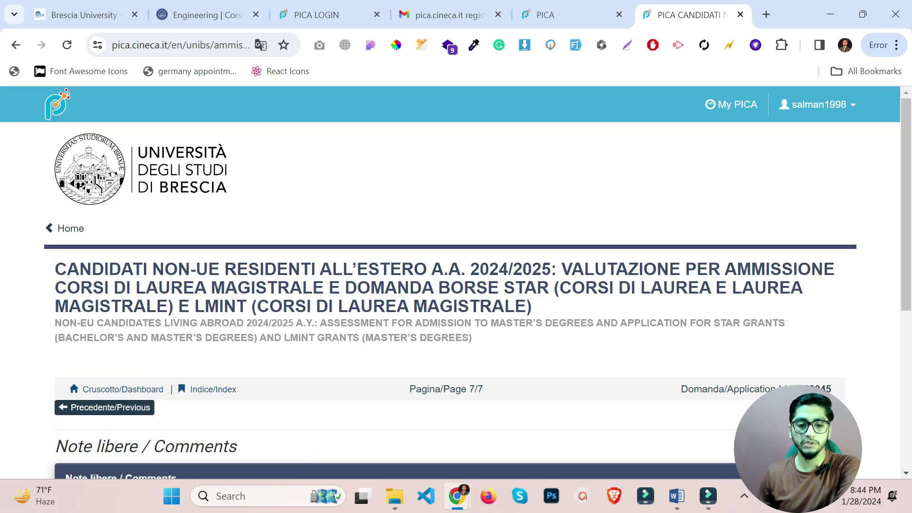
Translate the Comments page into English, leave the comments blank, and save back to the dashboard.
scroll(456, 285, "down", 3)
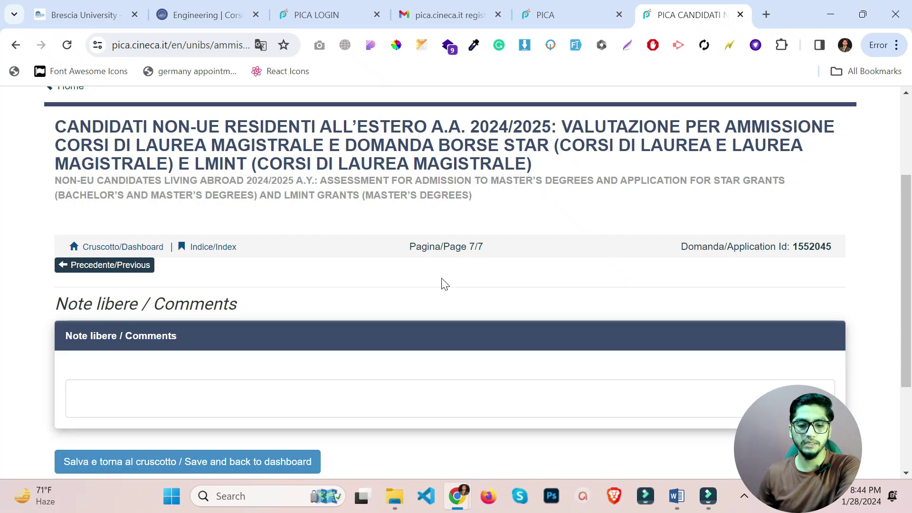
right_click(445, 284)
key("Escape")
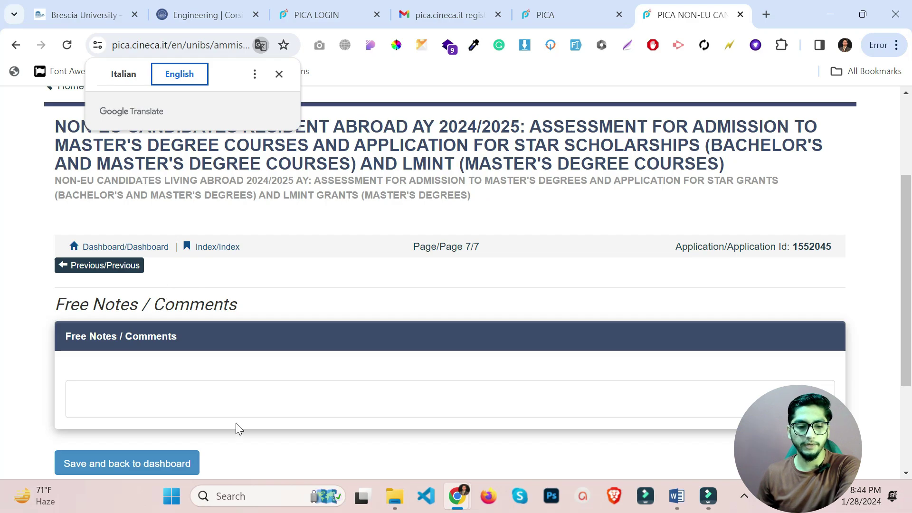
left_click(235, 409)
scroll(172, 362, "down", 3)
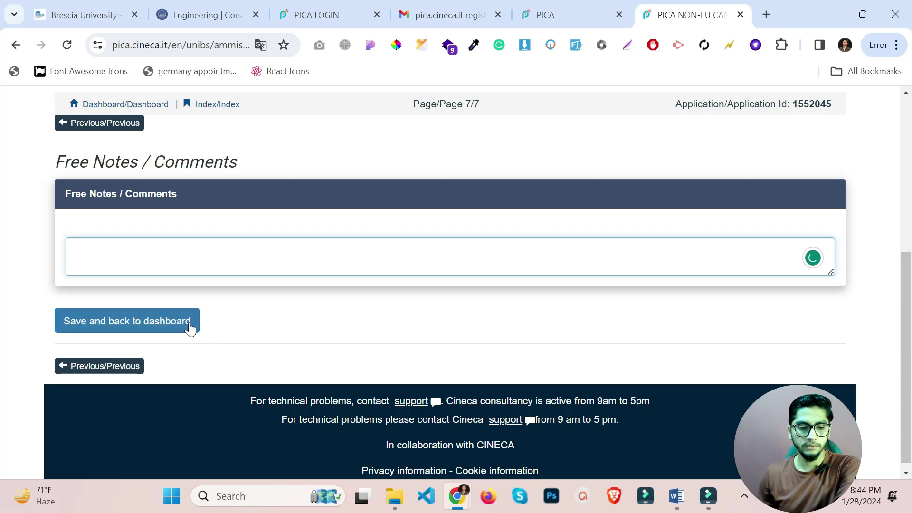
left_click(89, 323)
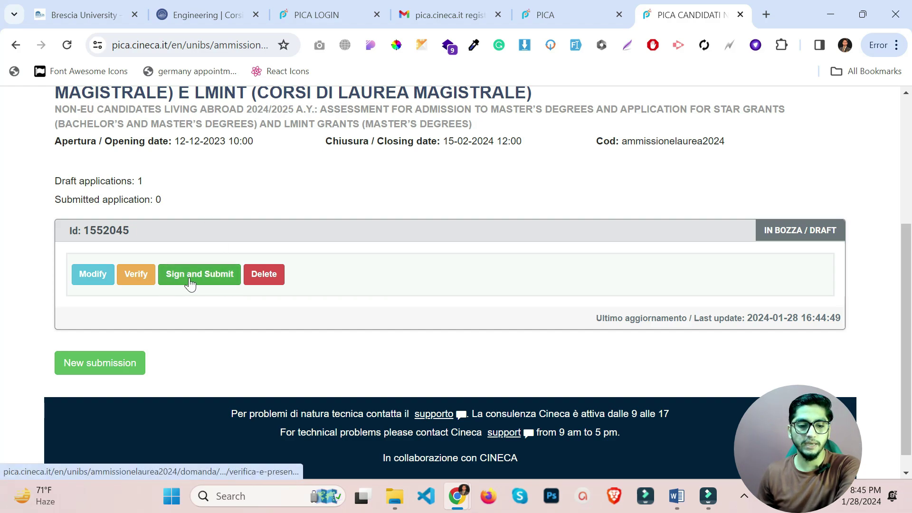
Start signing and submitting the draft application, and translate its summary page into English.
left_click(211, 280)
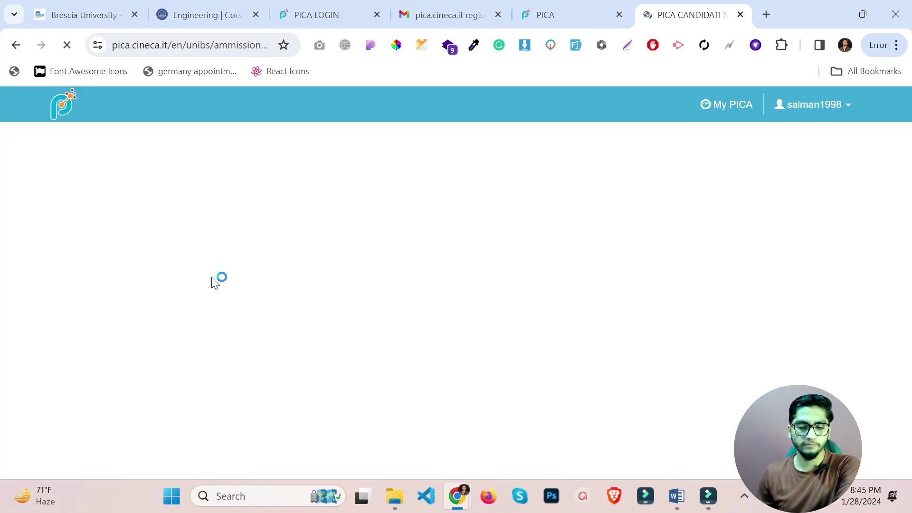
scroll(212, 278, "down", 4)
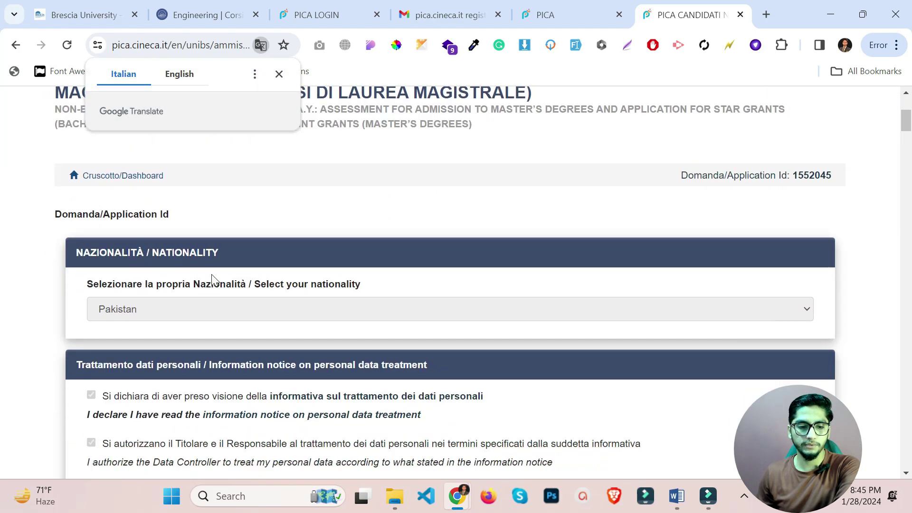
left_click(186, 79)
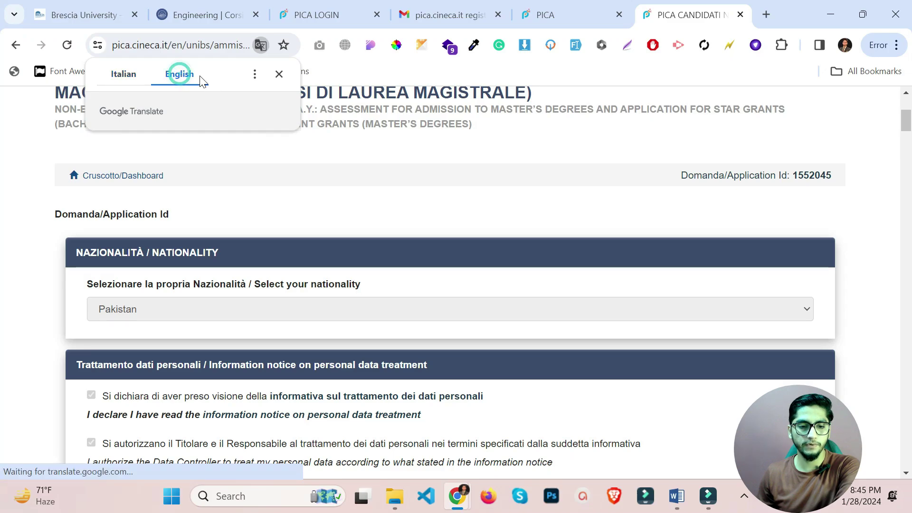
left_click(279, 75)
Review the full application summary through to the comments section and confirm it to generate the application PDF.
scroll(380, 266, "down", 20)
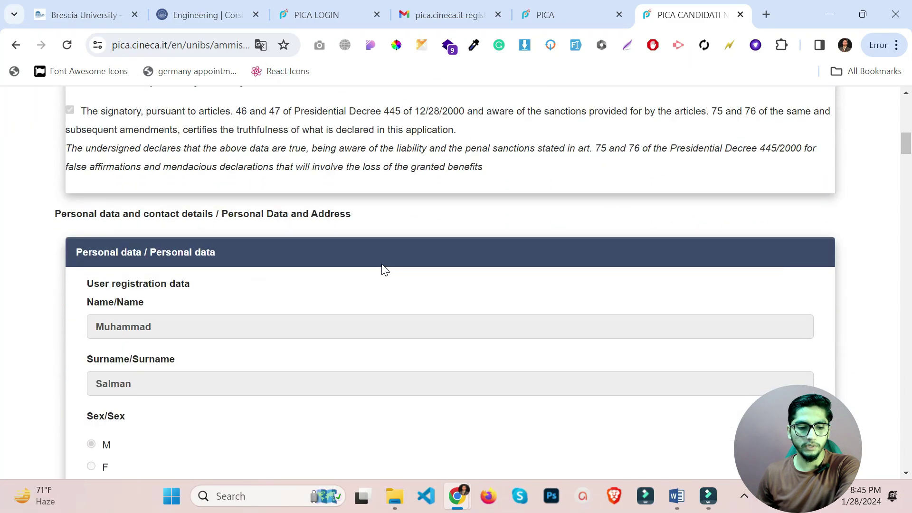
scroll(382, 266, "down", 15)
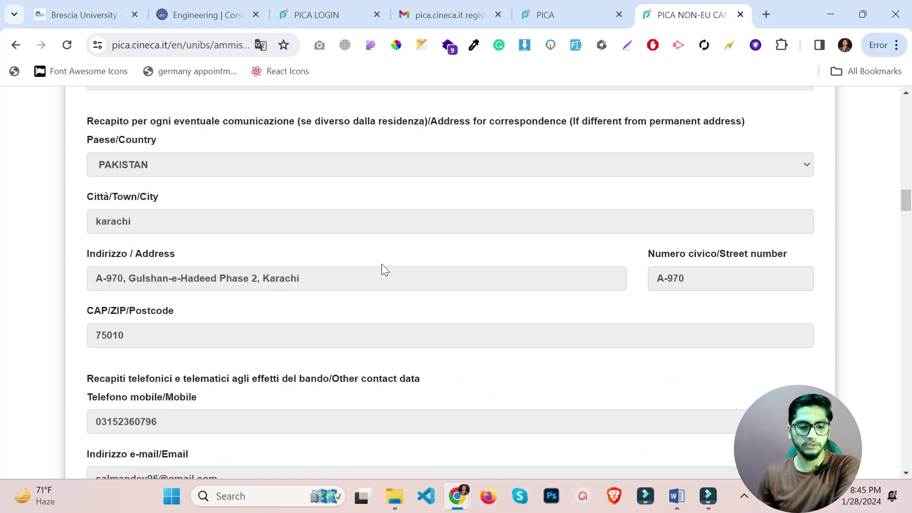
scroll(384, 270, "down", 20)
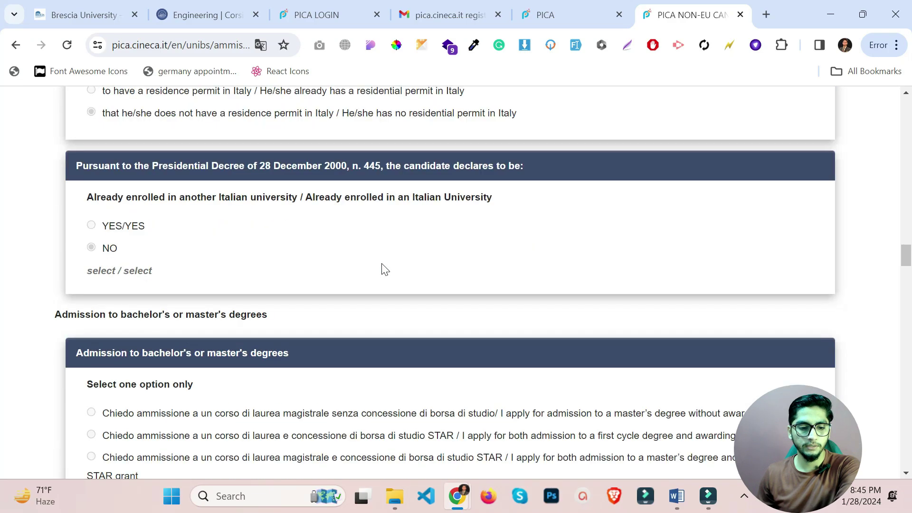
scroll(385, 269, "down", 20)
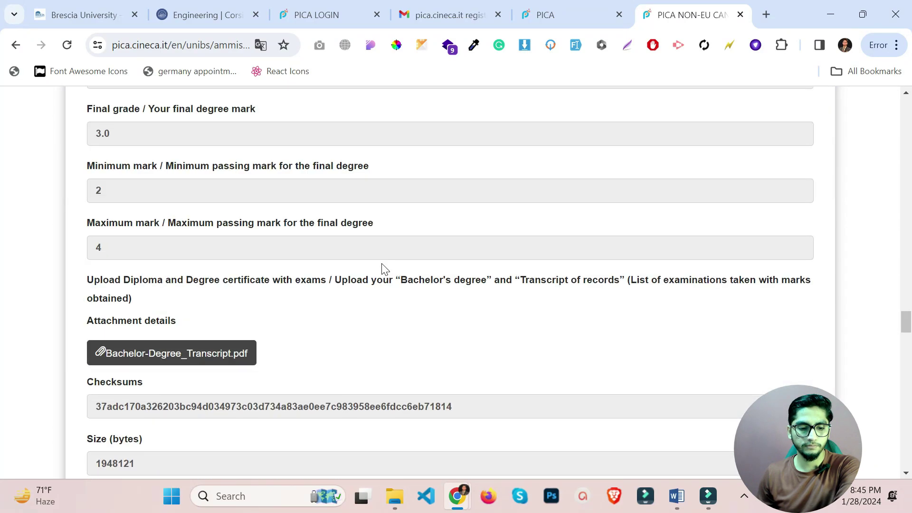
scroll(385, 270, "down", 20)
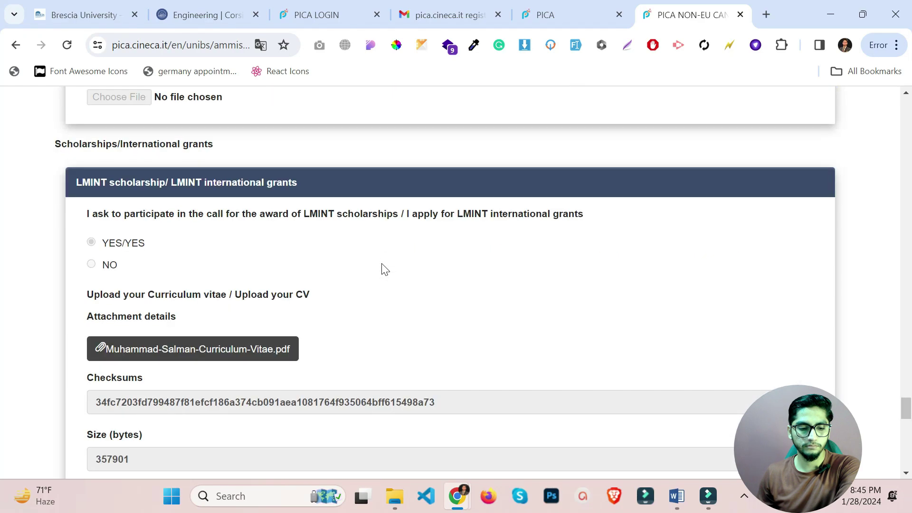
scroll(385, 269, "down", 9)
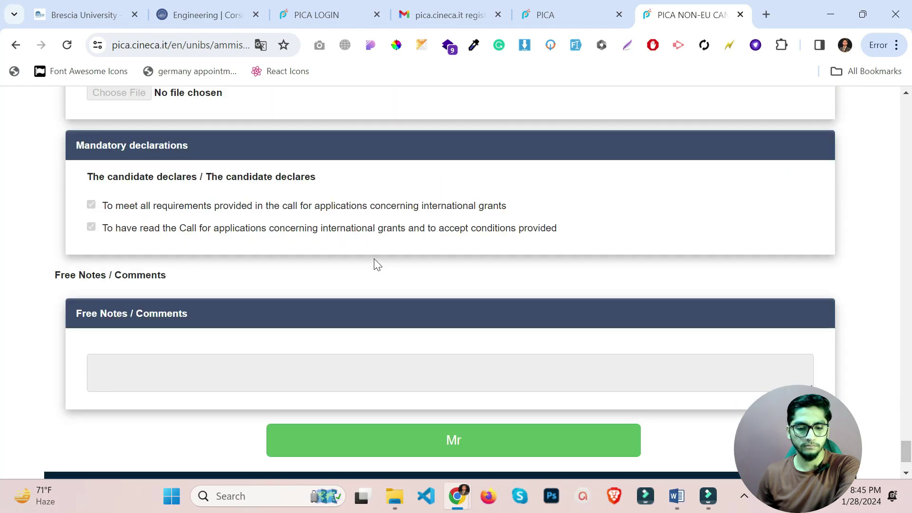
left_click(477, 449)
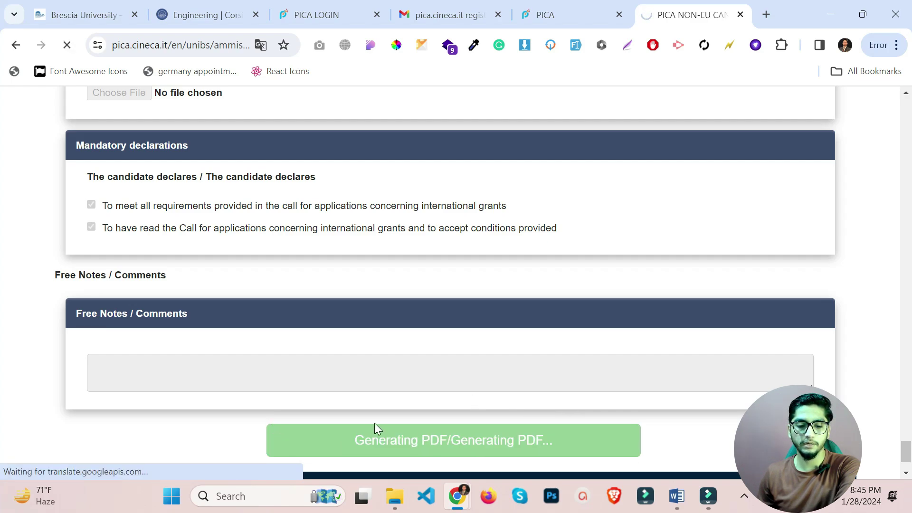
Translate the signature method page into English and choose to sign the document manually with a handwritten signature.
scroll(443, 423, "down", 2)
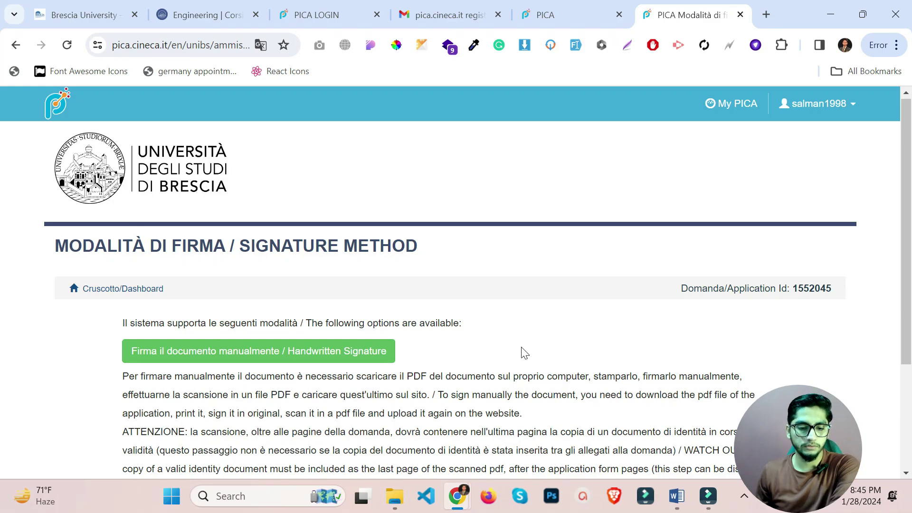
scroll(523, 350, "down", 3)
right_click(494, 154)
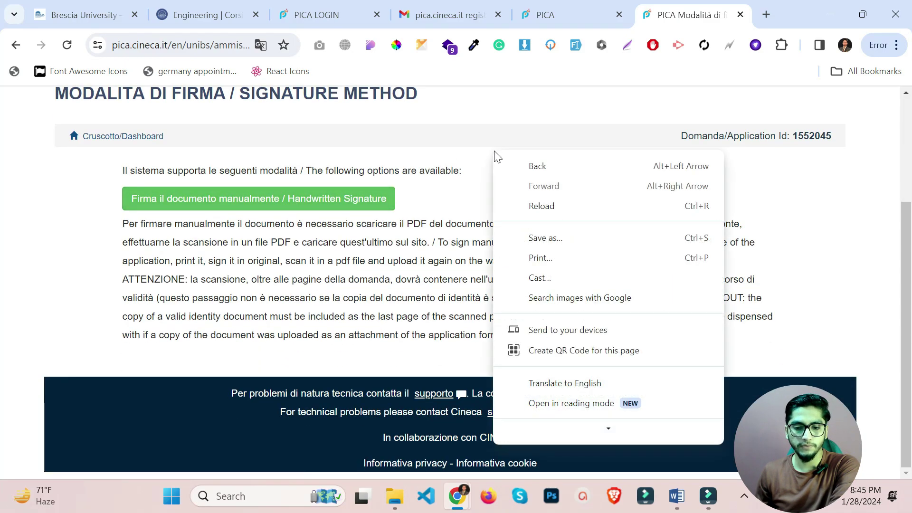
scroll(604, 301, "down", 2)
left_click(578, 312)
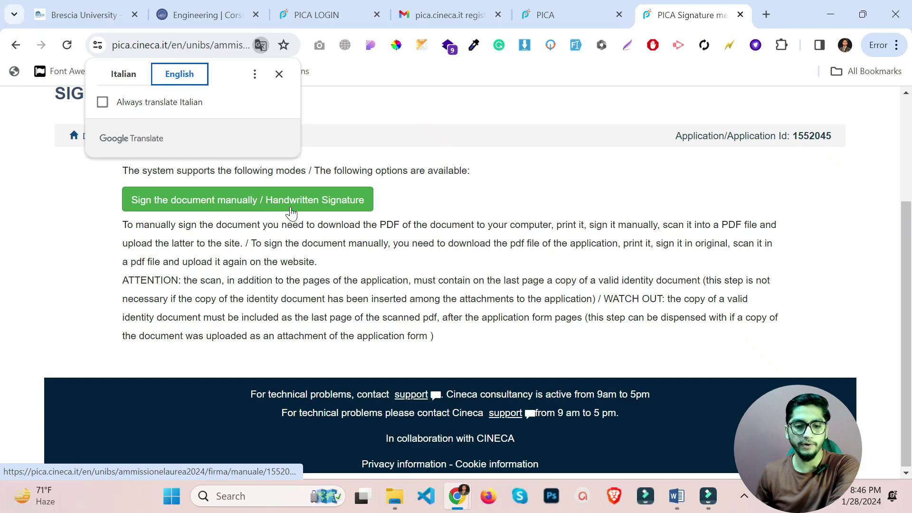
left_click(232, 209)
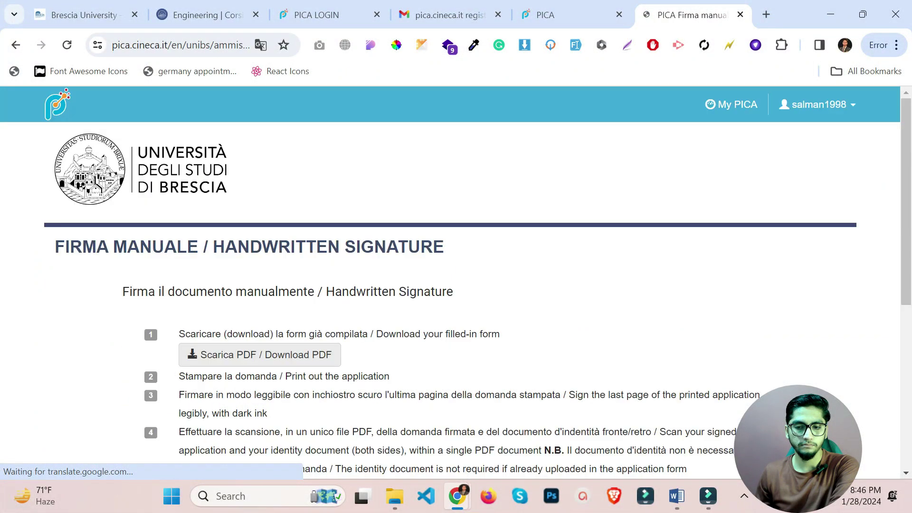
Download the filled-in application form as a PDF, keeping the suggested file name and folder.
scroll(266, 280, "down", 1)
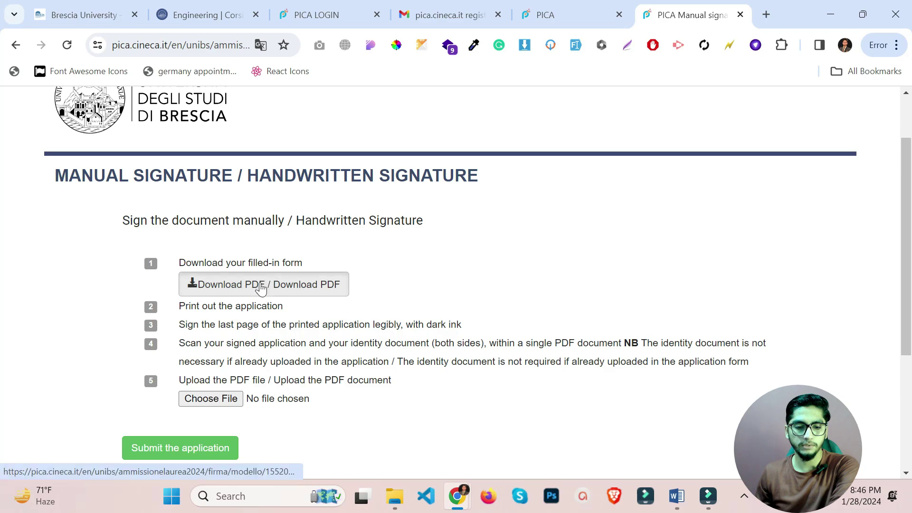
left_click(260, 285)
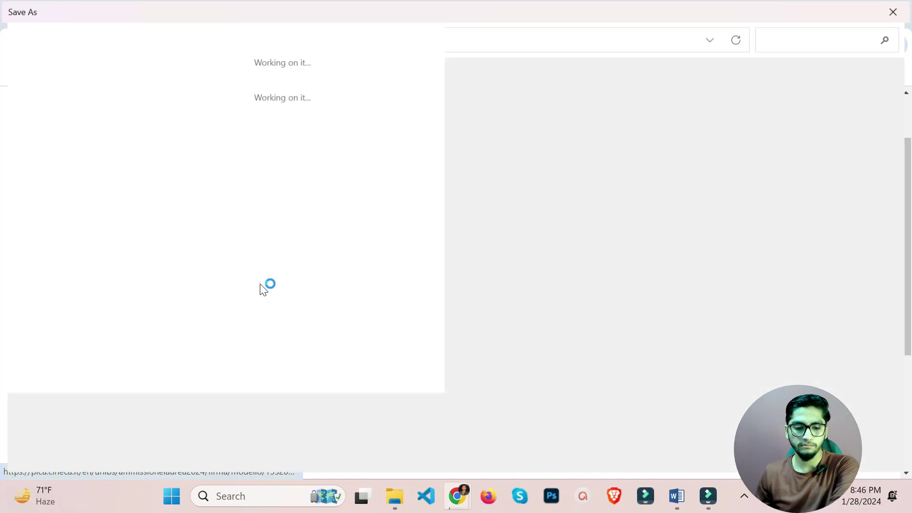
key("Return")
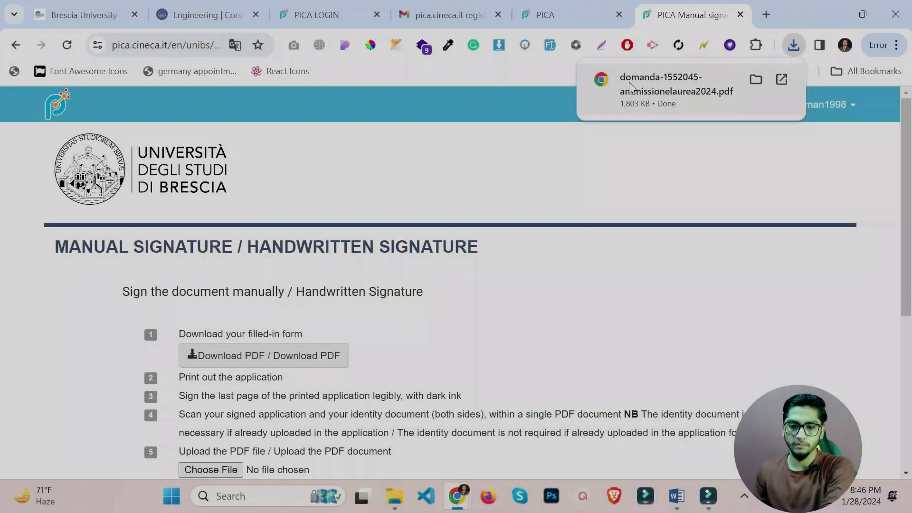
Open the downloaded application PDF, examine its last page where the signature goes, and return to the handwritten signature page.
left_click(629, 87)
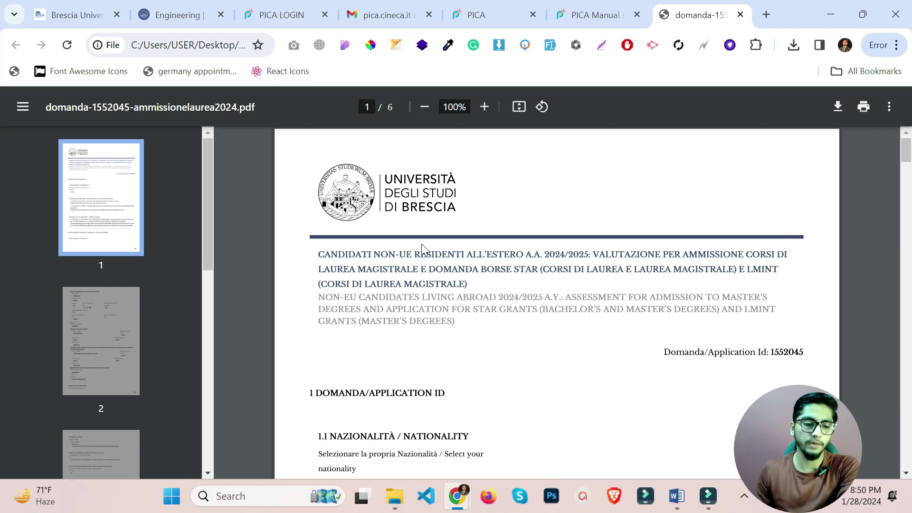
scroll(136, 328, "down", 10)
left_click(119, 299)
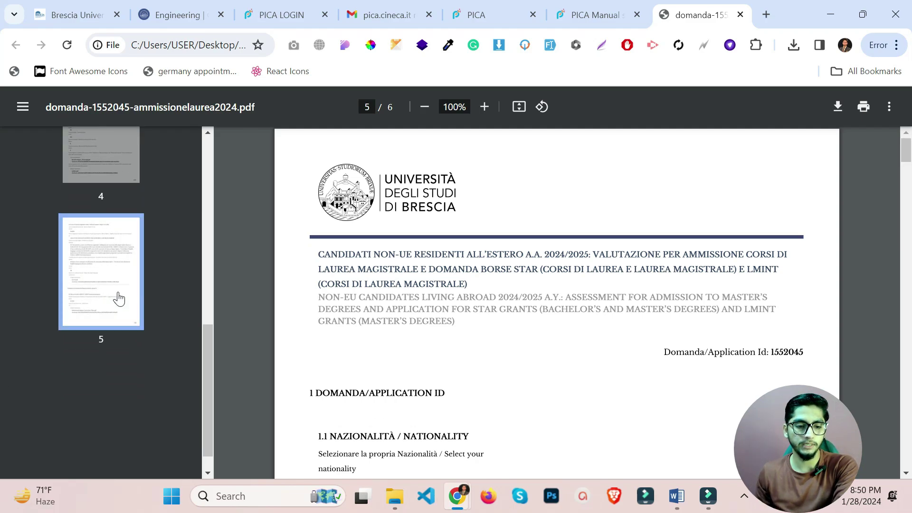
left_click(109, 420)
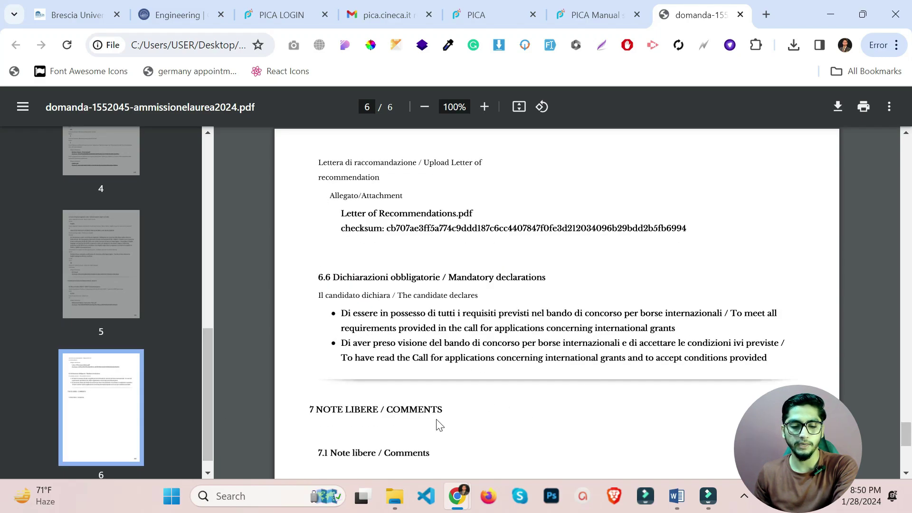
scroll(483, 462, "down", 3)
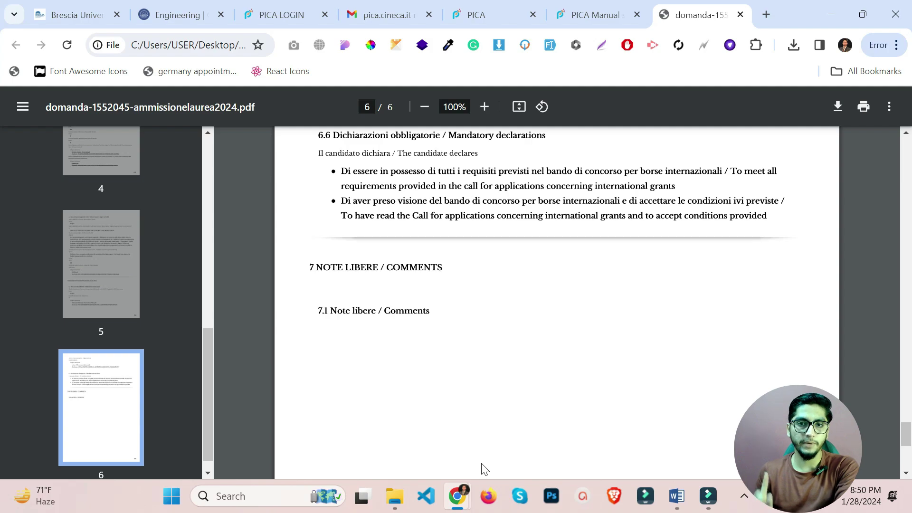
left_click(594, 14)
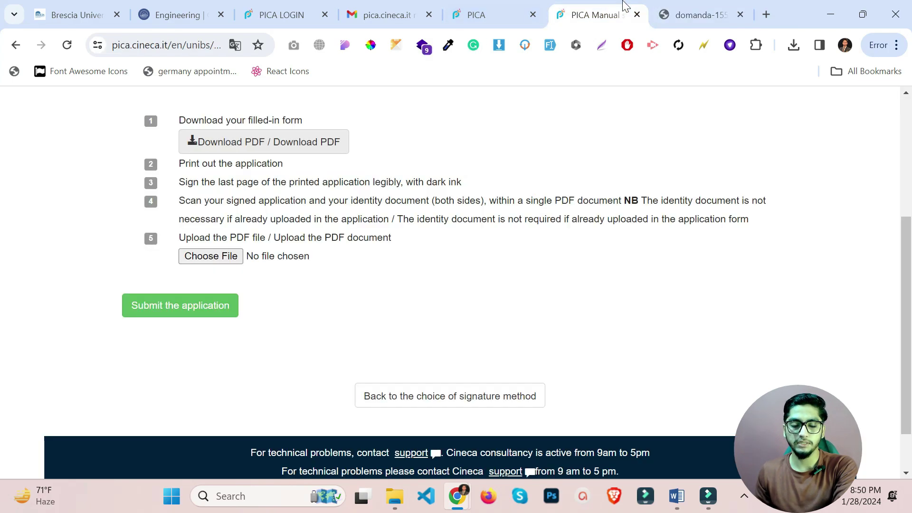